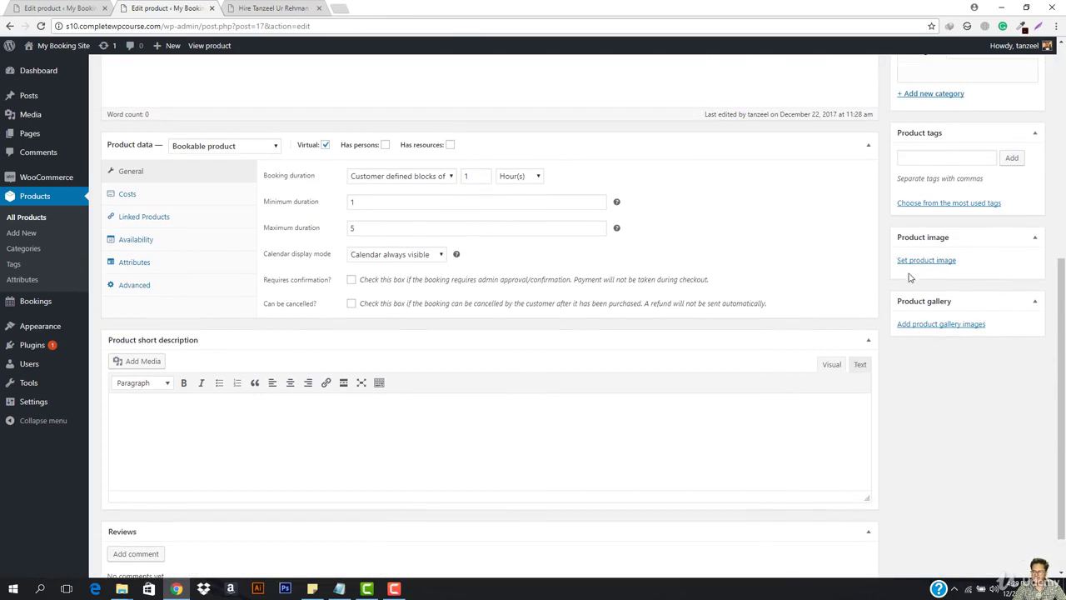
# Start choosing a product image and open the computer's file browser to pick a photo.
pyautogui.click(926, 260)
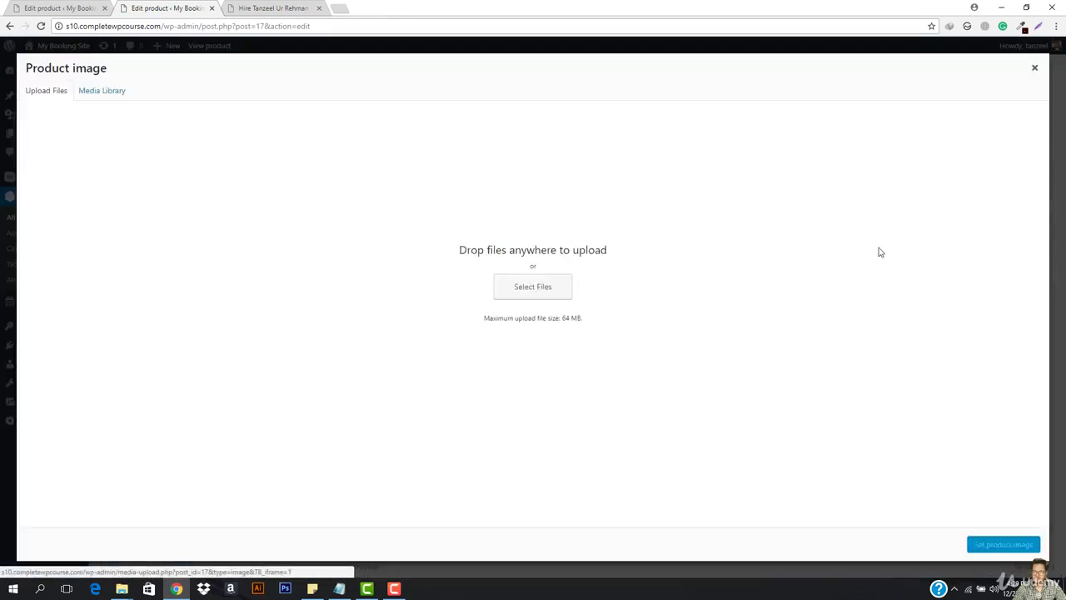
pyautogui.click(509, 297)
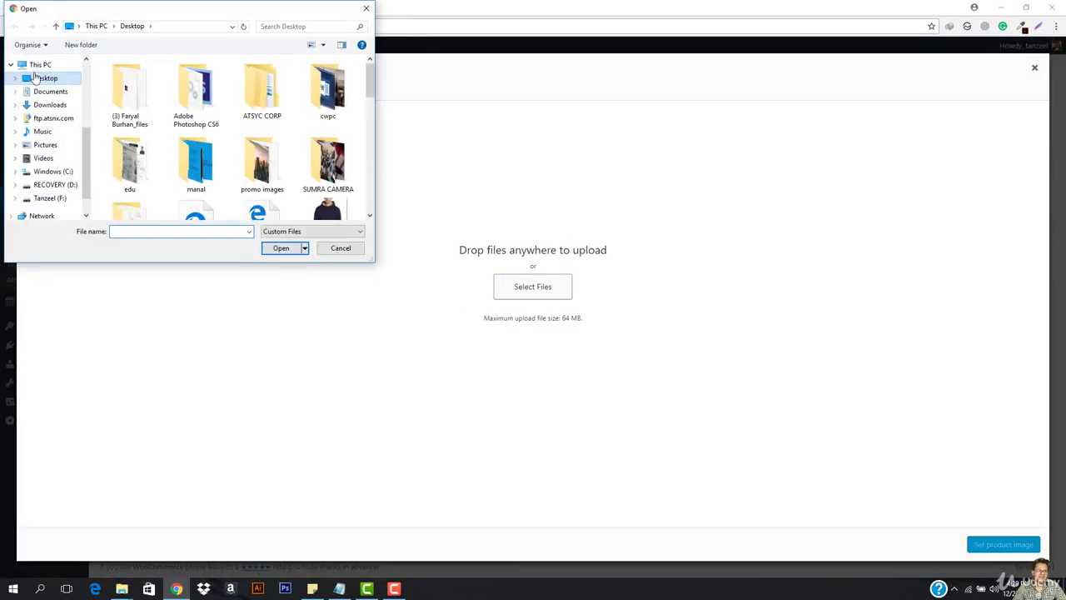
pyautogui.scroll(-5, 242, 134)
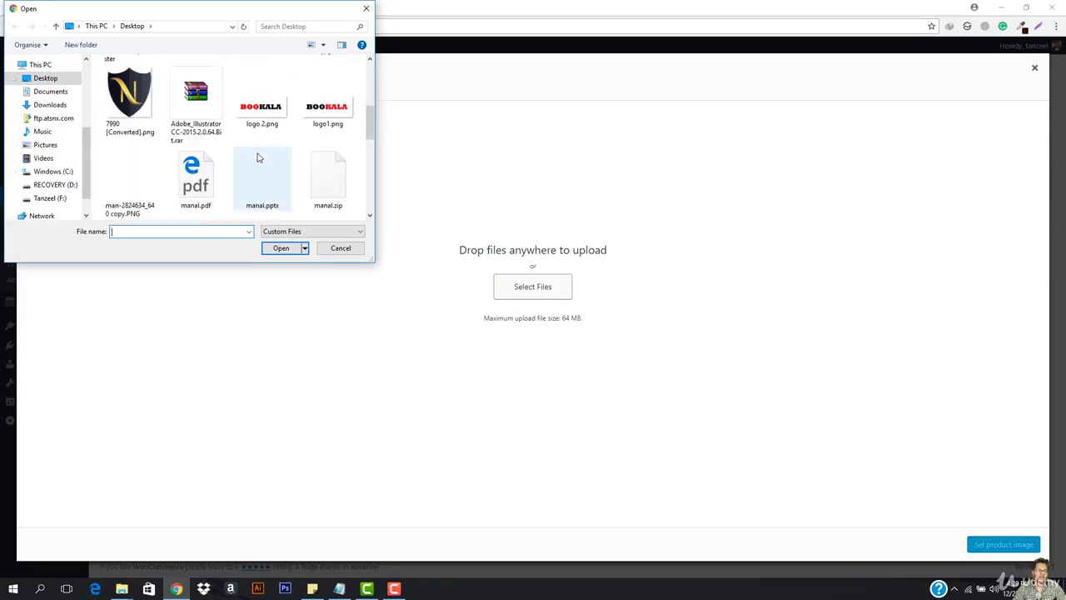
pyautogui.scroll(-3, 252, 204)
pyautogui.scroll(3, 225, 196)
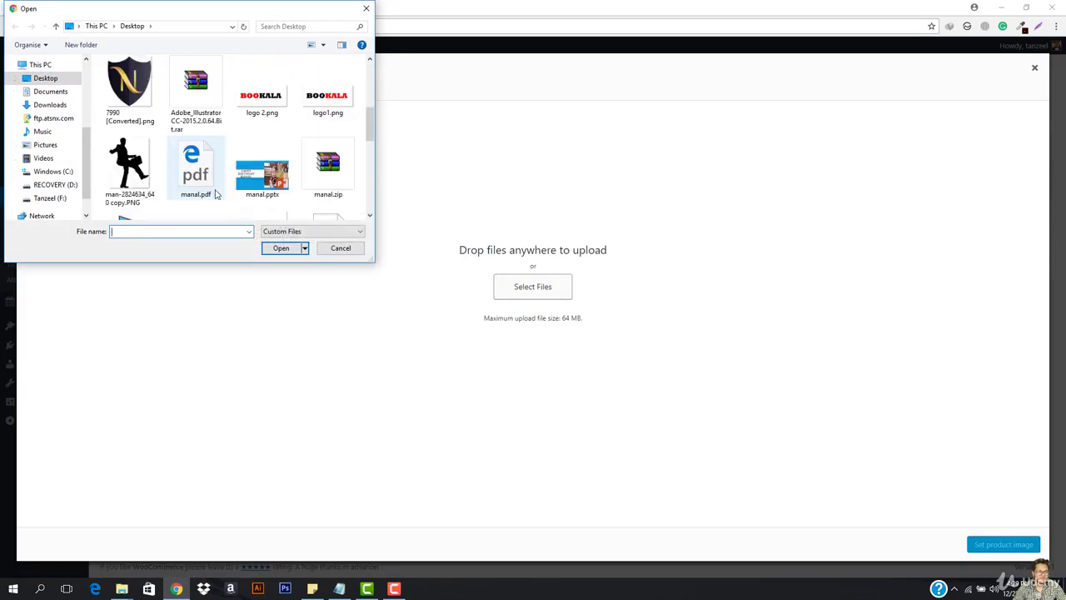
pyautogui.scroll(-3, 216, 195)
pyautogui.scroll(-1, 216, 195)
pyautogui.scroll(6, 195, 166)
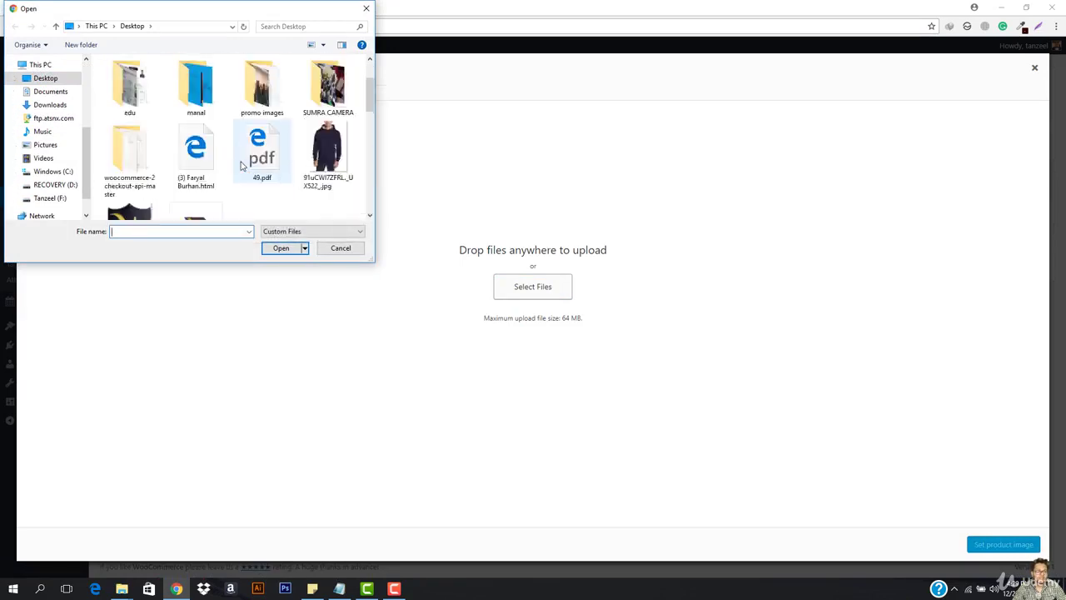
# Upload 5217450_8962_3.jpg from ATSYC CORP > Landing Page and set it as the product image.
pyautogui.doubleClick(266, 93)
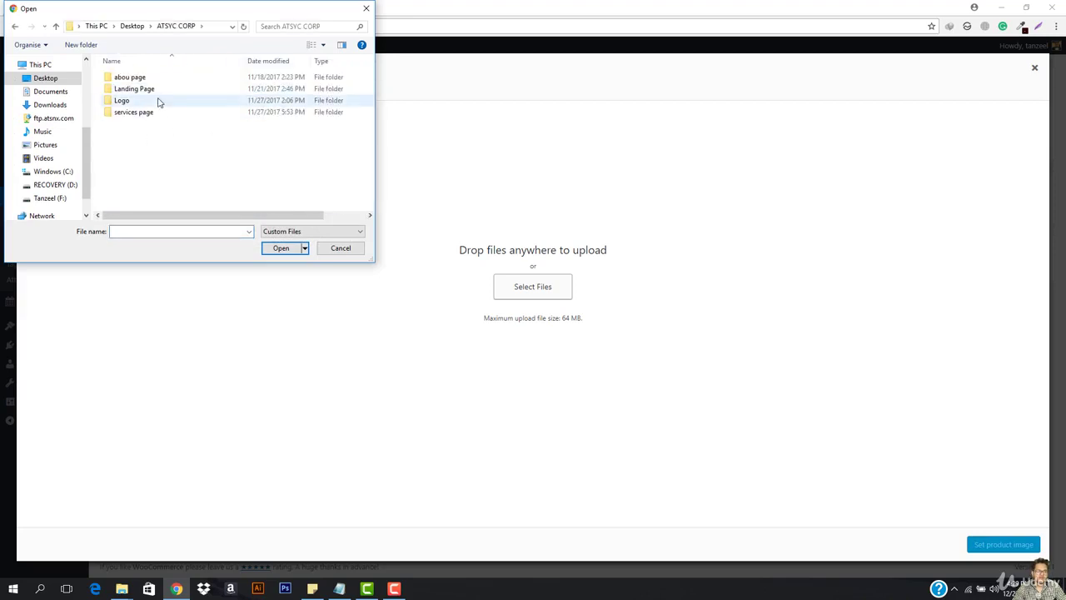
pyautogui.doubleClick(145, 101)
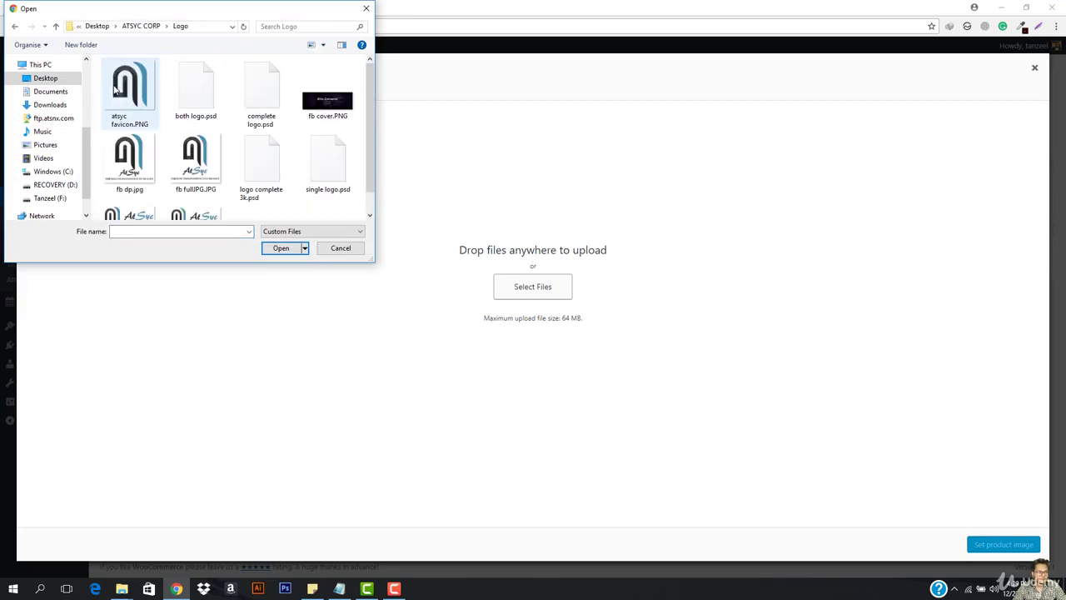
pyautogui.click(147, 27)
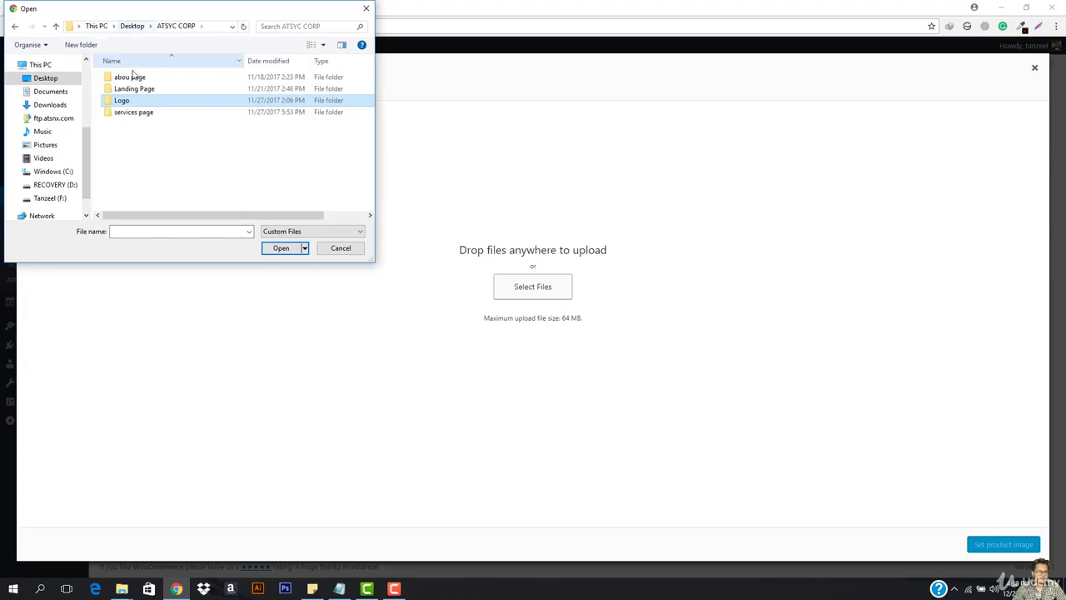
pyautogui.doubleClick(145, 88)
pyautogui.doubleClick(131, 131)
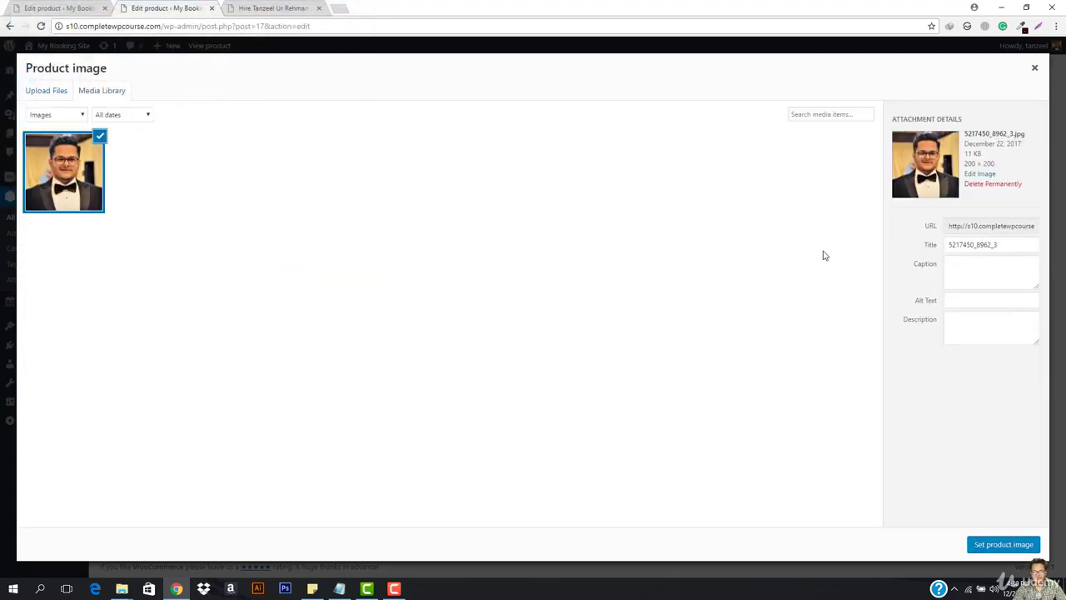
pyautogui.click(986, 545)
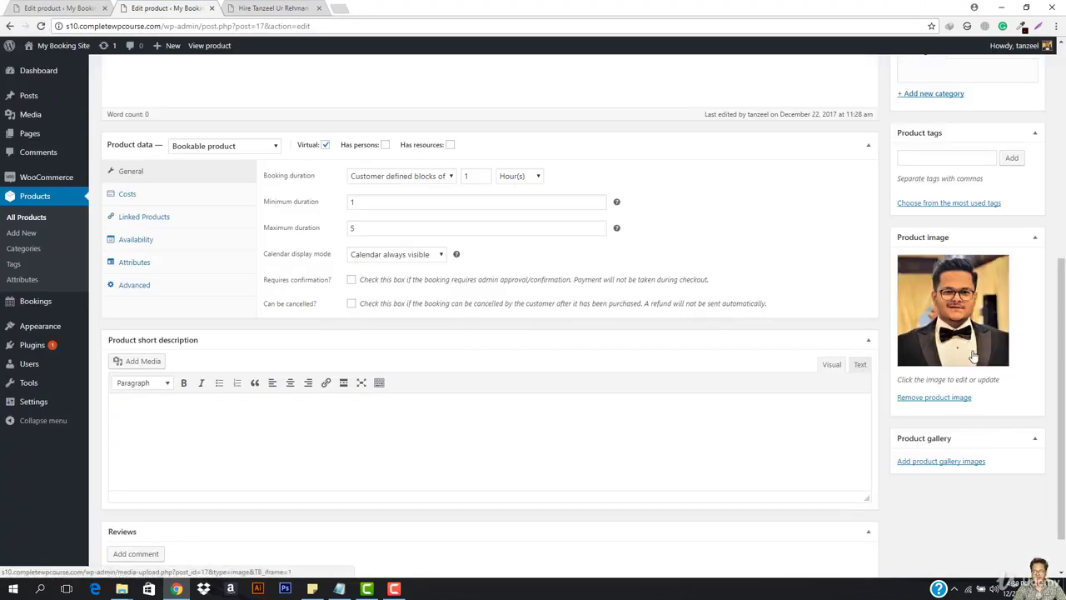
# Update 'Hire Tanzeel Ur Rehman' from the Publish box to save its new image.
pyautogui.scroll(1, 900, 313)
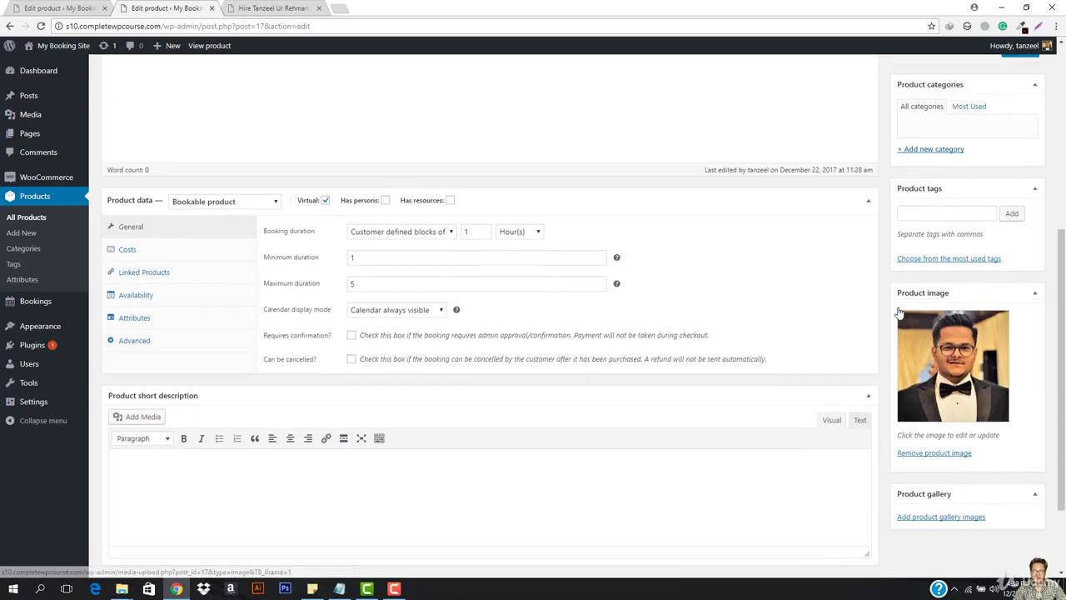
pyautogui.scroll(3, 895, 304)
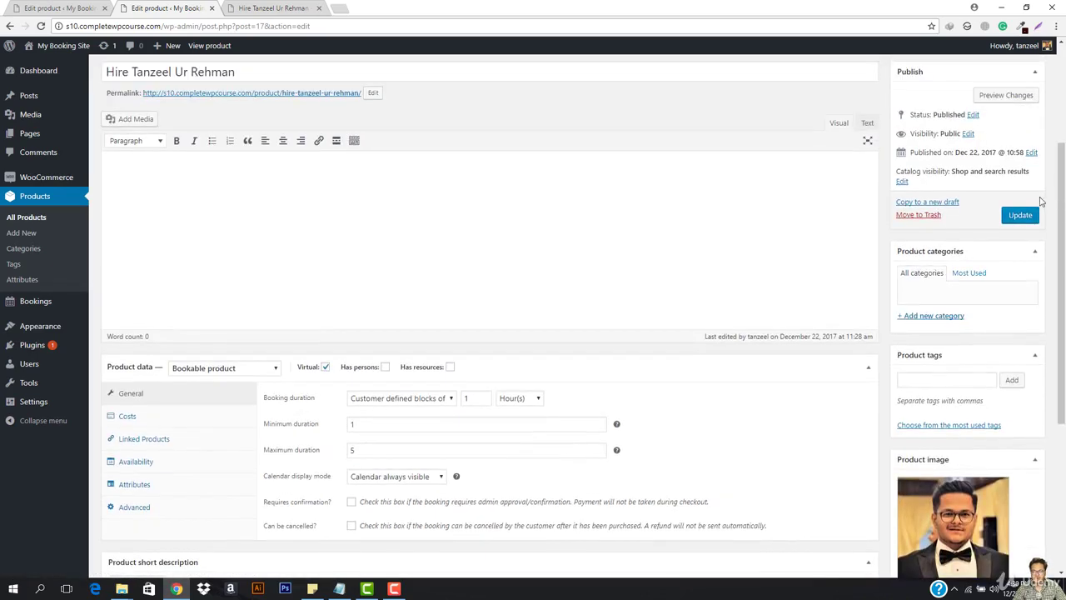
pyautogui.click(1018, 218)
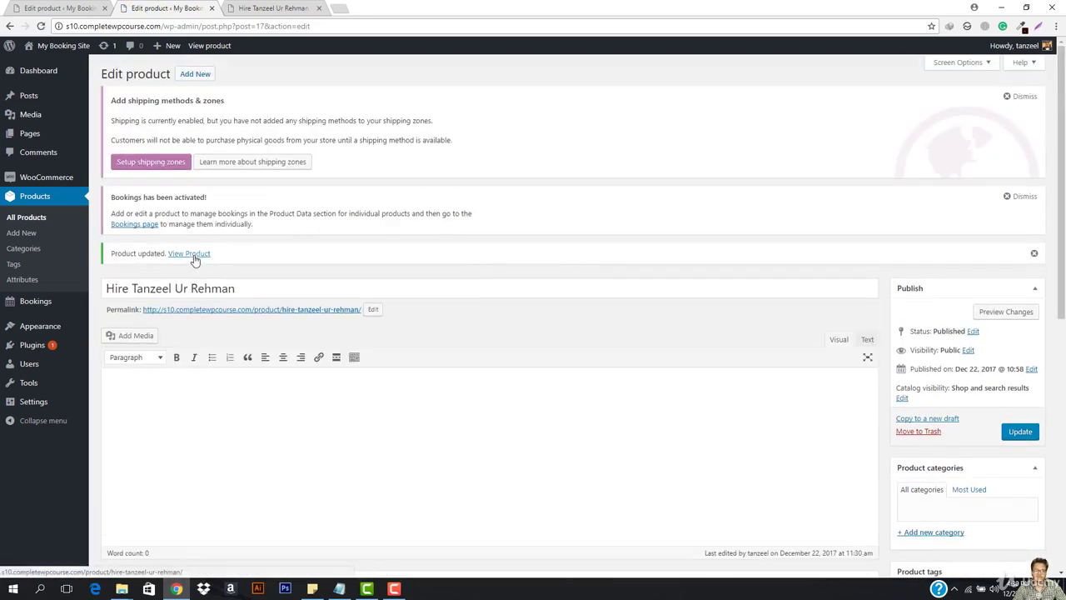
# Open the product's storefront page in its own tab and reload it.
pyautogui.rightClick(194, 259)
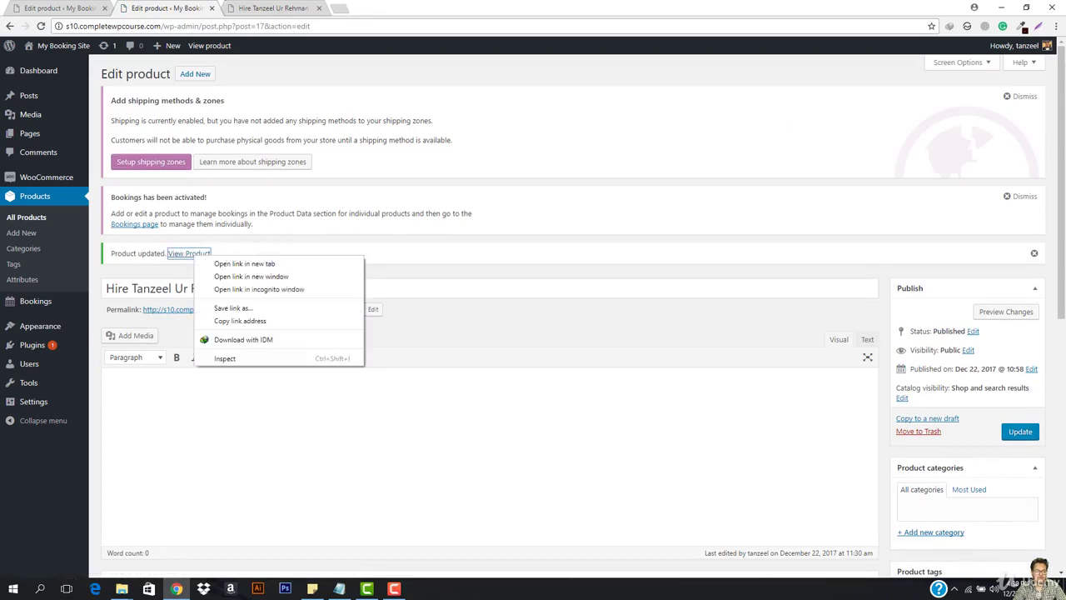
pyautogui.click(275, 7)
pyautogui.click(314, 26)
pyautogui.press('Return')
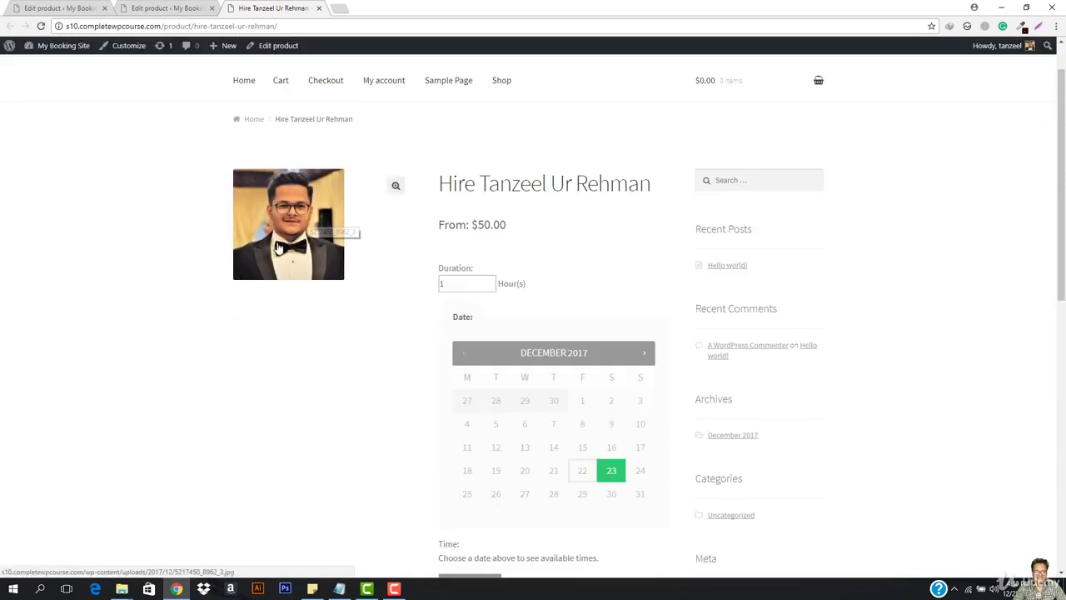
# Pick January 3, 2018 at 9:00 am in the booking calendar, then return to the product editor.
pyautogui.scroll(-2, 533, 303)
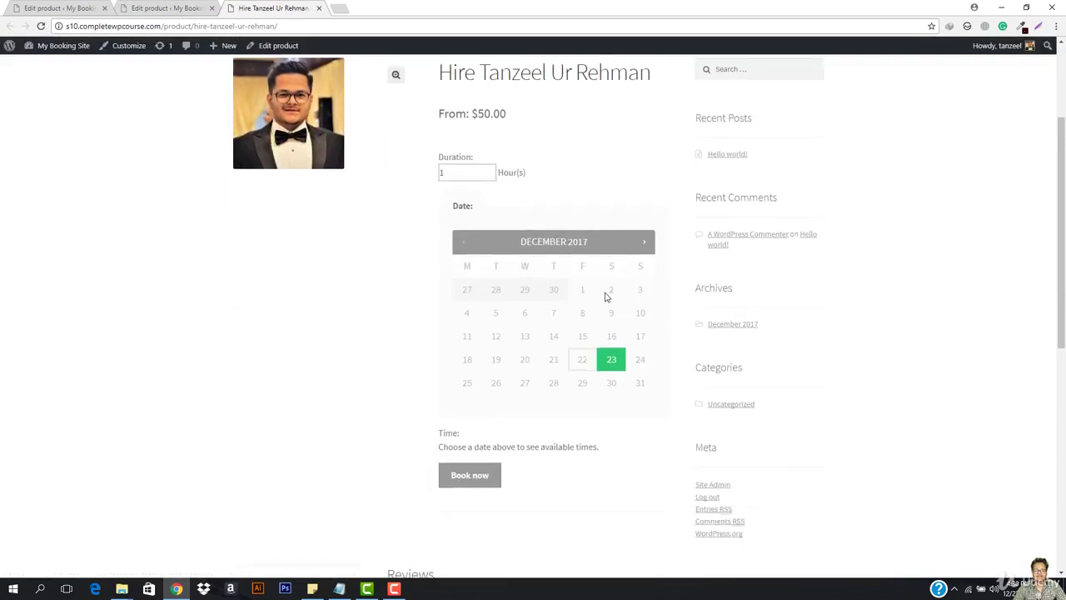
pyautogui.scroll(3, 596, 209)
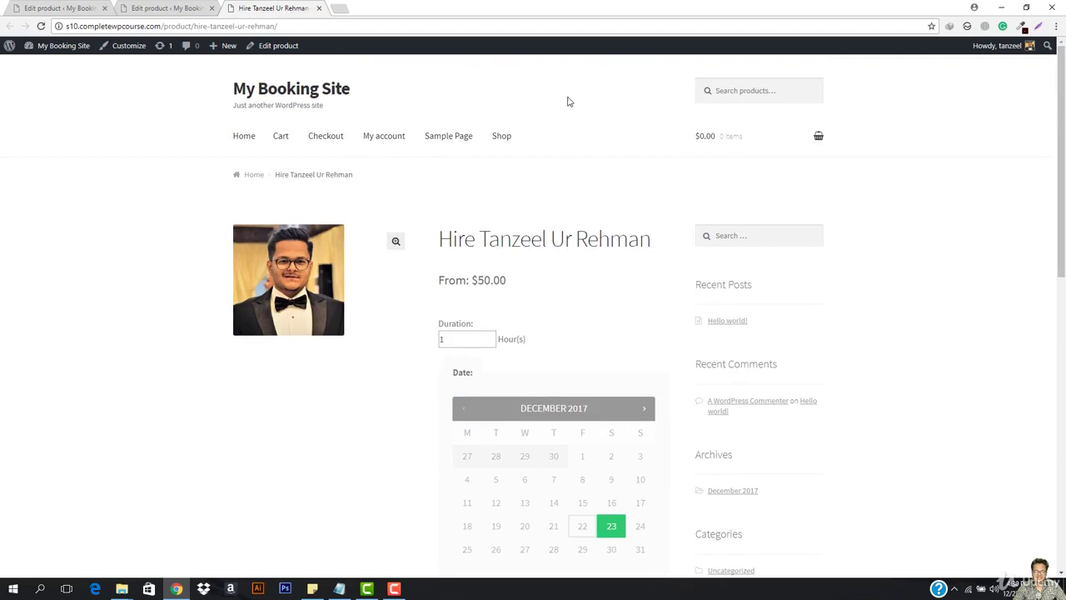
pyautogui.scroll(-2, 524, 205)
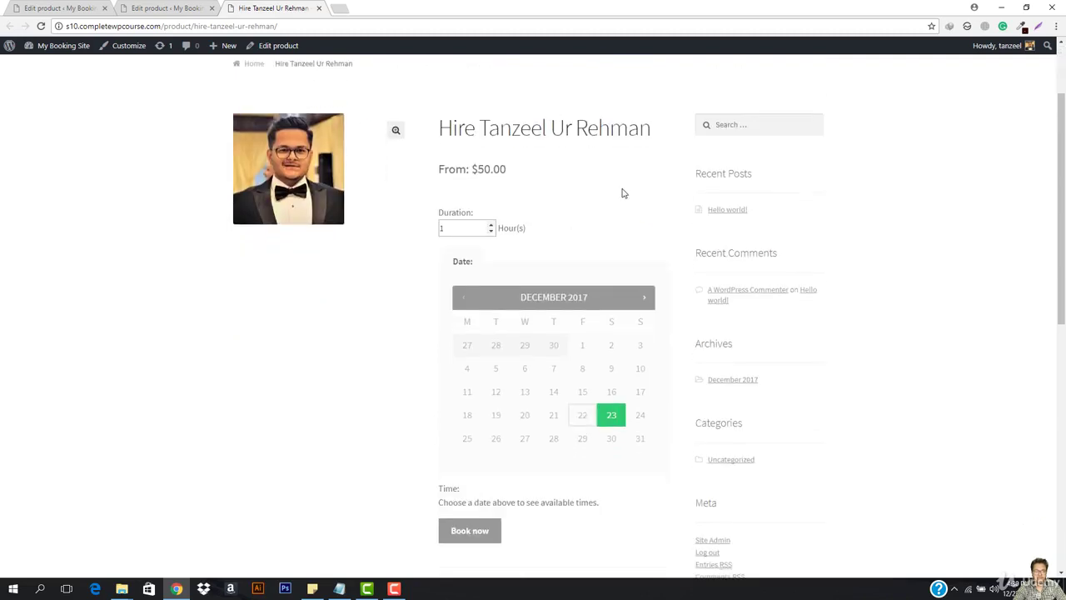
pyautogui.click(646, 297)
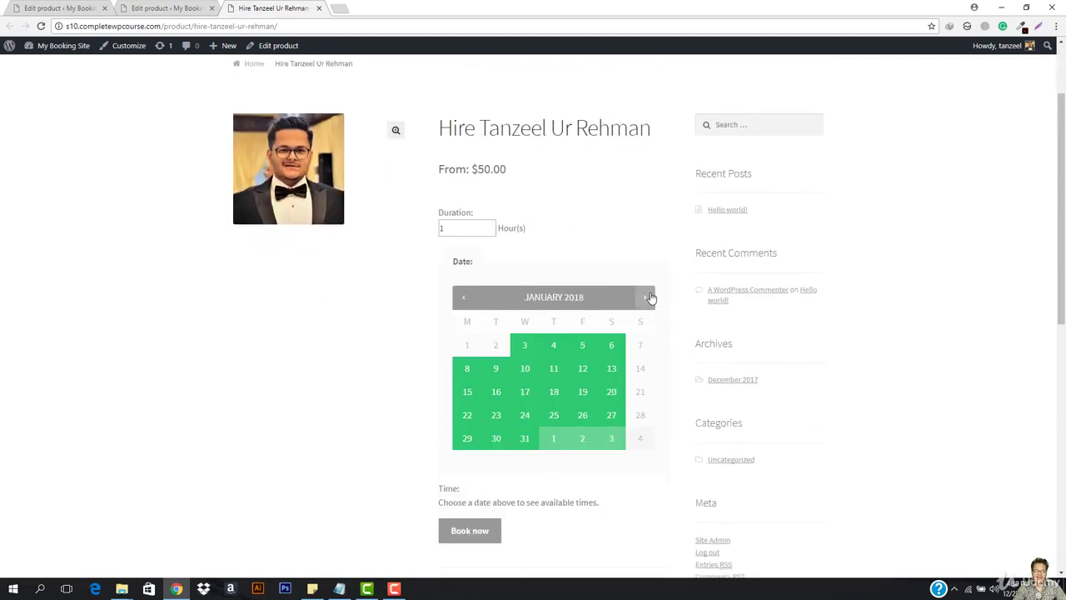
pyautogui.click(525, 350)
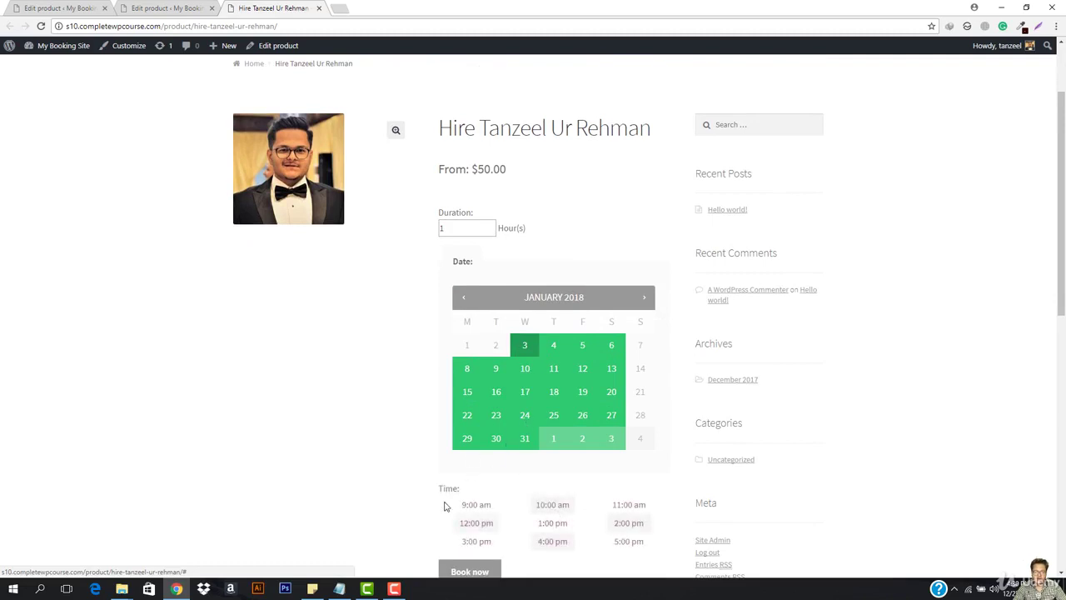
pyautogui.click(474, 509)
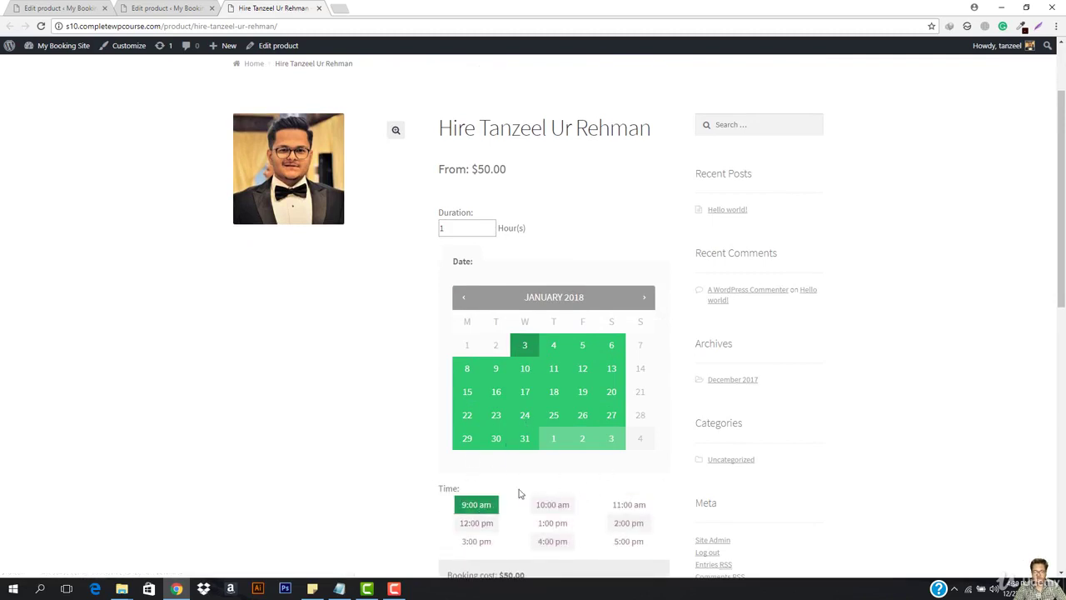
pyautogui.scroll(-2, 494, 406)
pyautogui.scroll(-2, 494, 406)
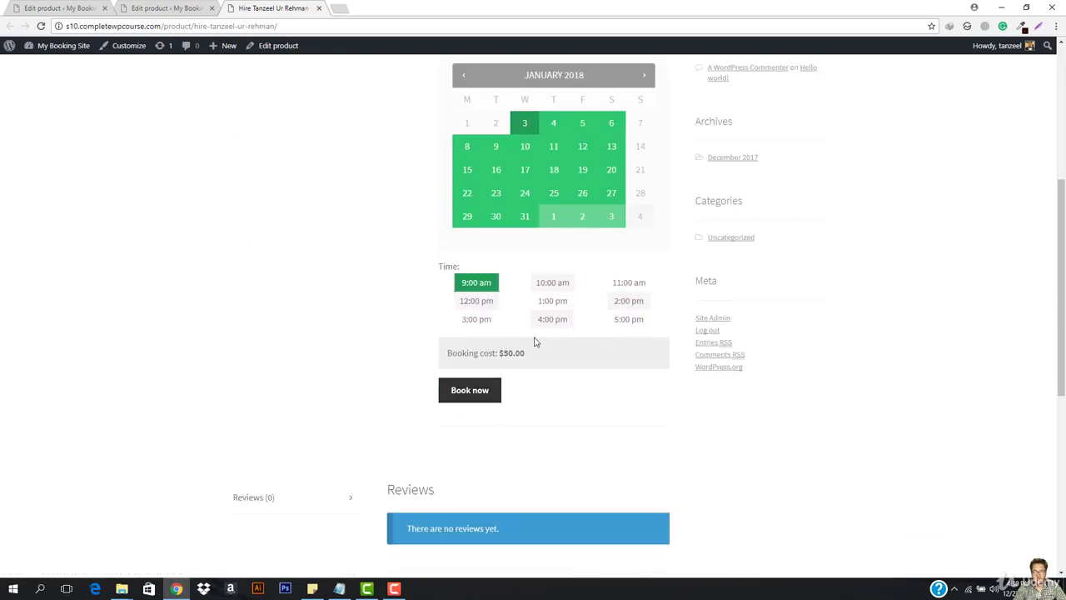
pyautogui.scroll(2, 535, 341)
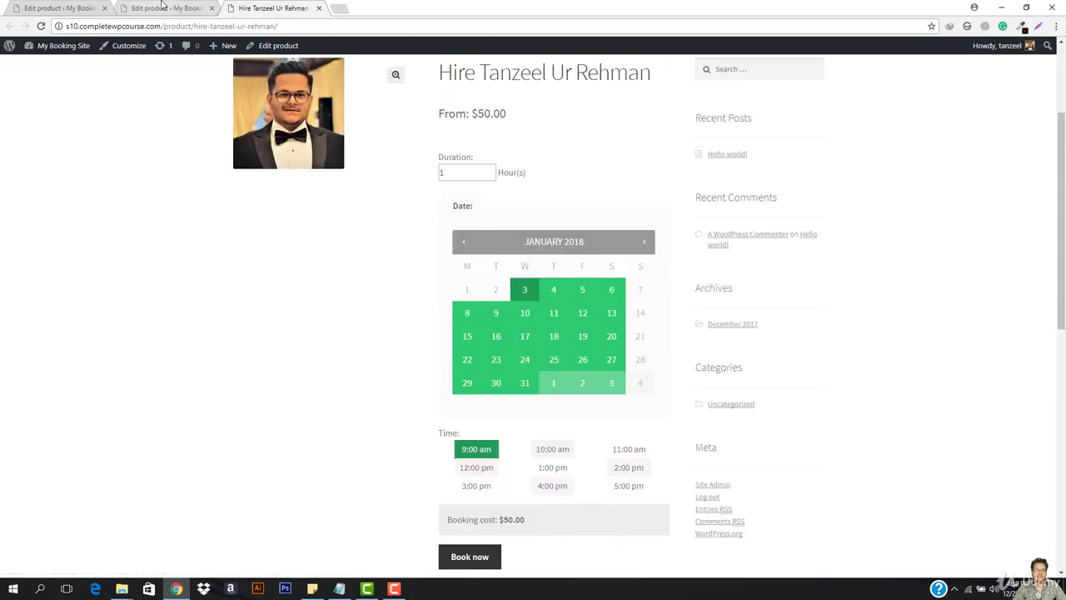
pyautogui.click(163, 7)
pyautogui.click(79, 8)
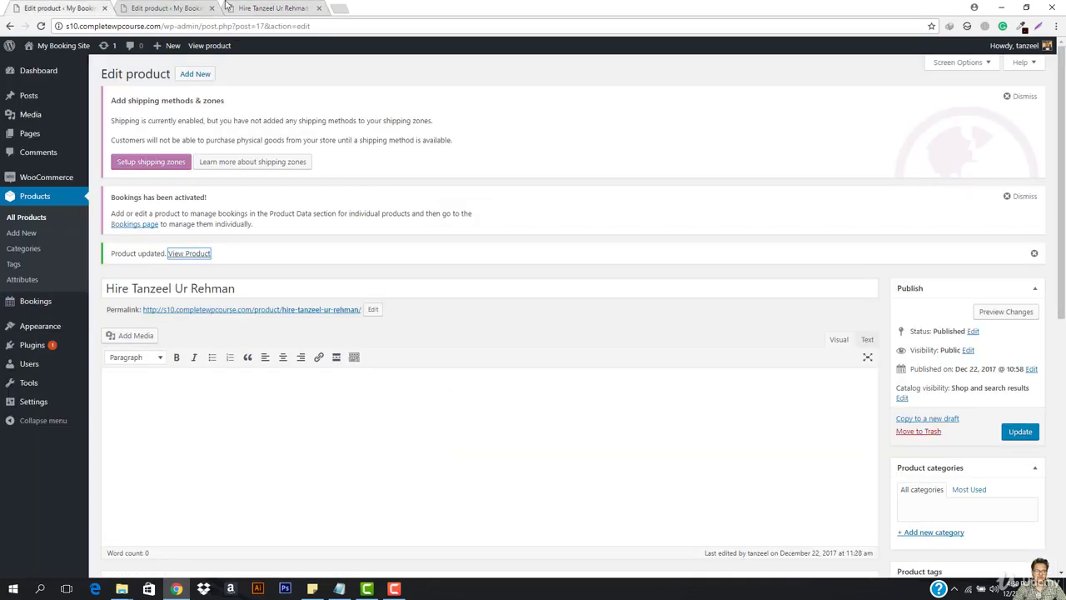
# Review the Costs tab showing base cost 0 and block cost 50, then return to the storefront.
pyautogui.click(171, 8)
pyautogui.scroll(-5, 273, 273)
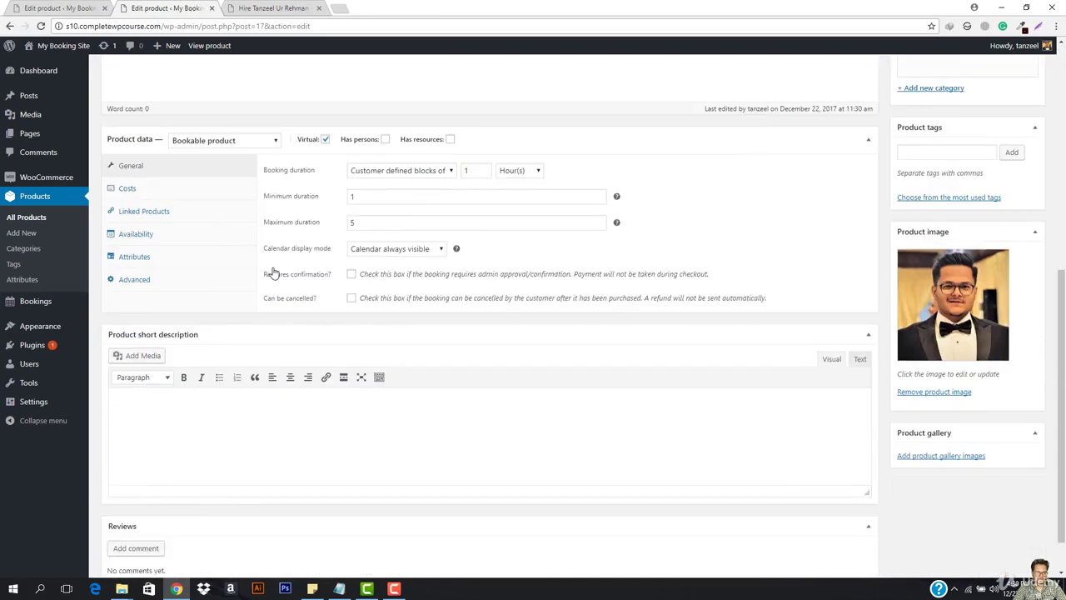
pyautogui.scroll(1, 273, 271)
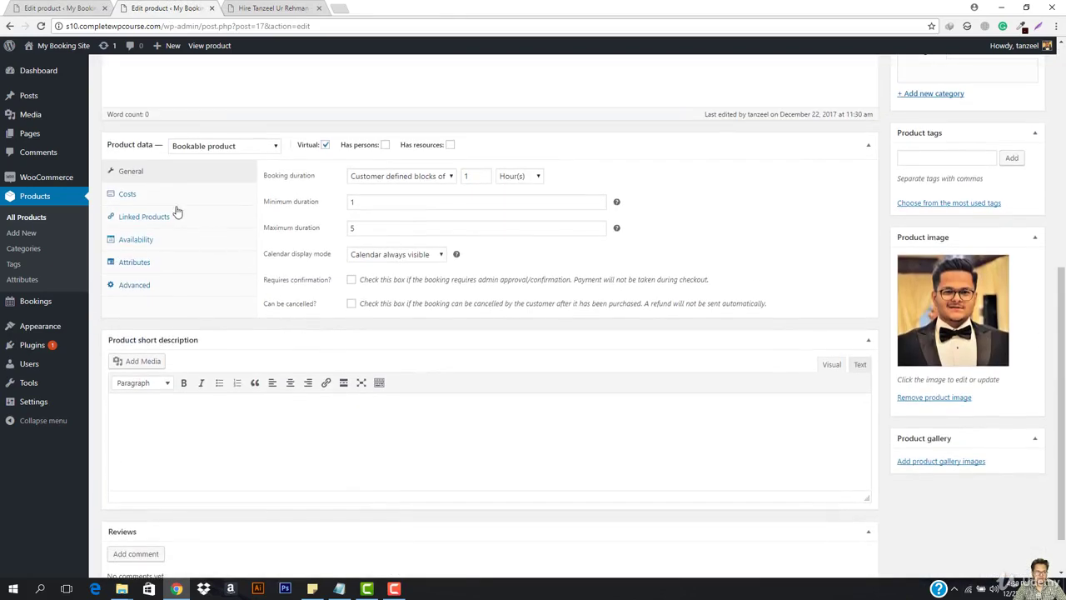
pyautogui.click(125, 196)
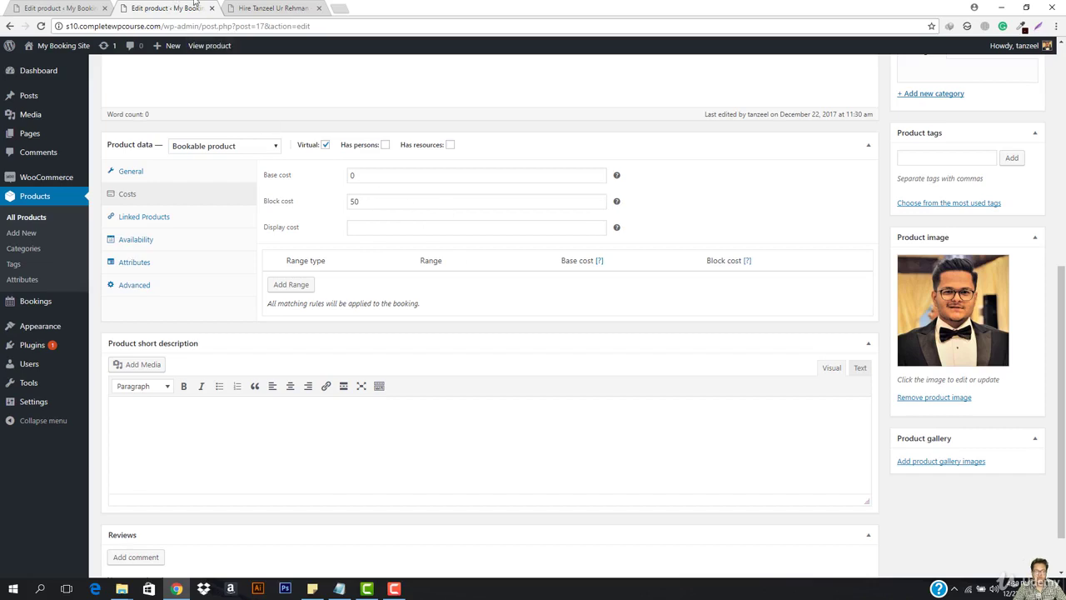
pyautogui.click(270, 8)
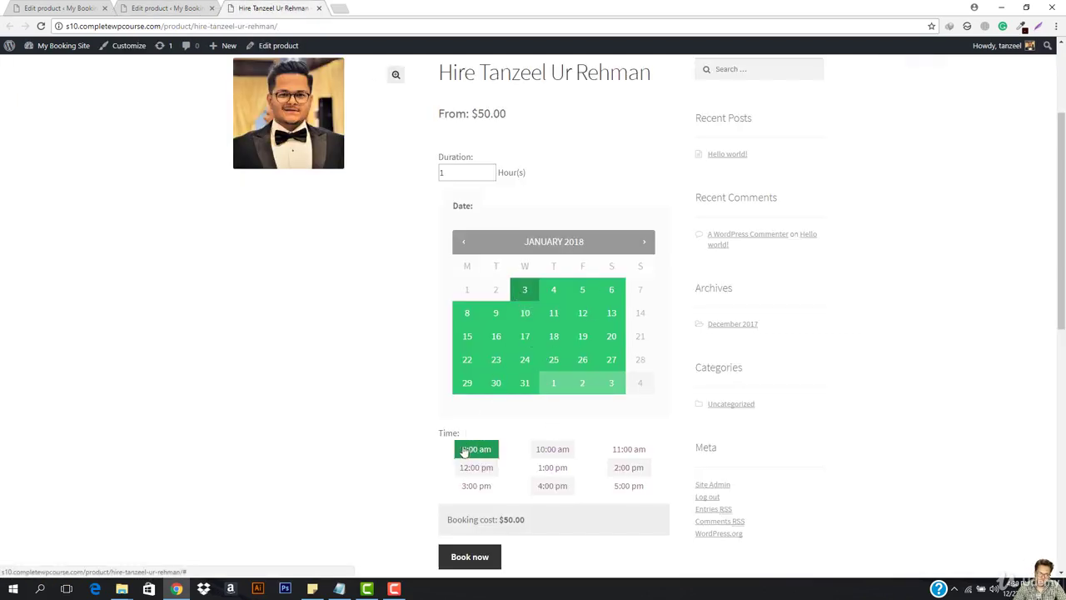
# Add the one-hour January 3, 2018, 9:00 am booking to the cart and review the $50.00 total.
pyautogui.click(514, 294)
pyautogui.scroll(-1, 552, 463)
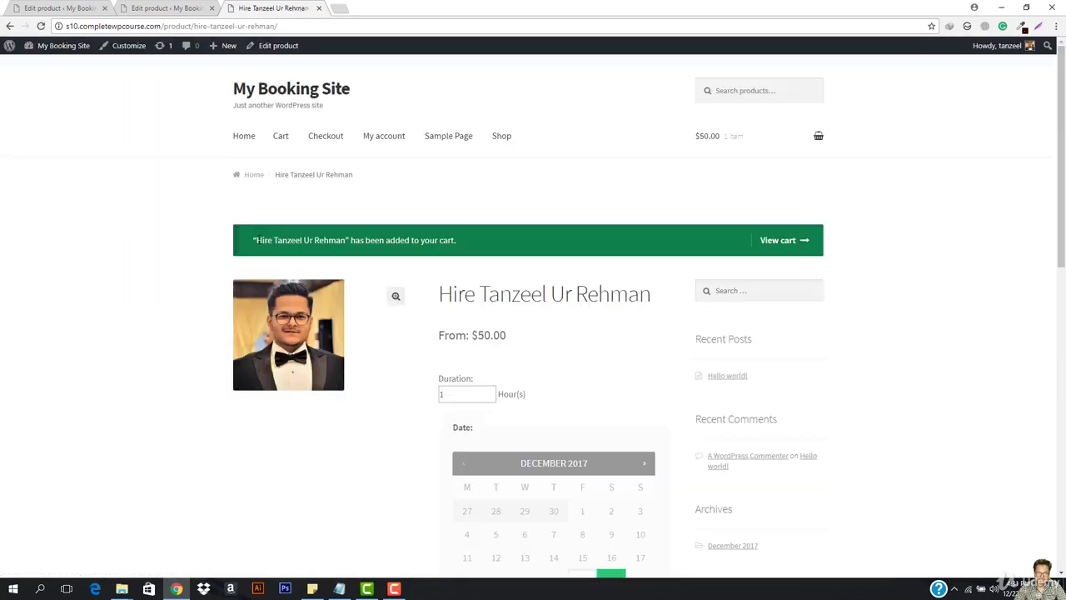
pyautogui.click(783, 241)
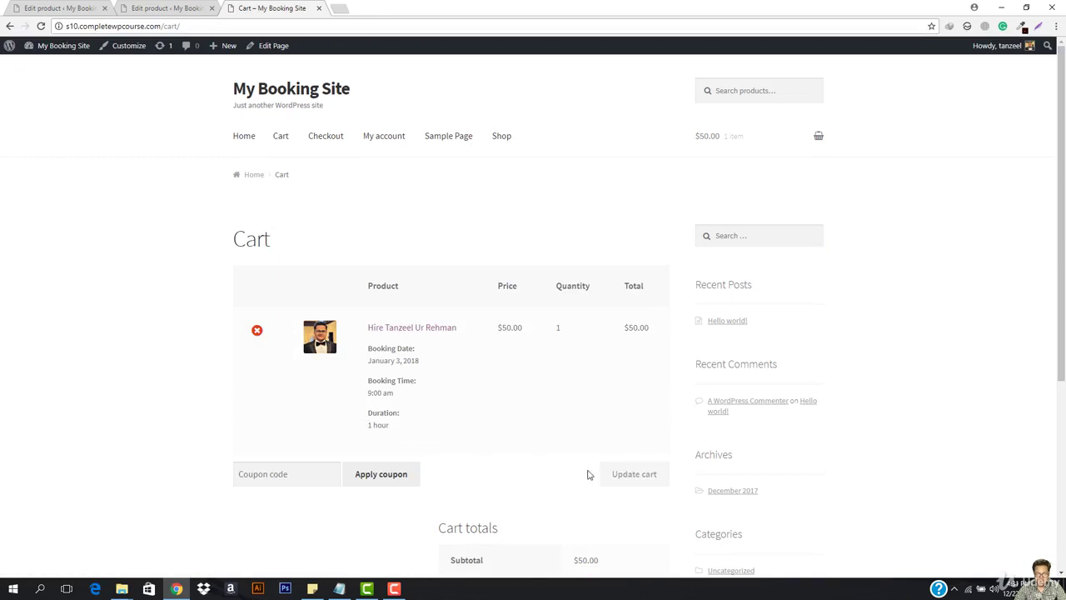
pyautogui.scroll(-2, 487, 444)
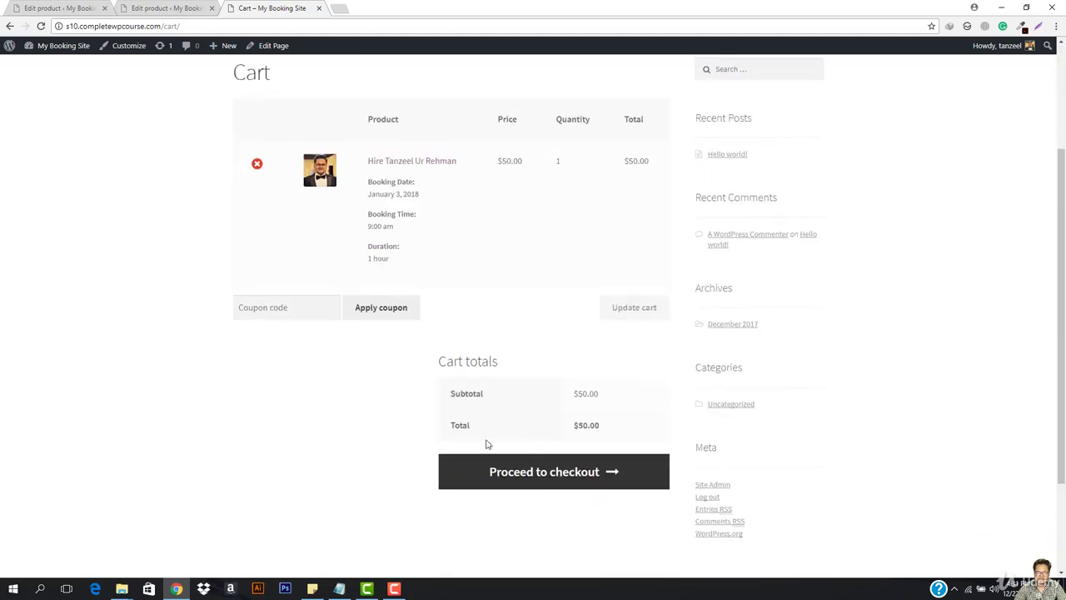
pyautogui.click(530, 474)
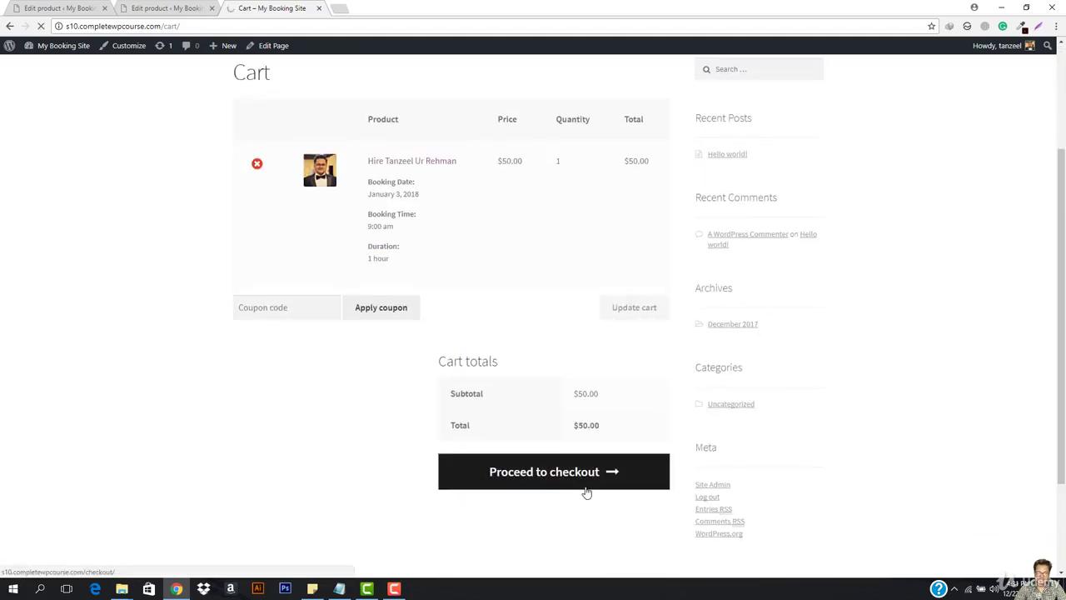
# Review the $50.00 order total and place the order with Check payments.
pyautogui.scroll(-2, 275, 275)
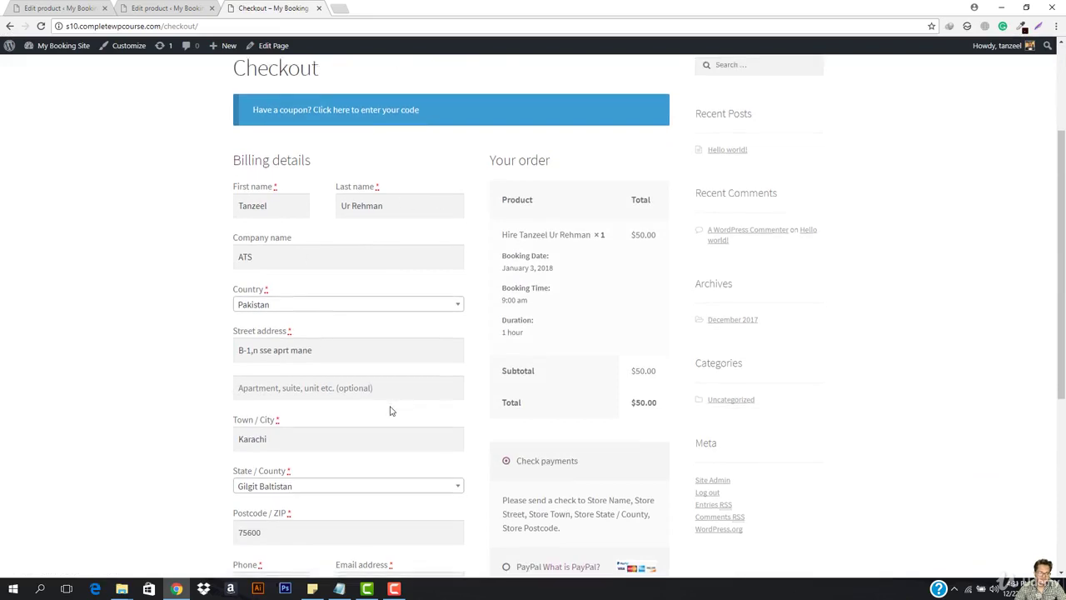
pyautogui.scroll(-3, 388, 409)
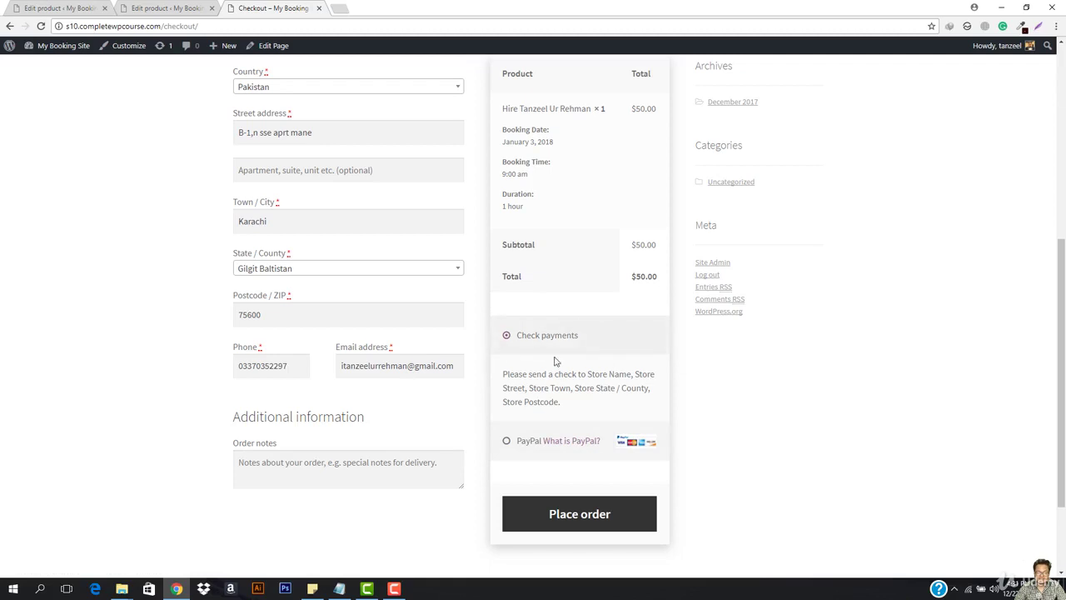
pyautogui.moveTo(631, 278); pyautogui.dragTo(669, 281)
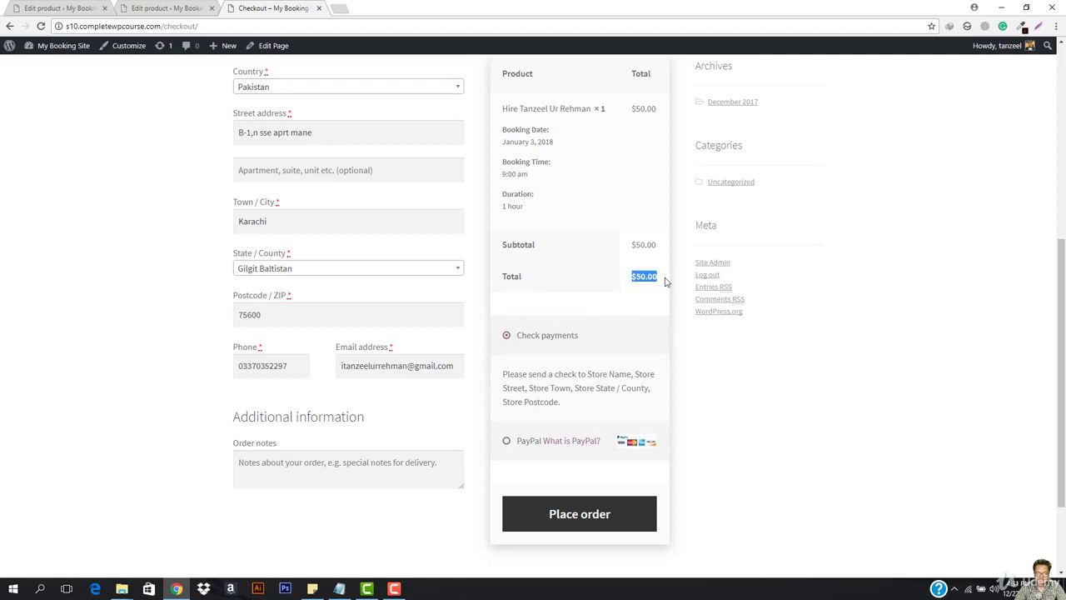
pyautogui.click(666, 282)
pyautogui.click(577, 523)
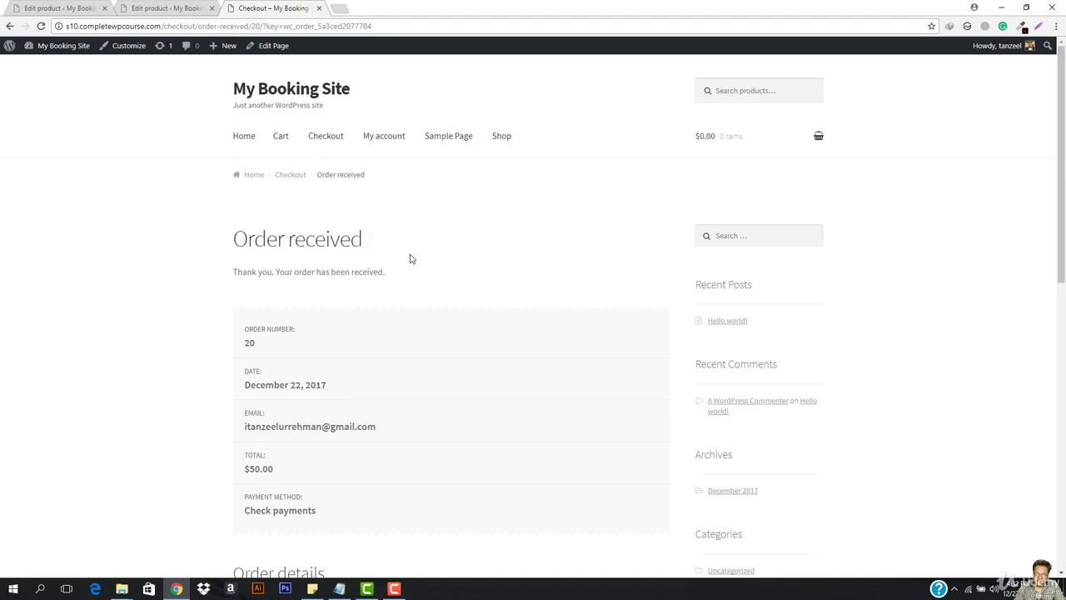
# Review Booking #19 and its January 3, 2018 date, then open View my bookings.
pyautogui.scroll(-5, 243, 385)
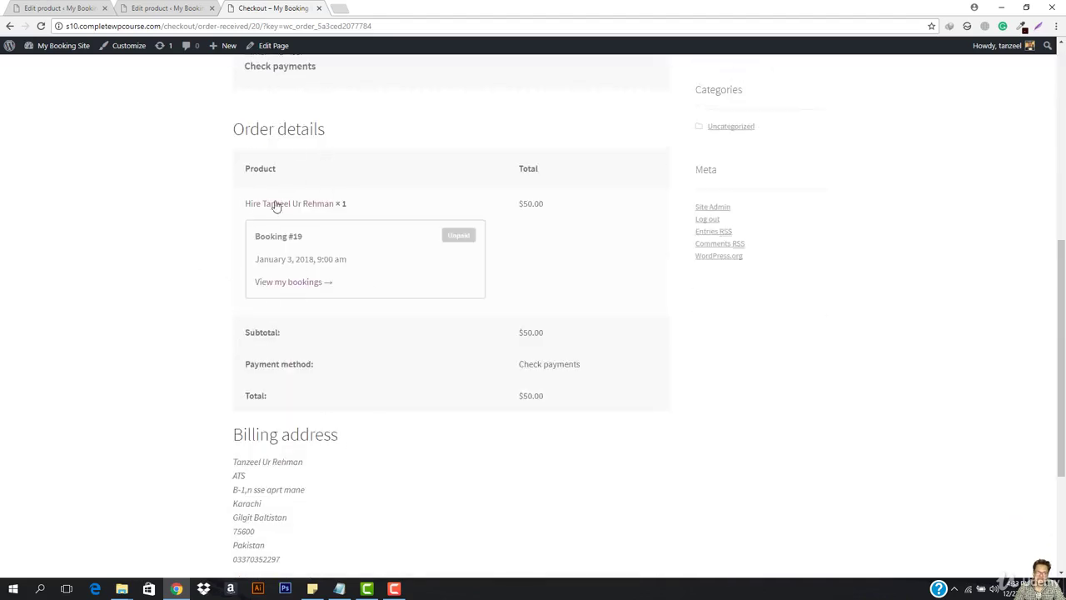
pyautogui.moveTo(255, 235); pyautogui.dragTo(381, 247)
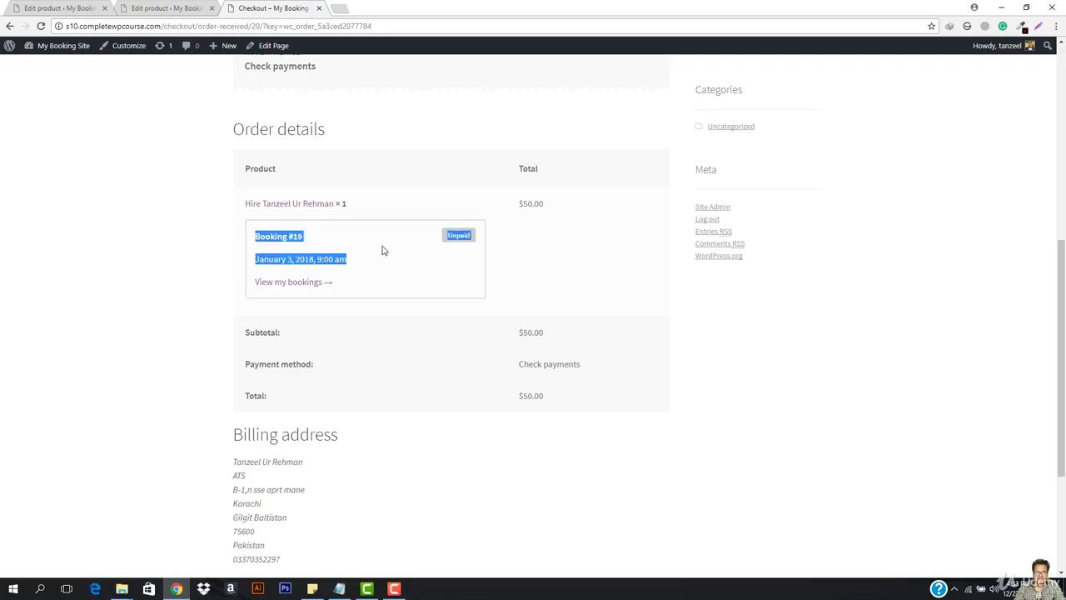
pyautogui.click(382, 249)
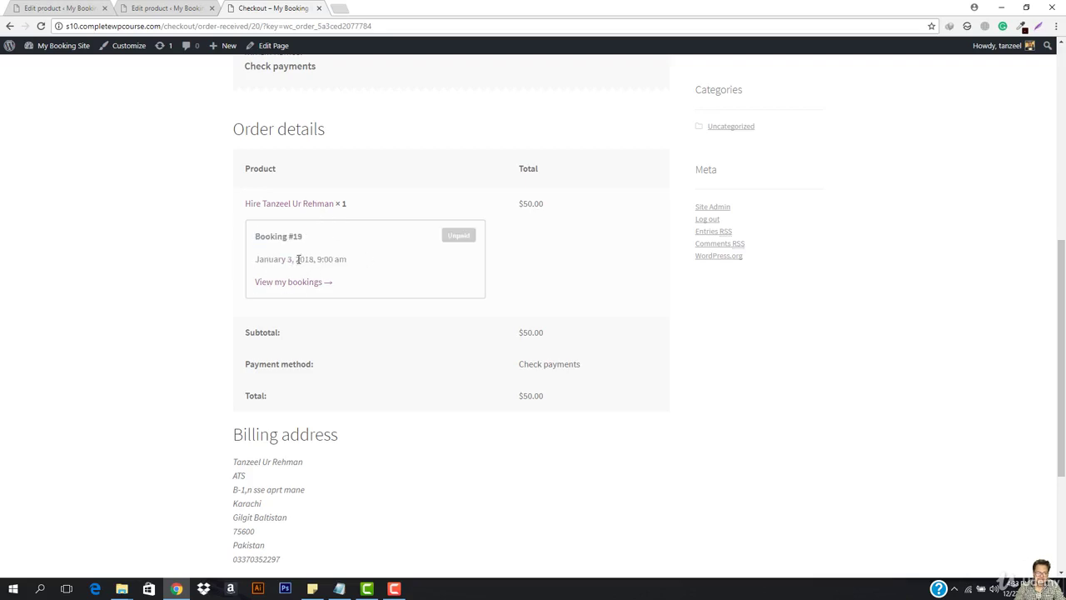
pyautogui.moveTo(298, 259); pyautogui.dragTo(369, 264)
pyautogui.click(302, 261)
pyautogui.click(282, 286)
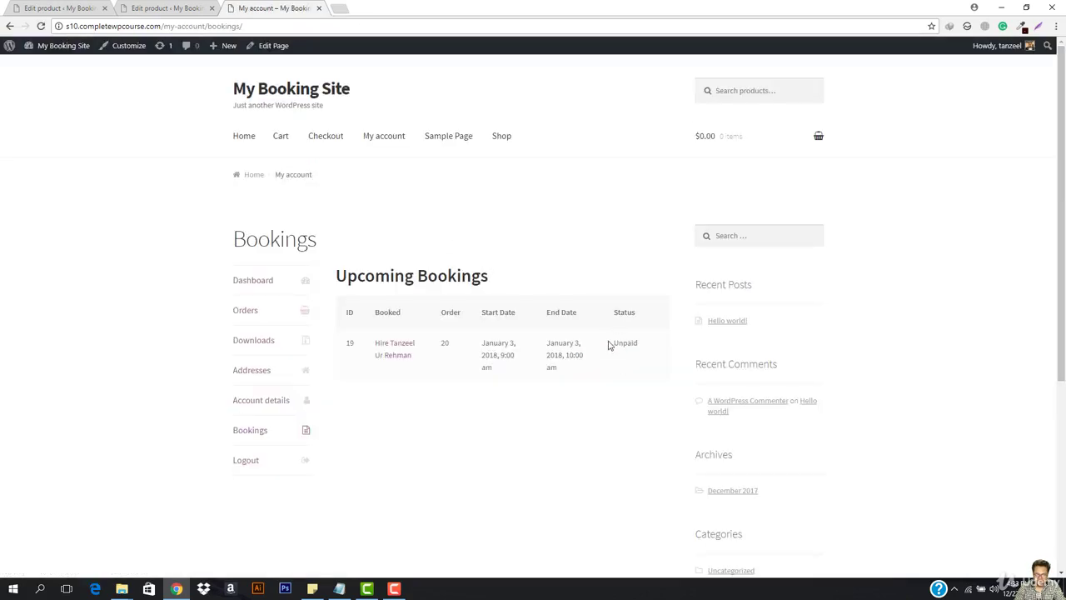
# Point out booking 19's Unpaid status and its January 3, 2018 start date in Upcoming Bookings.
pyautogui.moveTo(608, 345); pyautogui.dragTo(666, 347)
pyautogui.click(499, 402)
pyautogui.moveTo(486, 340); pyautogui.dragTo(526, 370)
pyautogui.click(621, 358)
# Mark order #20 as Completed in WooCommerce > Orders.
pyautogui.click(25, 4)
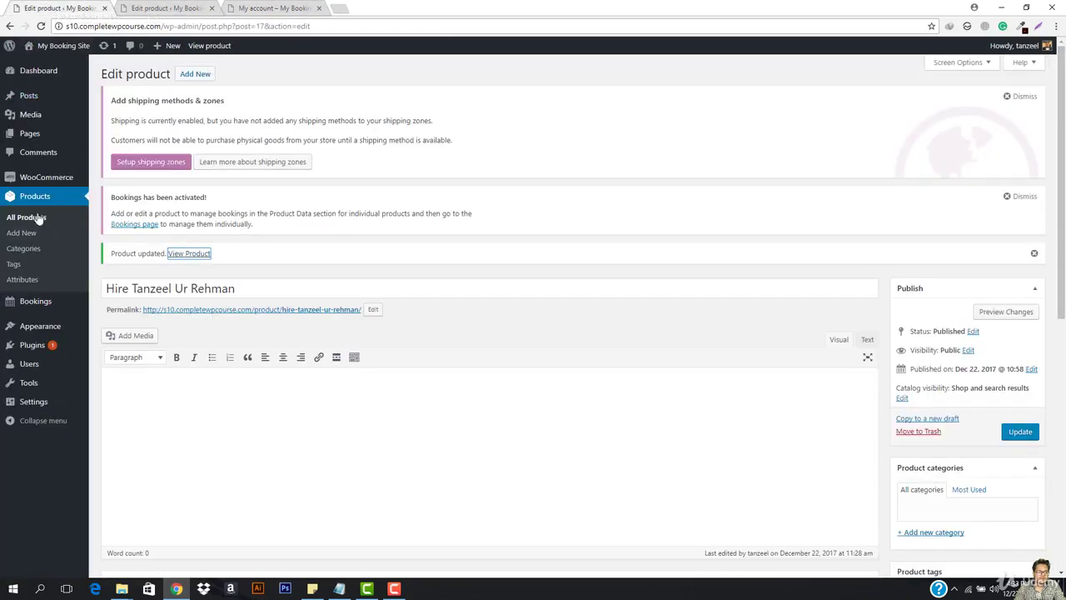
pyautogui.moveTo(36, 178)
pyautogui.click(107, 183)
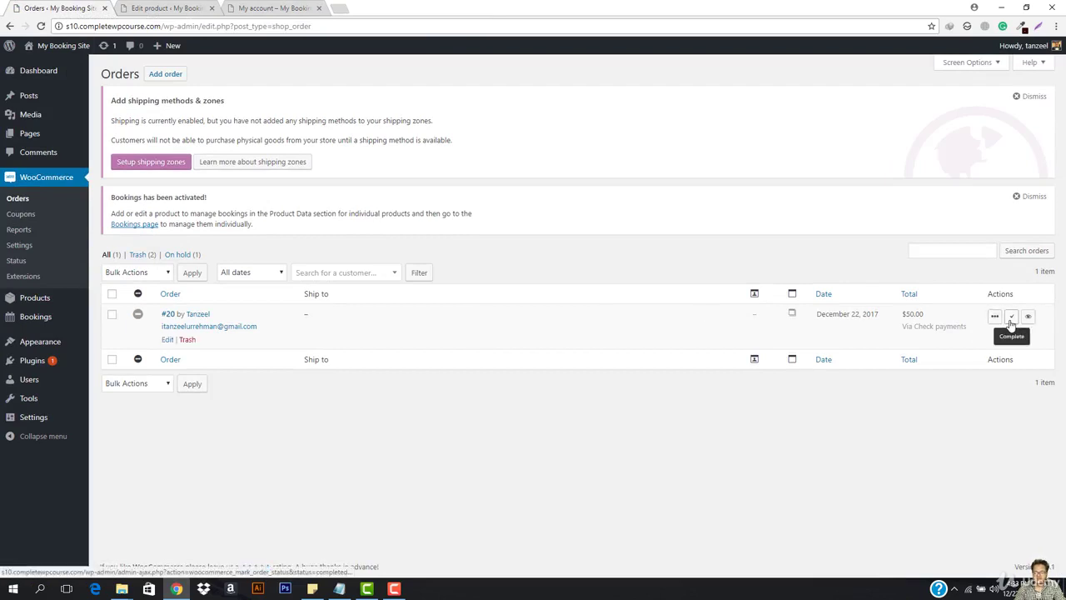
pyautogui.click(1011, 319)
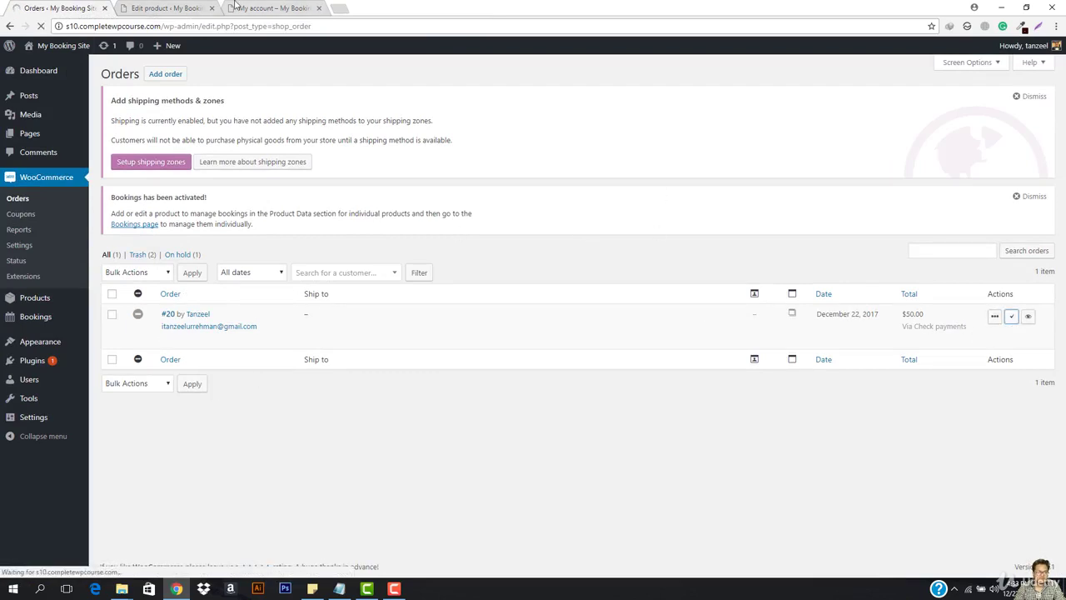
# Reload the customer's Bookings page and check booking 19's updated status and start date.
pyautogui.click(236, 7)
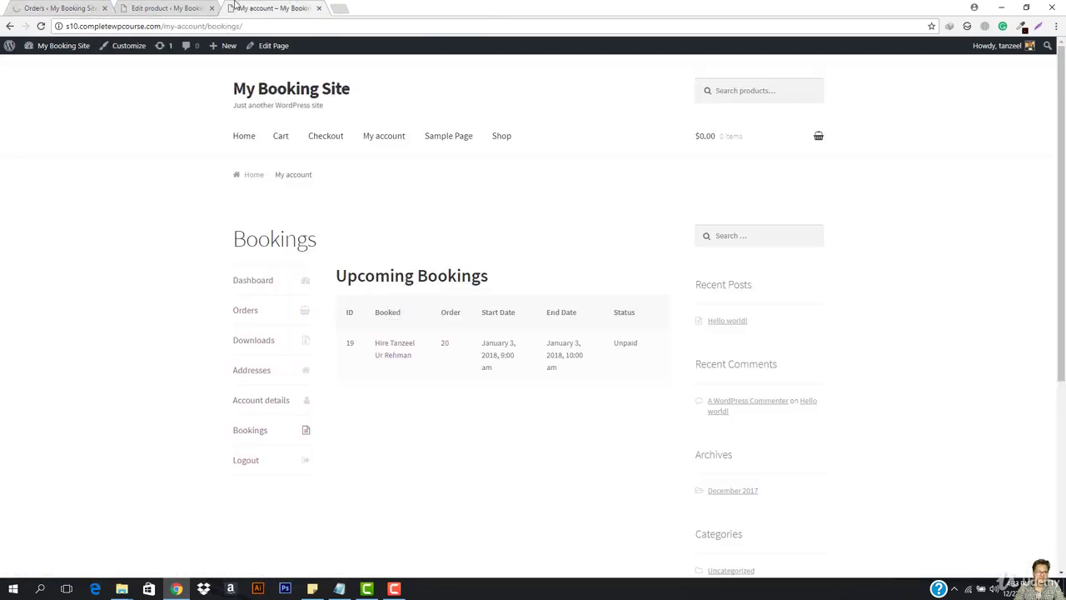
pyautogui.click(292, 26)
pyautogui.press('Return')
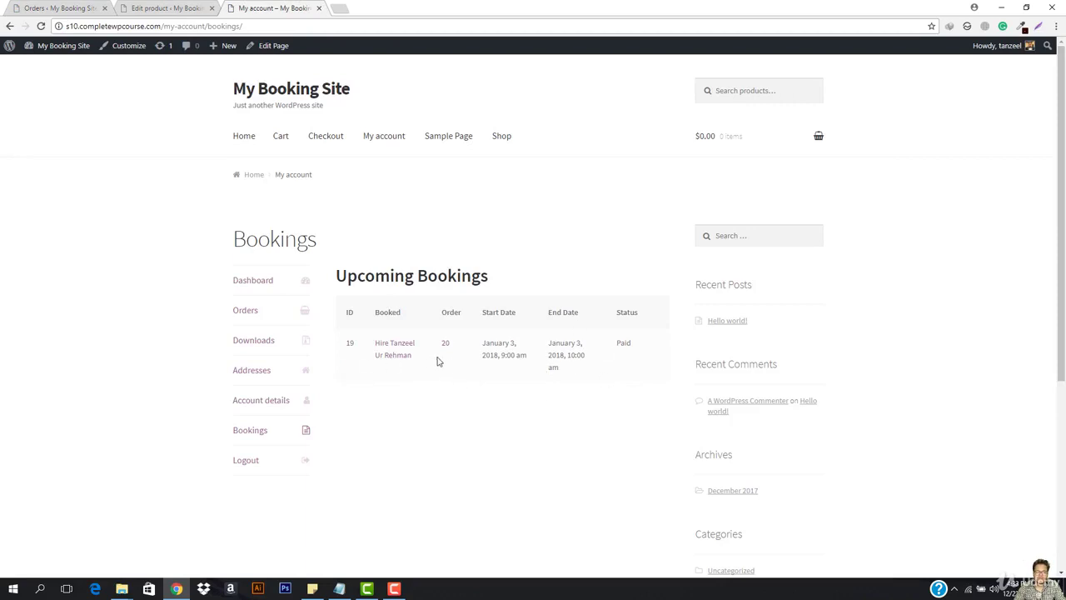
pyautogui.moveTo(485, 341); pyautogui.dragTo(536, 356)
pyautogui.click(559, 338)
# Open Booking #19 from All Bookings, review its Paid status and order #20, then return to the list.
pyautogui.click(94, 8)
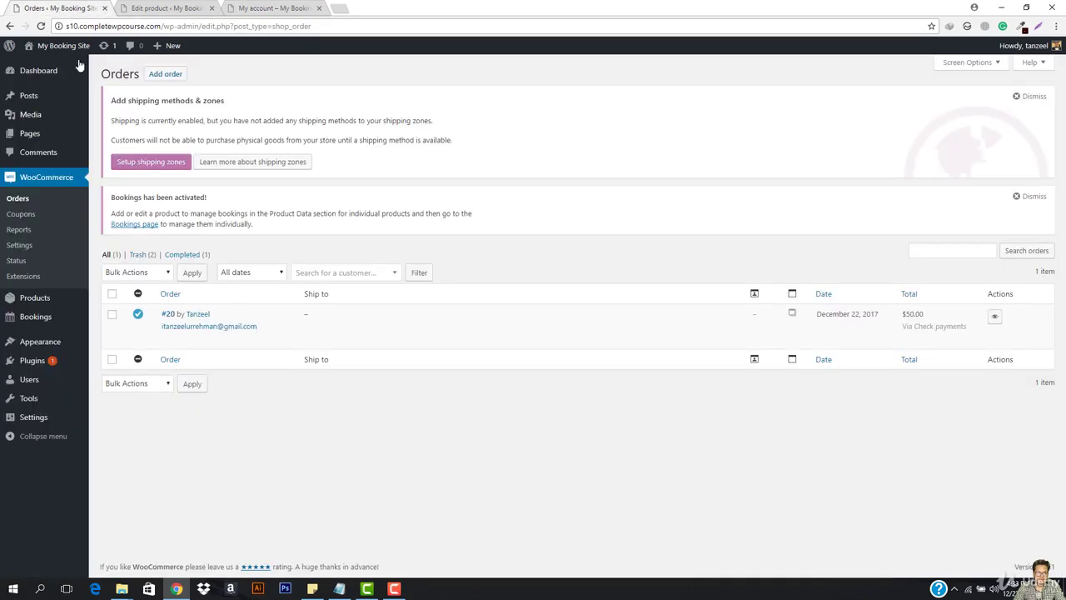
pyautogui.moveTo(50, 317)
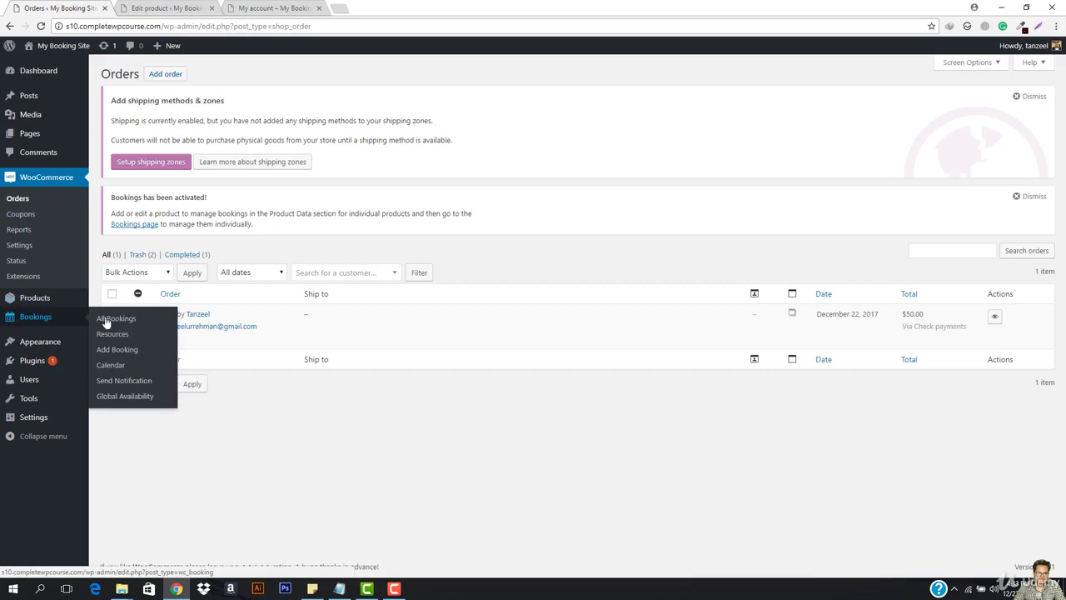
pyautogui.click(113, 318)
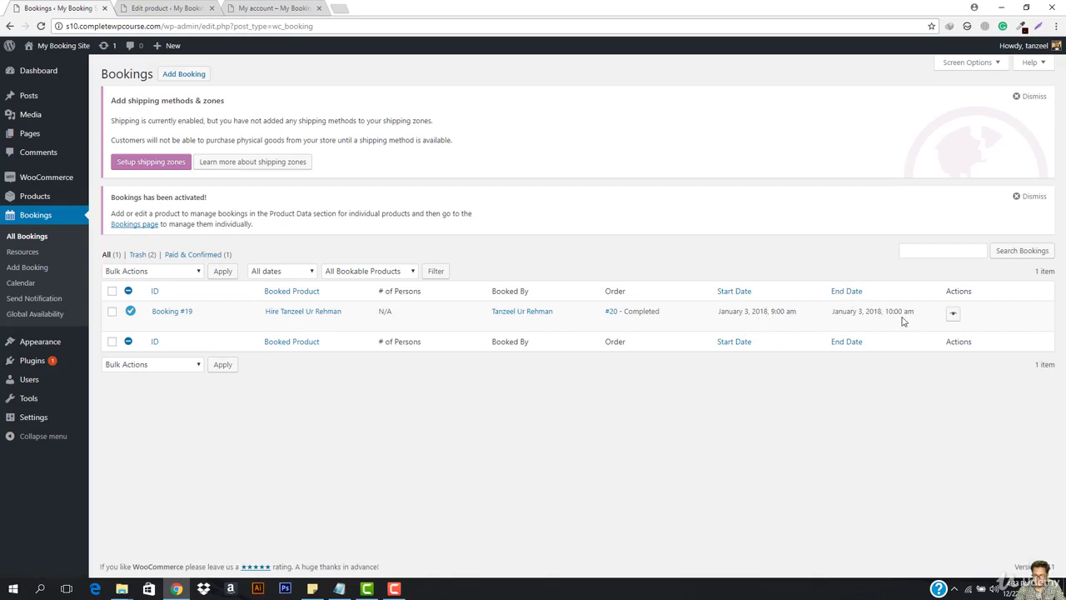
pyautogui.click(953, 314)
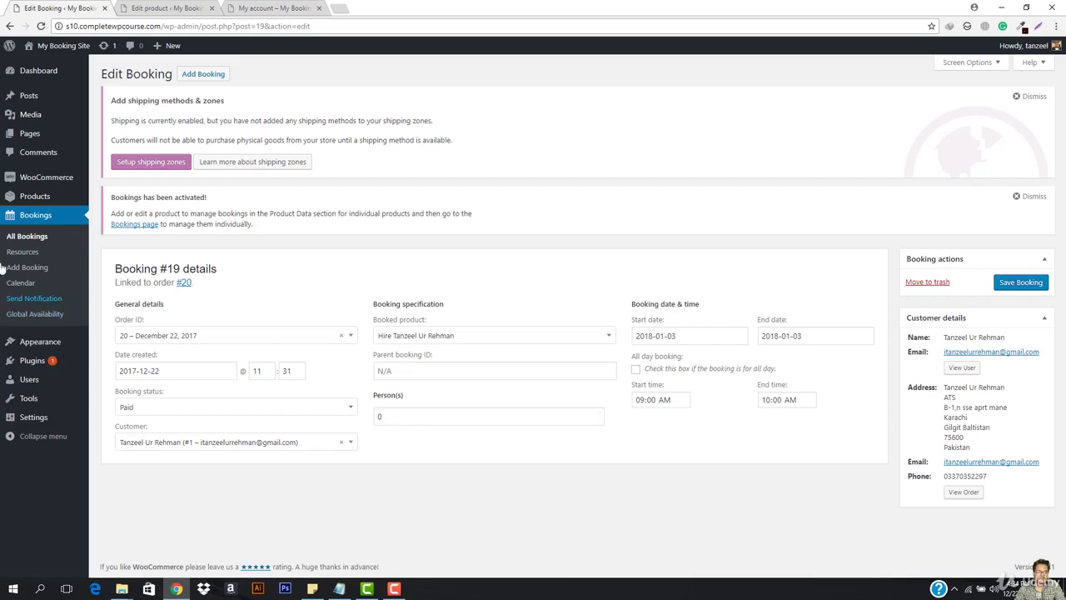
pyautogui.click(24, 236)
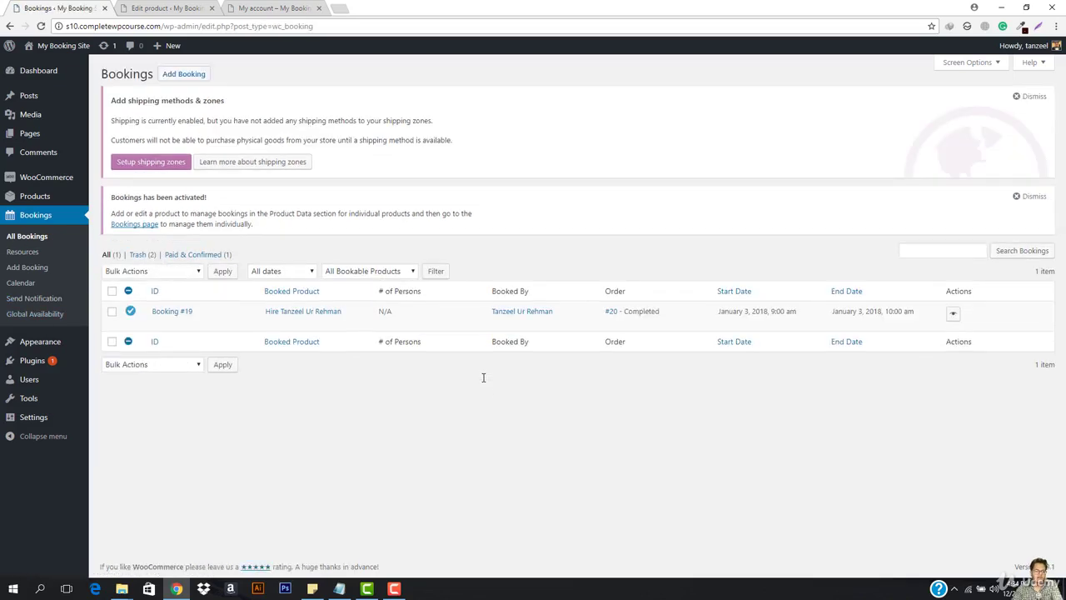
# Open the Hire Tanzeel Ur Rehman product page on the storefront via its permalink.
pyautogui.click(190, 7)
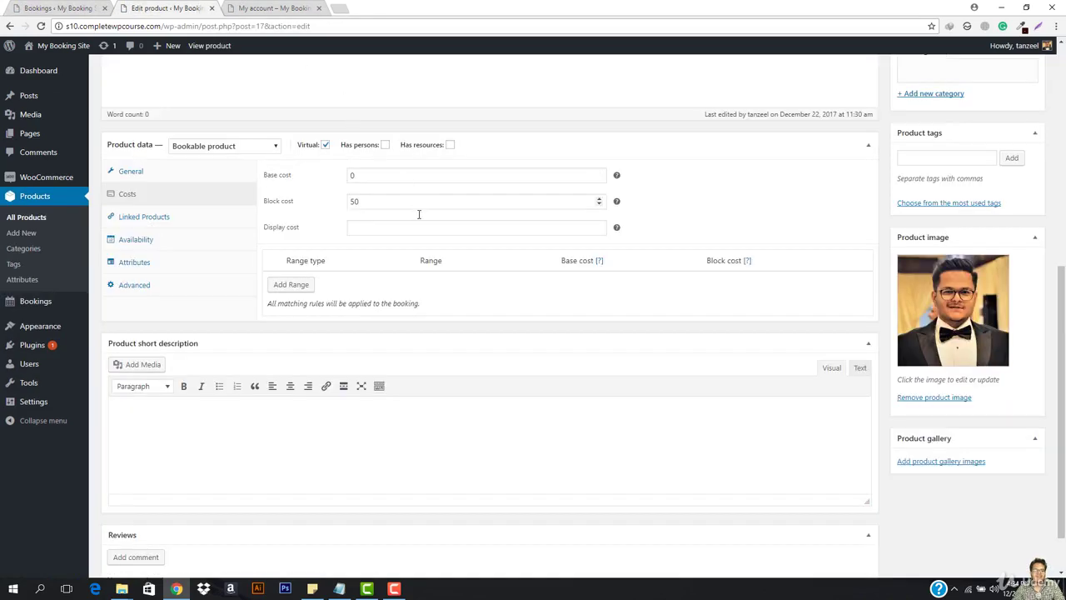
pyautogui.scroll(5, 419, 214)
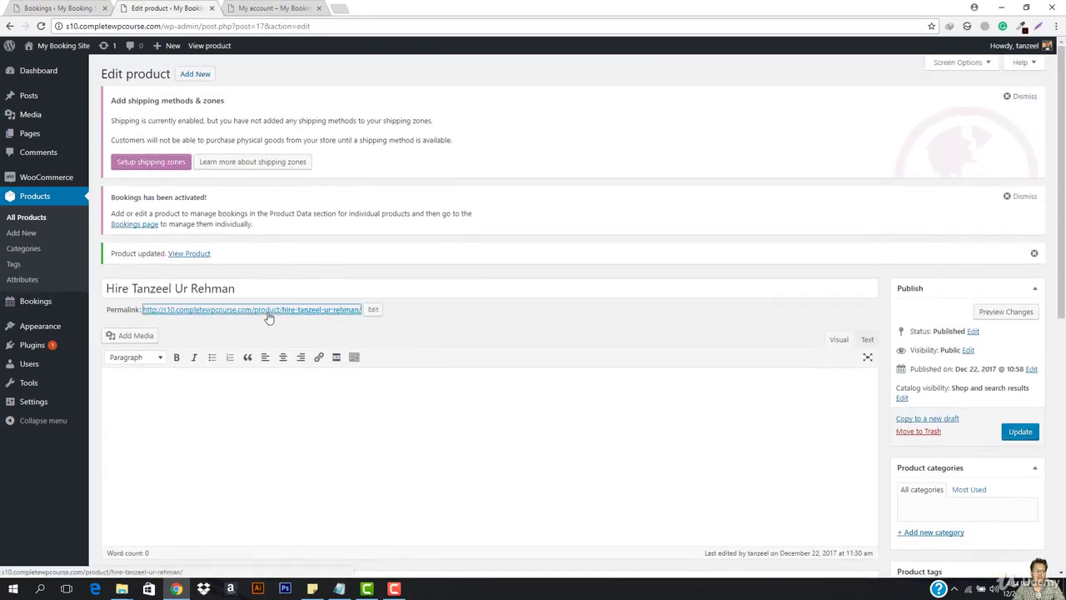
pyautogui.click(333, 309)
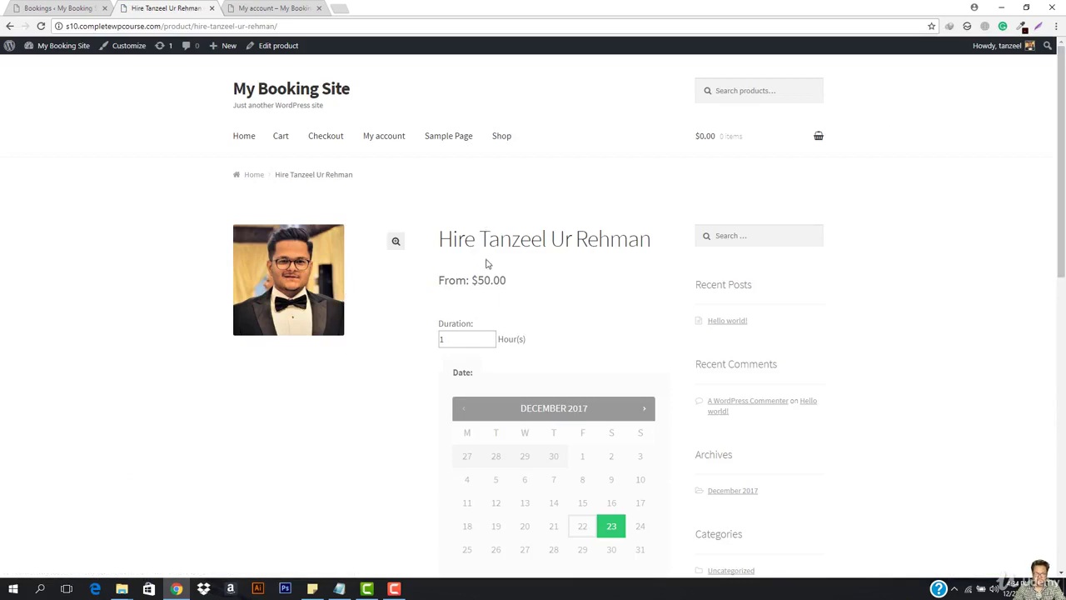
# Check January 3, 2018's time slots: 9:00 am is gone, slots start at 10:00 am.
pyautogui.click(644, 408)
pyautogui.scroll(-2, 573, 374)
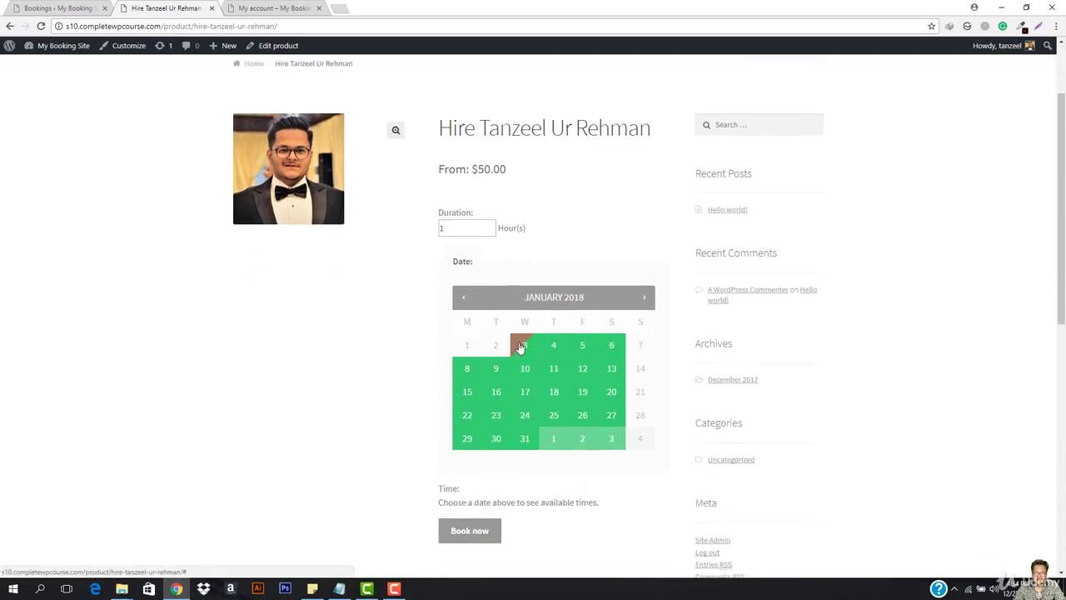
pyautogui.click(522, 345)
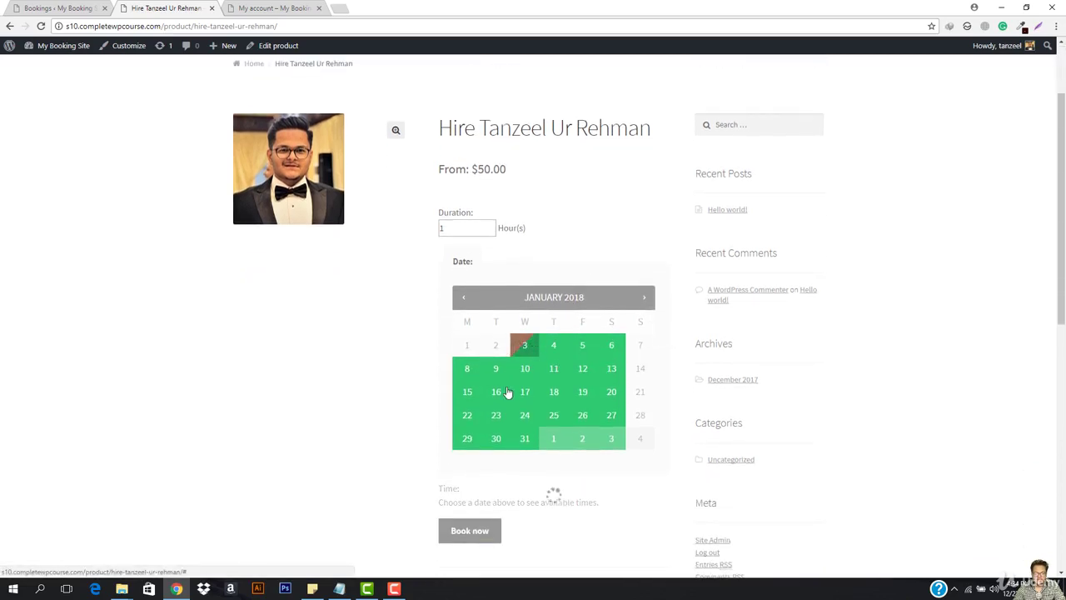
pyautogui.scroll(-1, 504, 408)
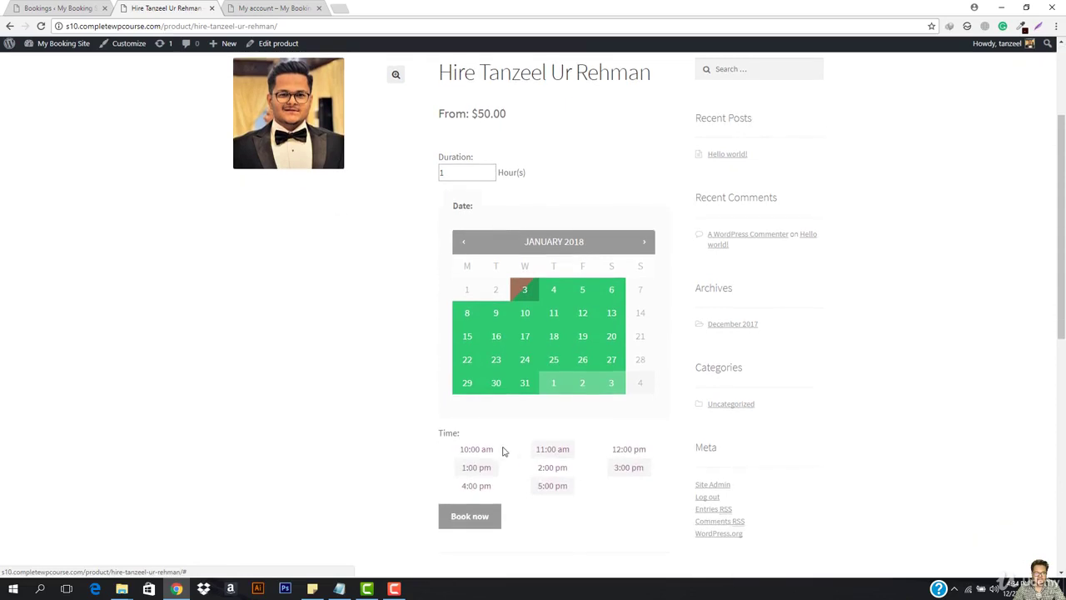
pyautogui.click(552, 467)
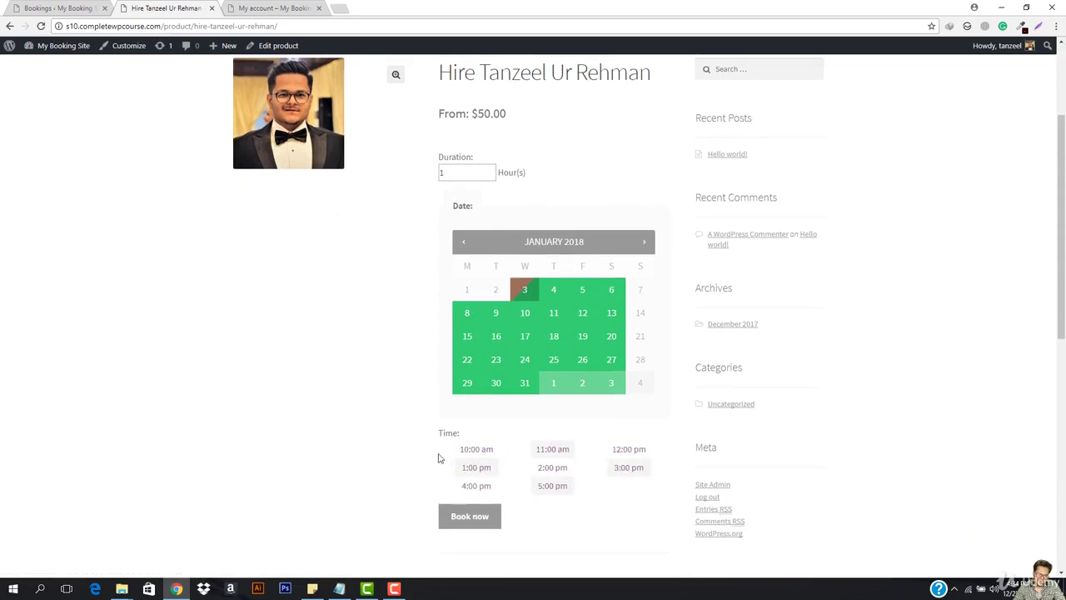
pyautogui.click(472, 450)
pyautogui.click(472, 449)
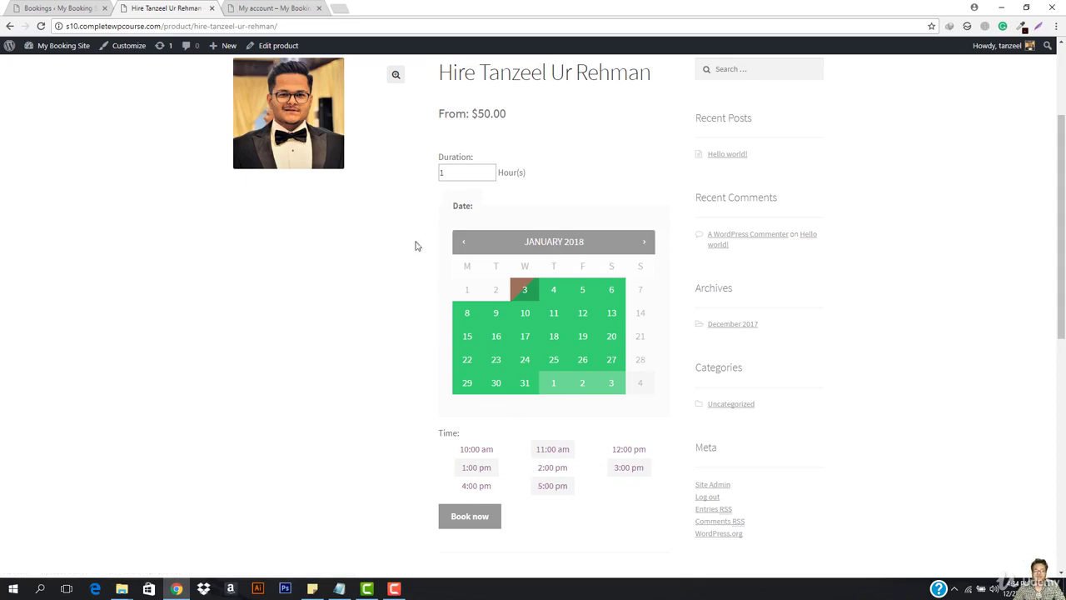
pyautogui.click(279, 26)
pyautogui.hotkey('ctrl', 'c')
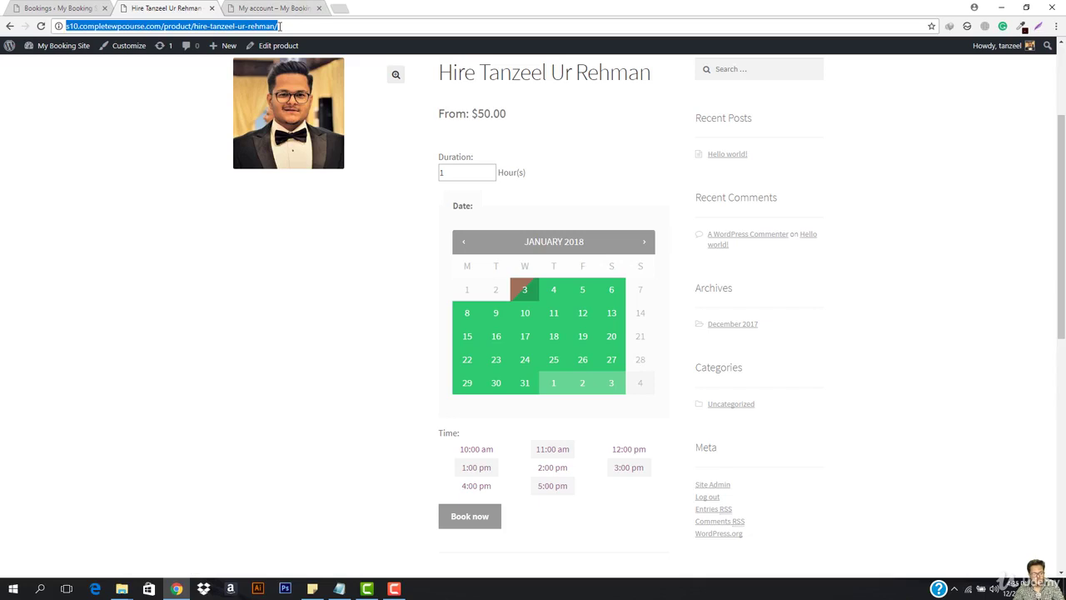
# Load the copied product page address in a new private Chrome window.
pyautogui.hotkey('ctrl', 'shift', 'n')
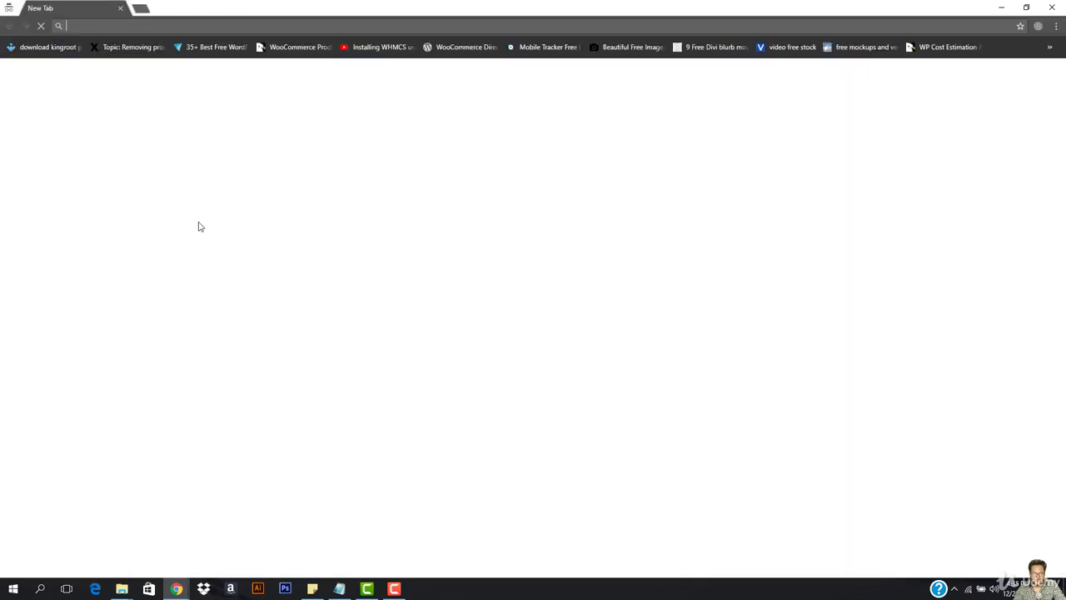
pyautogui.hotkey('ctrl', 'v')
pyautogui.press('Return')
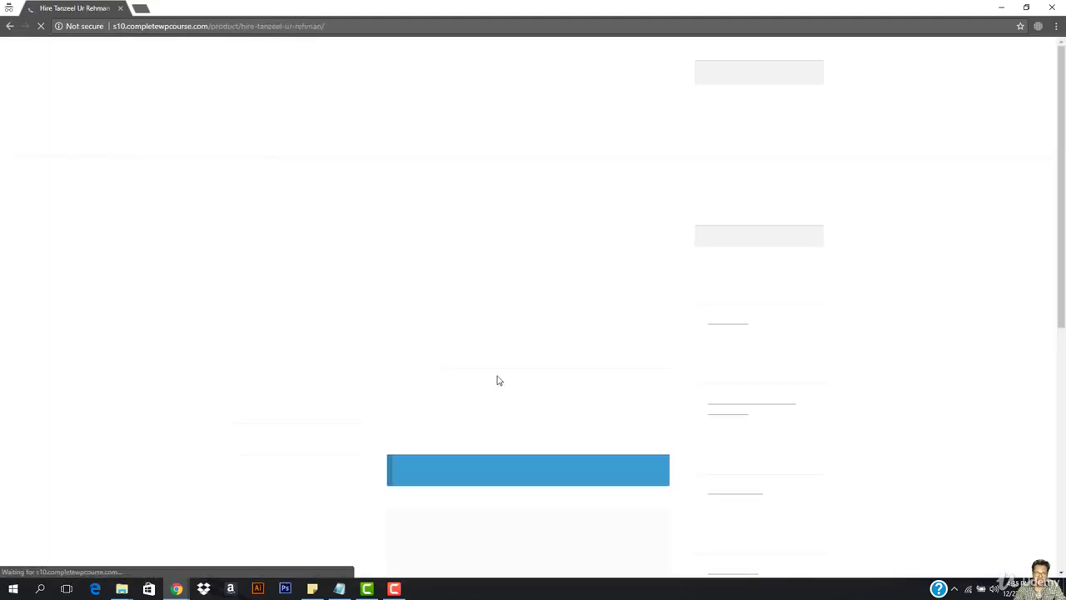
pyautogui.scroll(-2, 554, 315)
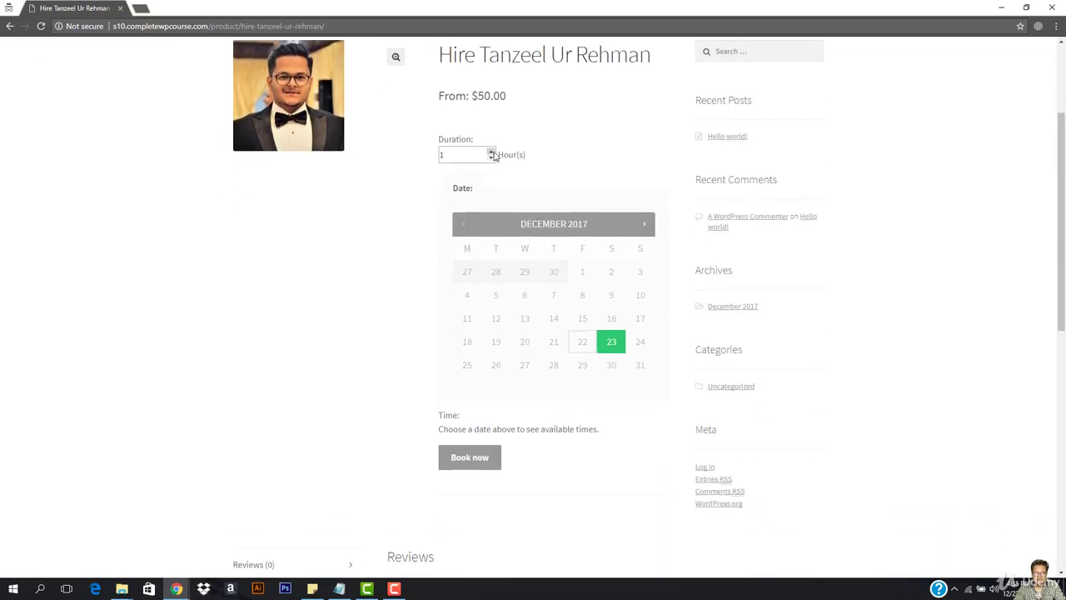
# Configure a 5-hour January 3, 2018 booking at 10:00 am ($250.00), then return to the admin window.
pyautogui.click(491, 152)
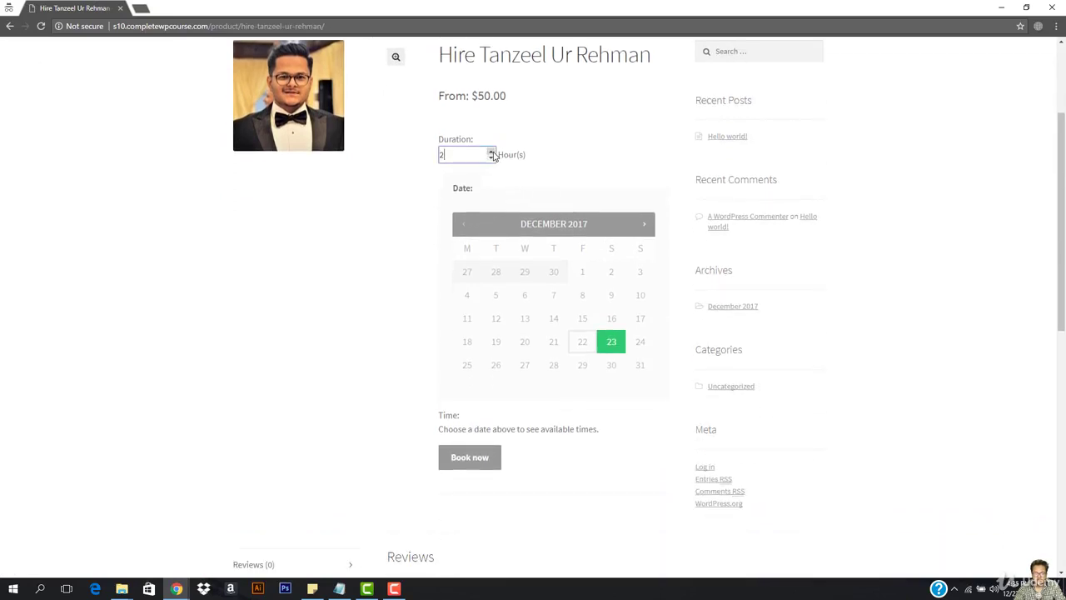
pyautogui.click(644, 224)
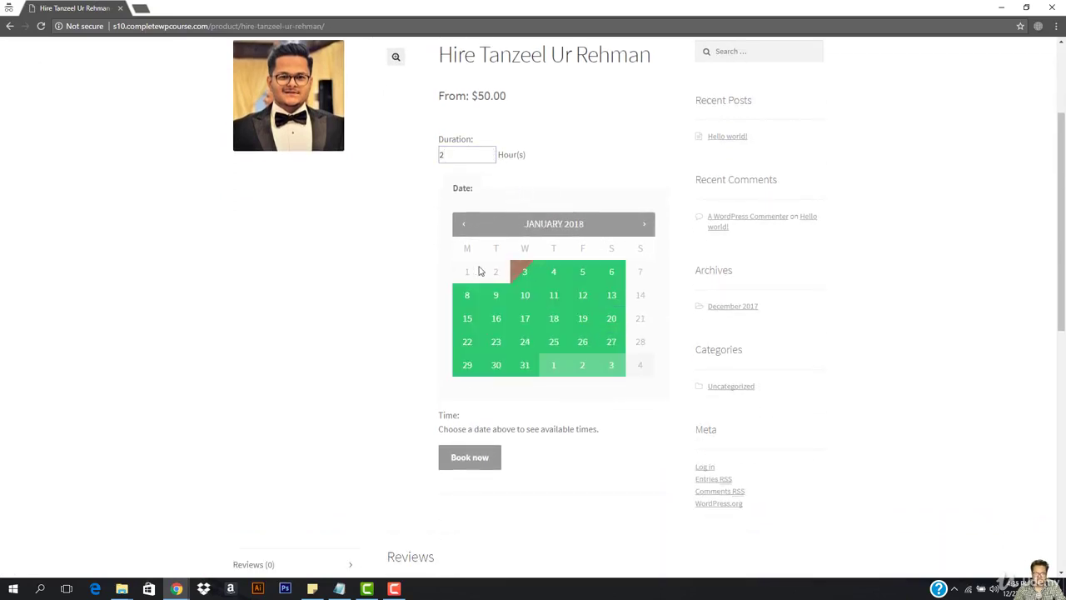
pyautogui.click(524, 273)
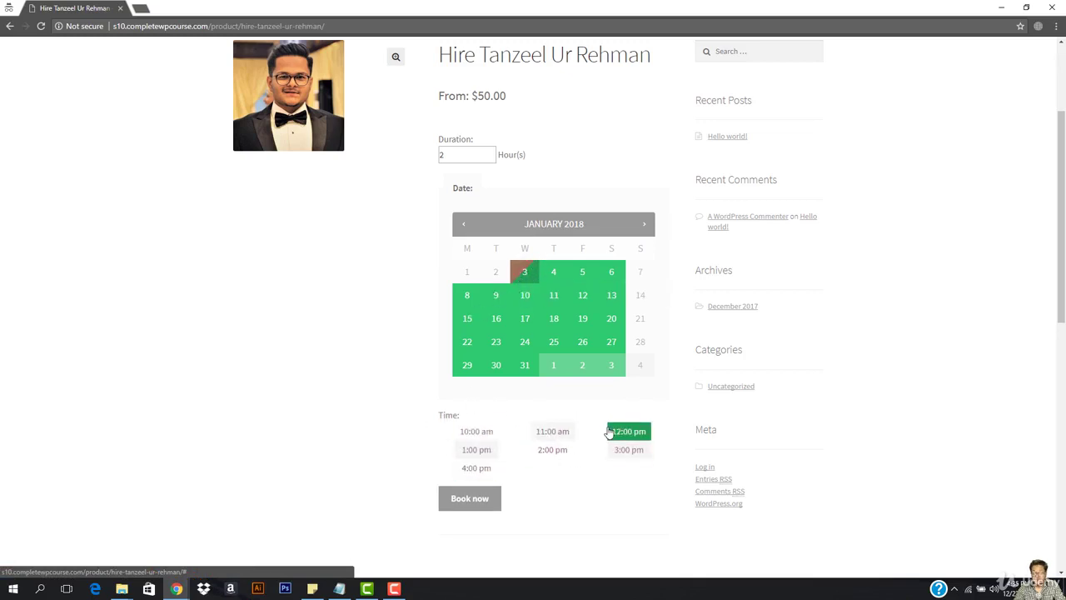
pyautogui.click(469, 437)
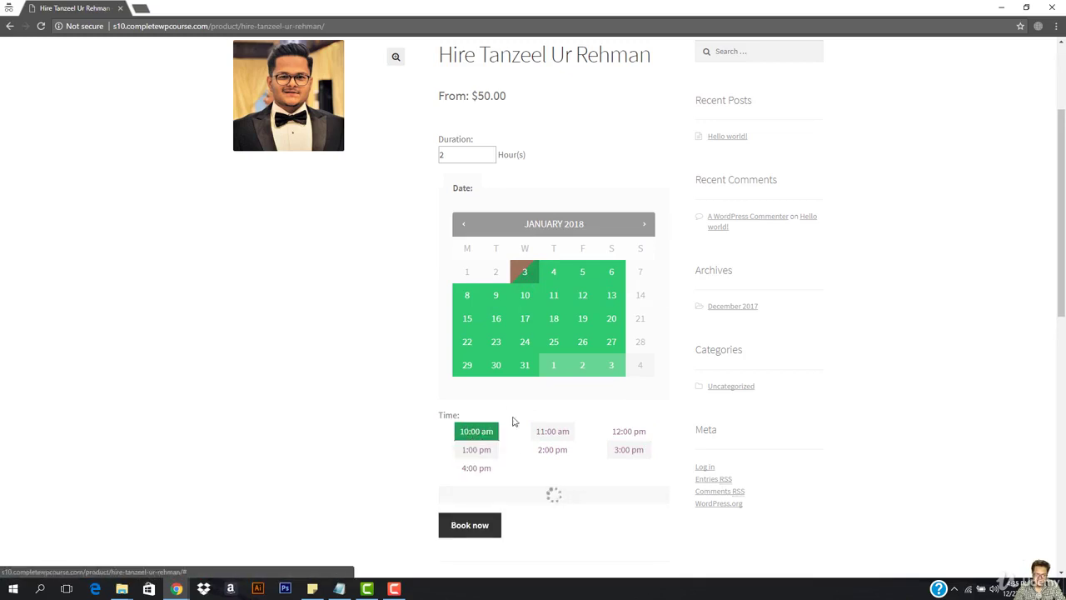
pyautogui.click(491, 150)
pyautogui.click(491, 150)
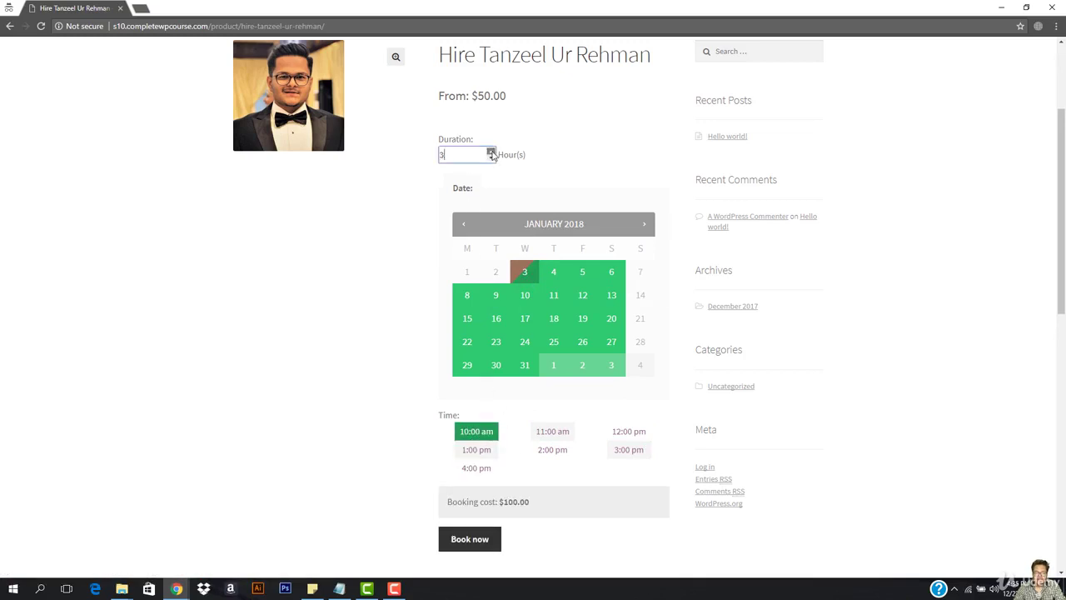
pyautogui.click(491, 150)
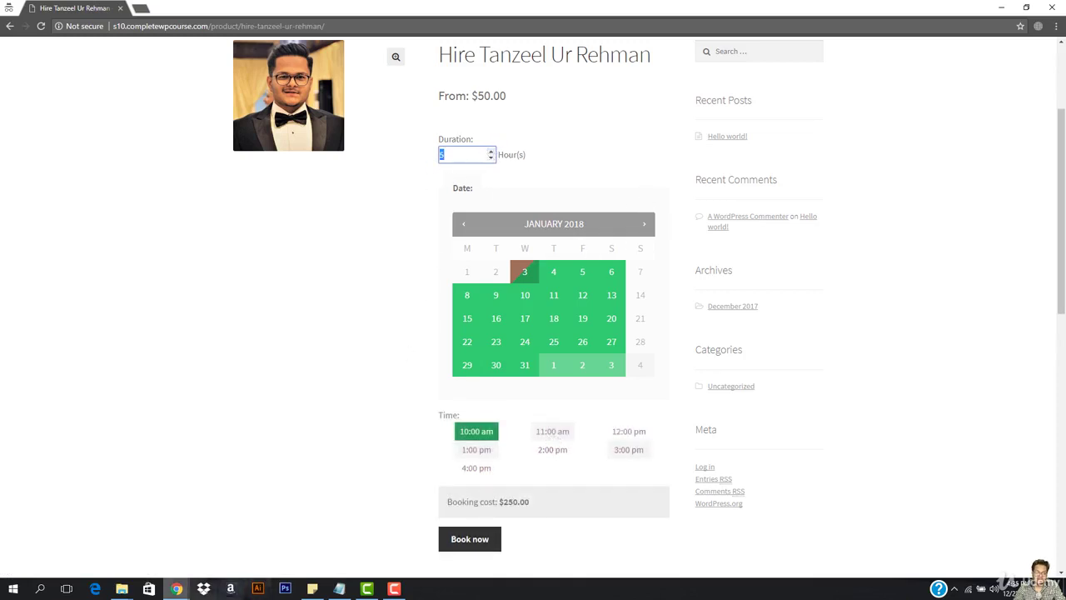
pyautogui.moveTo(178, 589)
pyautogui.click(117, 543)
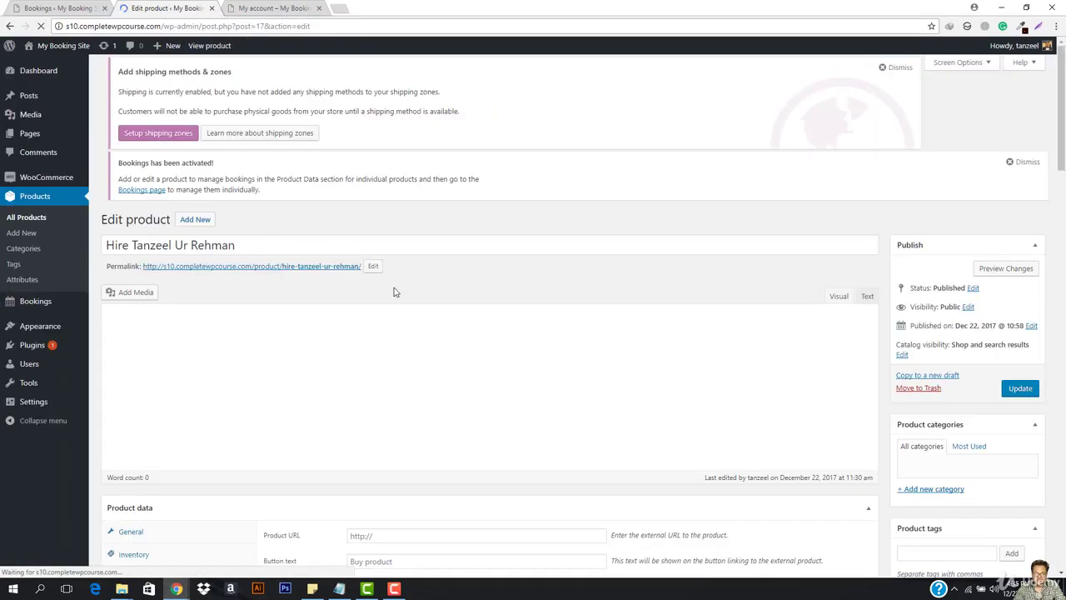
# Review the product's Availability, Costs and General settings, noting the 5-hour maximum, then reveal the storefront.
pyautogui.scroll(-1, 233, 388)
pyautogui.scroll(-1, 233, 388)
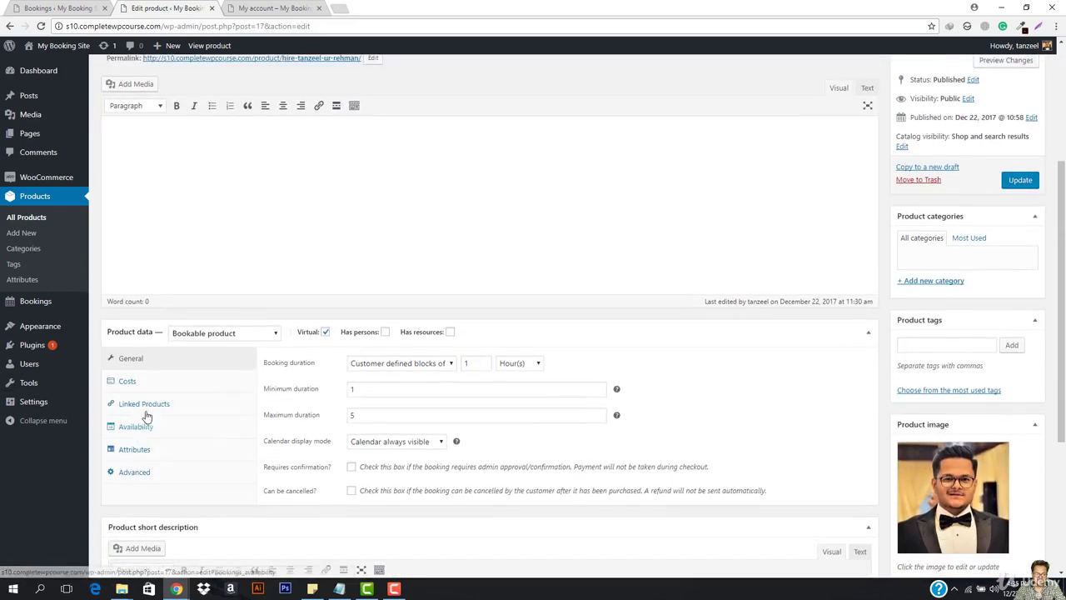
pyautogui.click(152, 432)
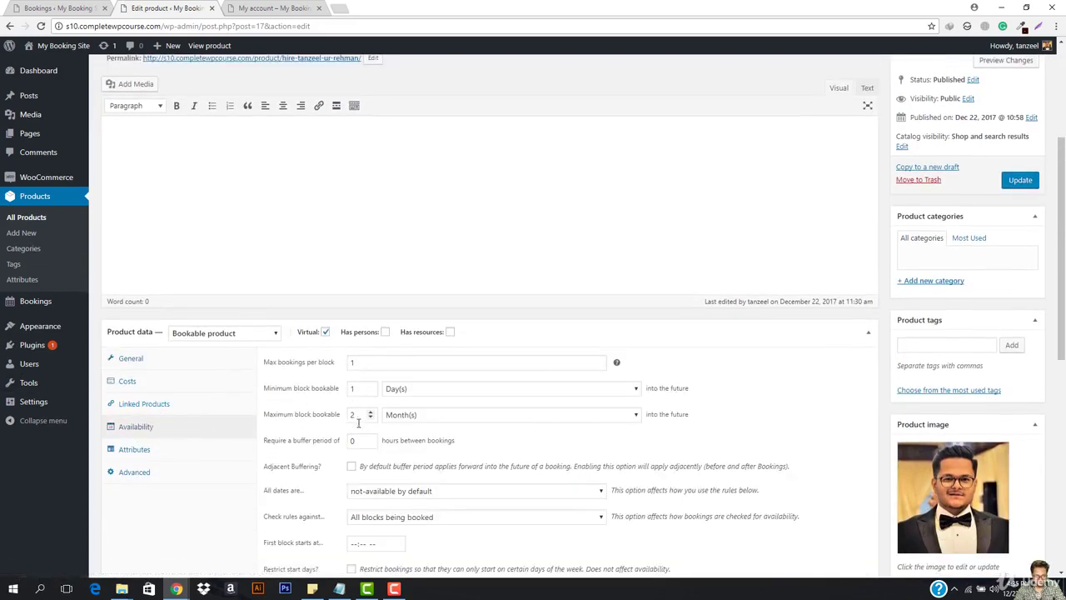
pyautogui.click(153, 383)
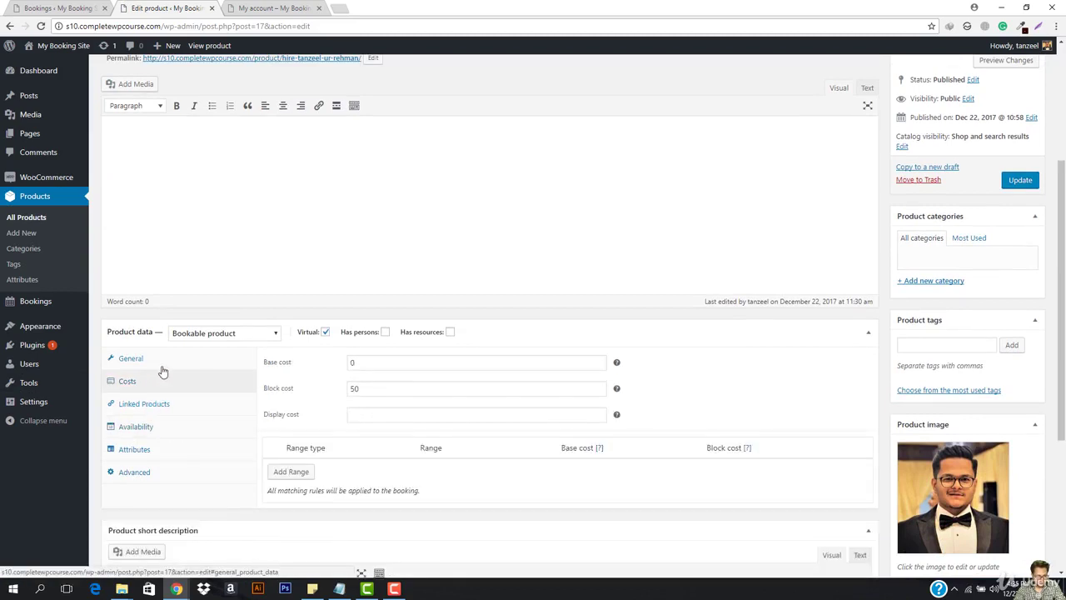
pyautogui.click(162, 363)
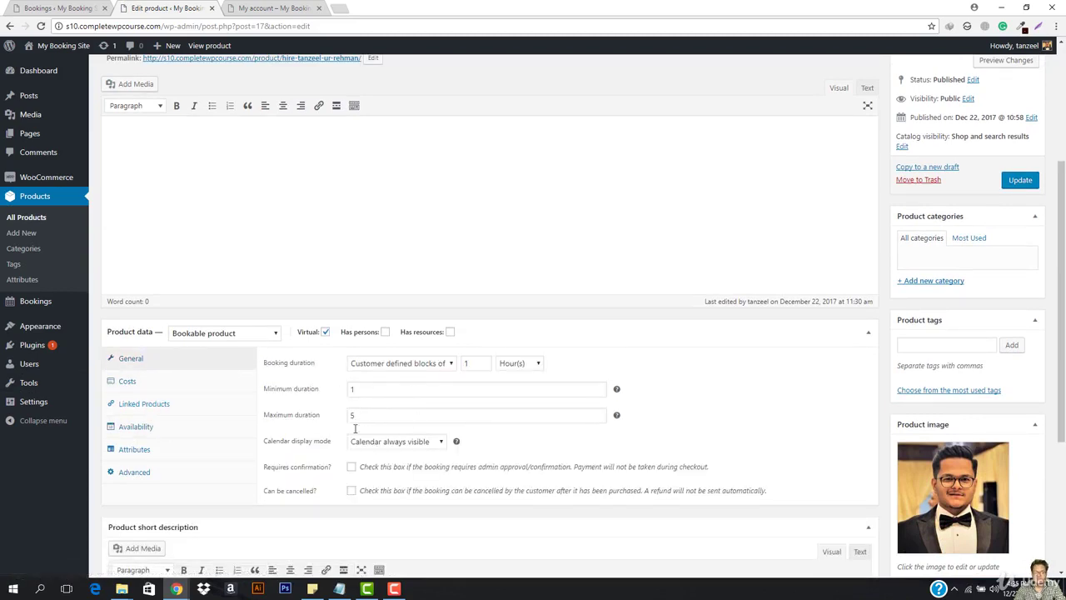
pyautogui.click(1001, 5)
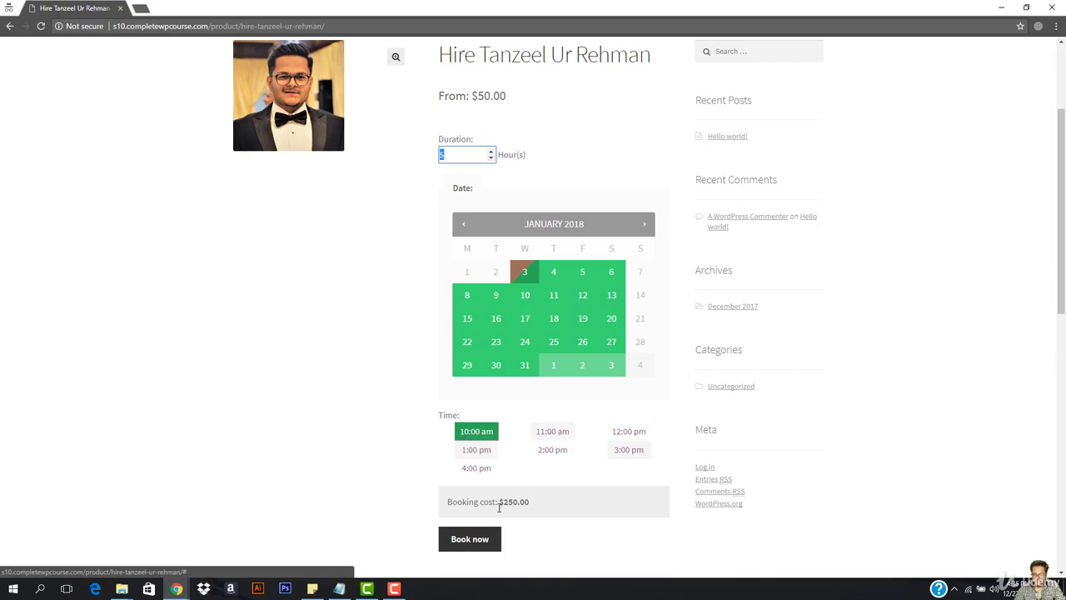
# Book the 5-hour January 3, 10:00 am slot and go to the cart.
pyautogui.click(475, 543)
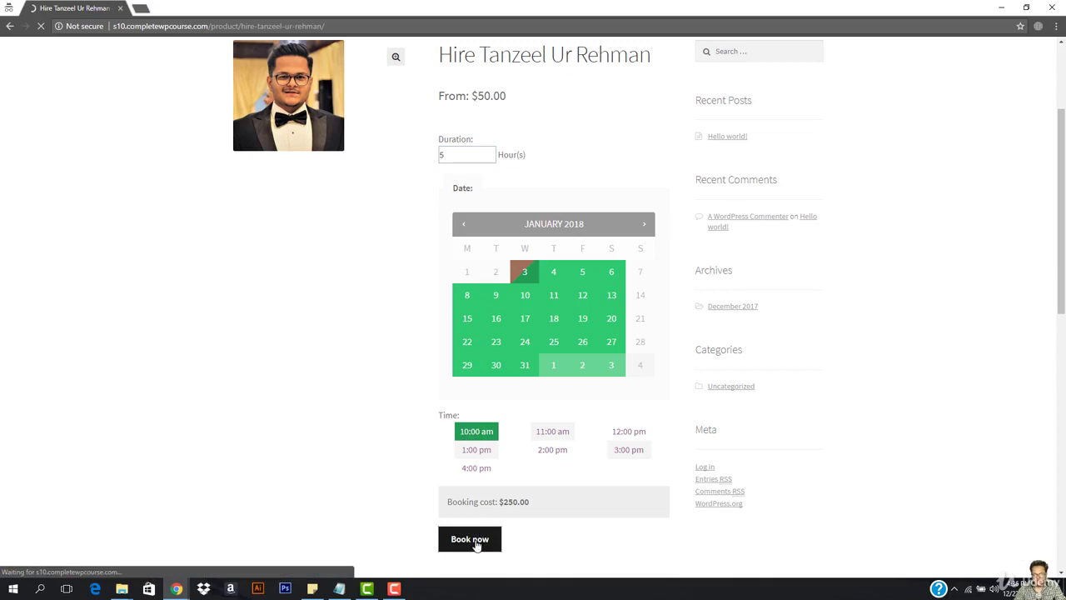
pyautogui.scroll(-2, 710, 183)
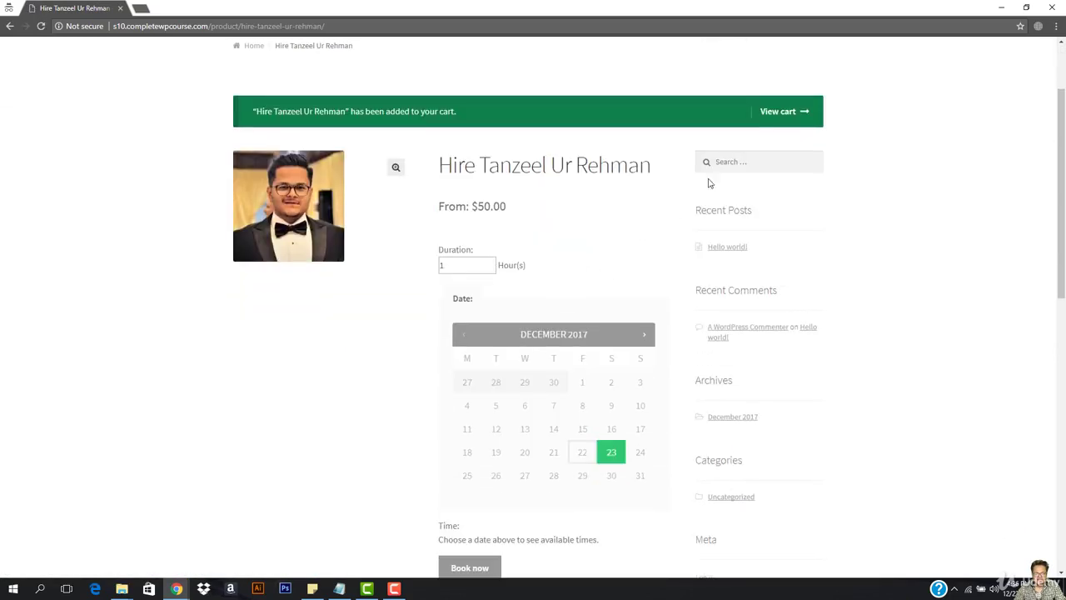
pyautogui.click(784, 113)
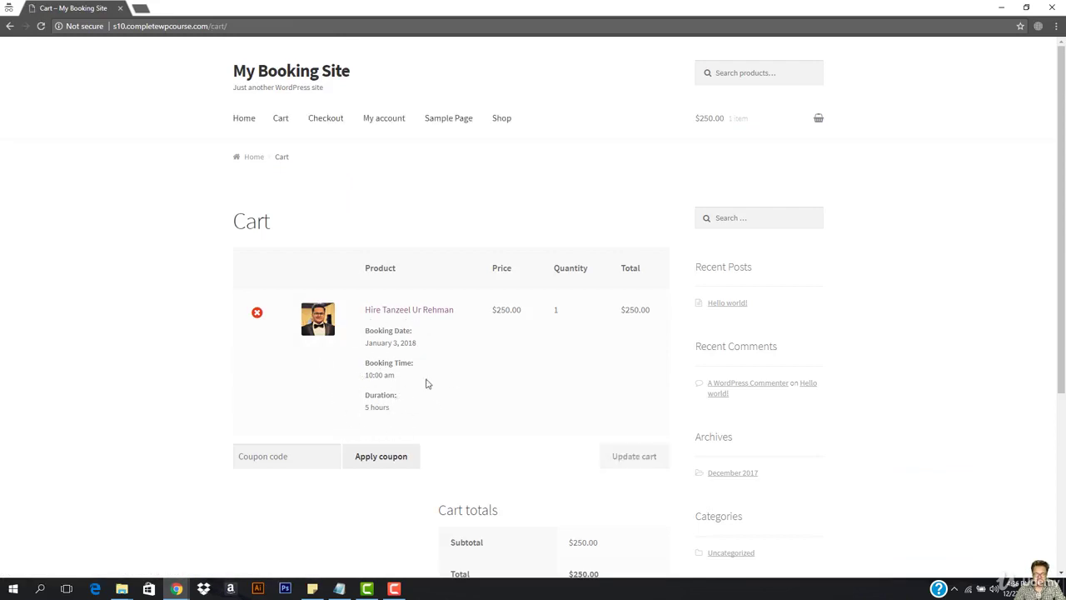
# Proceed to checkout, autofill the billing details and enter the billing email address.
pyautogui.scroll(-3, 425, 384)
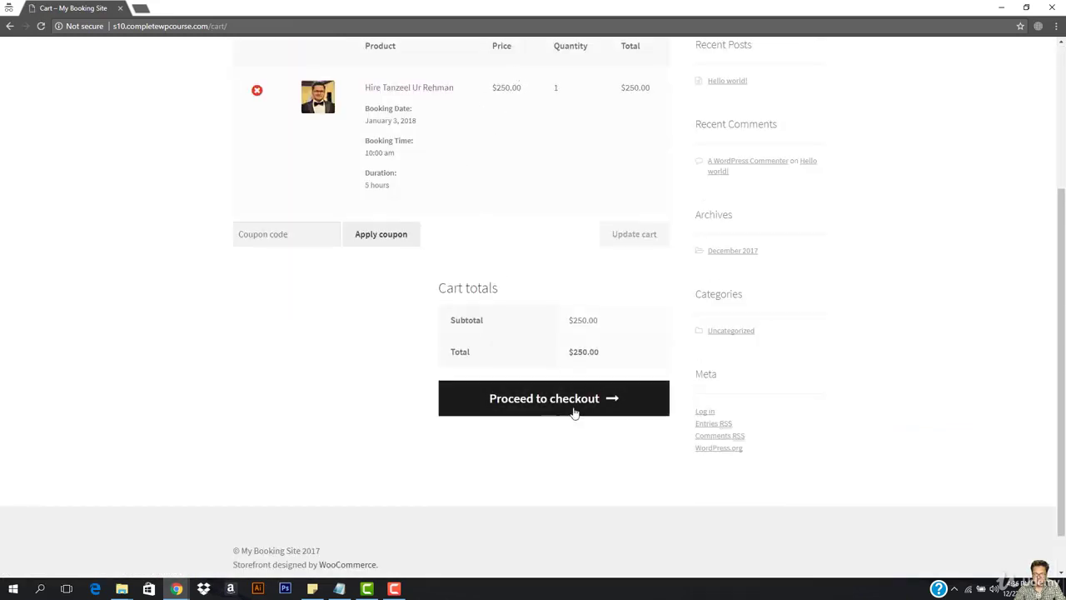
pyautogui.click(561, 409)
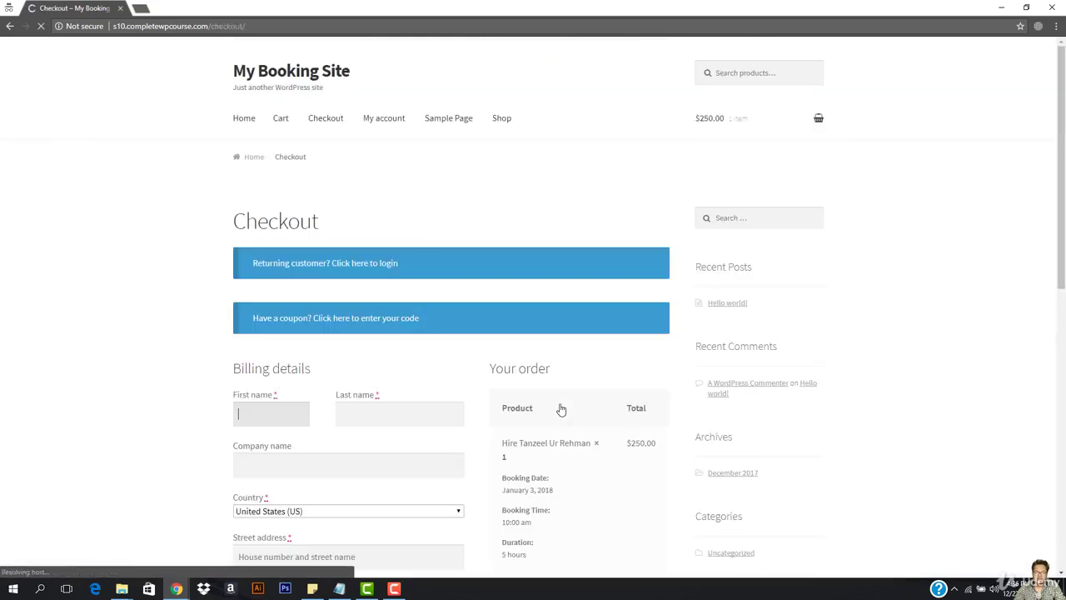
pyautogui.scroll(-2, 367, 383)
pyautogui.click(260, 247)
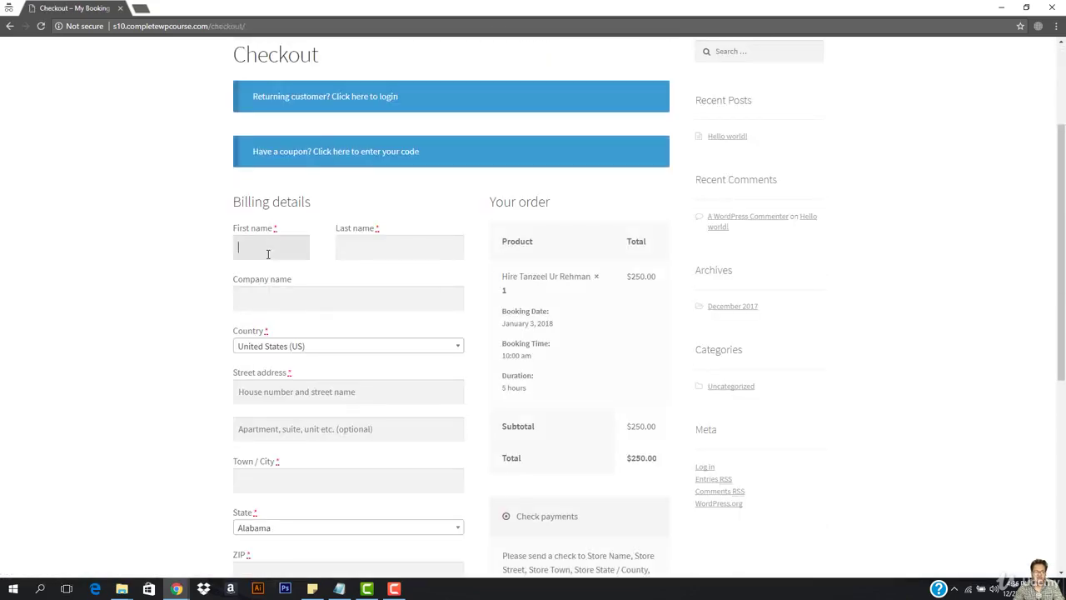
pyautogui.click(274, 269)
pyautogui.scroll(-3, 421, 379)
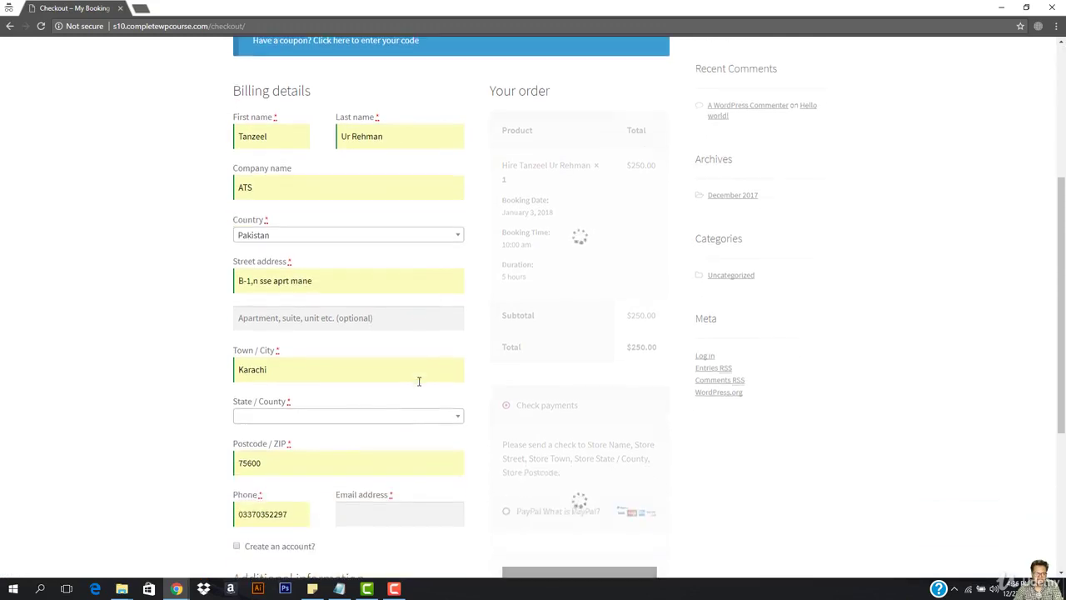
pyautogui.click(405, 403)
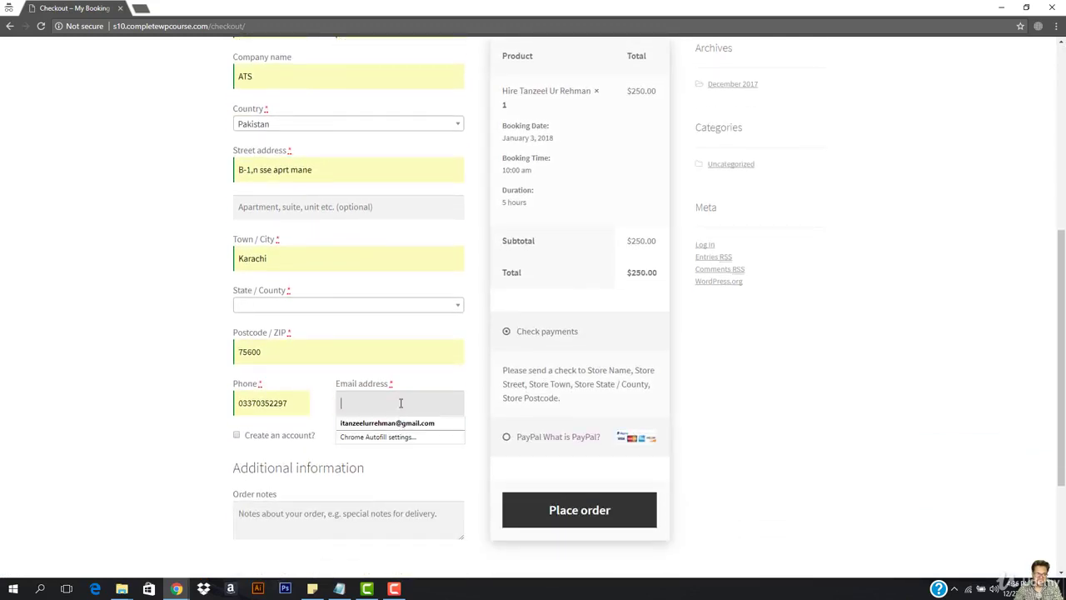
pyautogui.write('test@test.com')
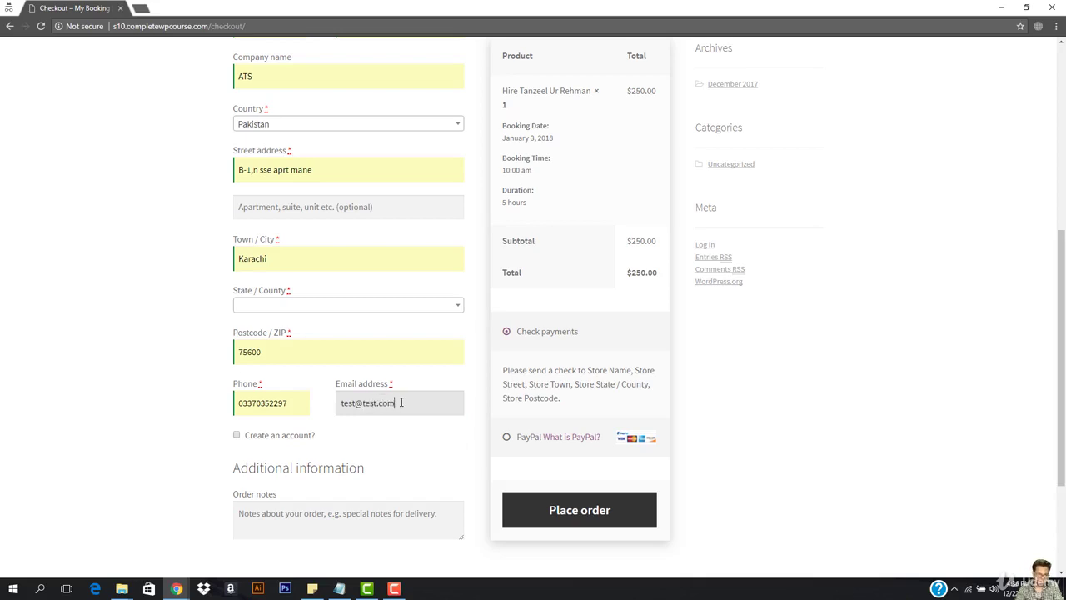
# Opt to create an account with a password, set State to FATA, and place the $250.00 order.
pyautogui.click(271, 439)
pyautogui.click(282, 483)
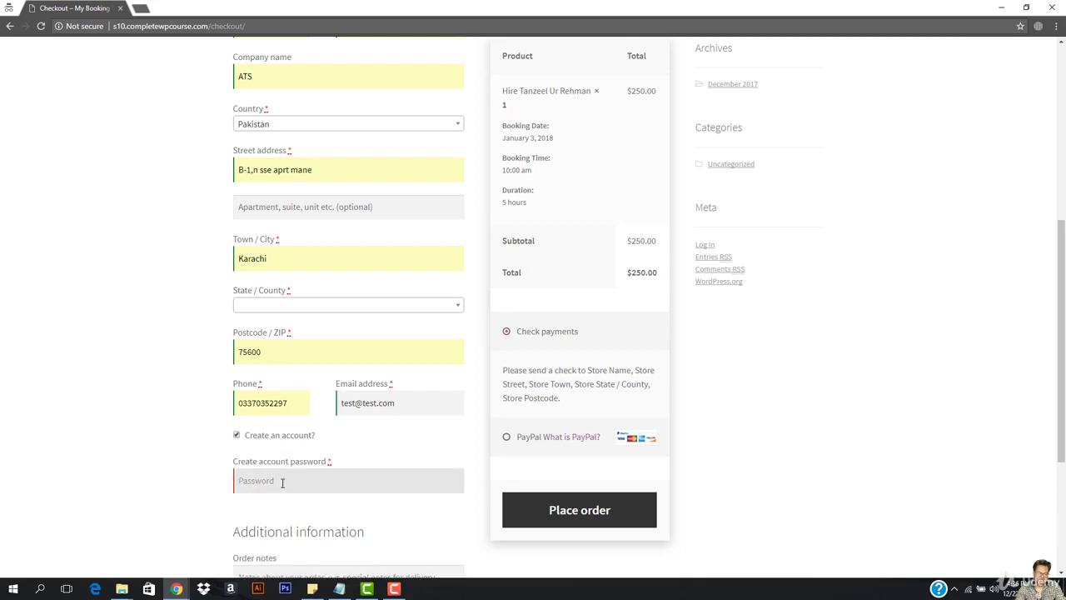
pyautogui.write('a')
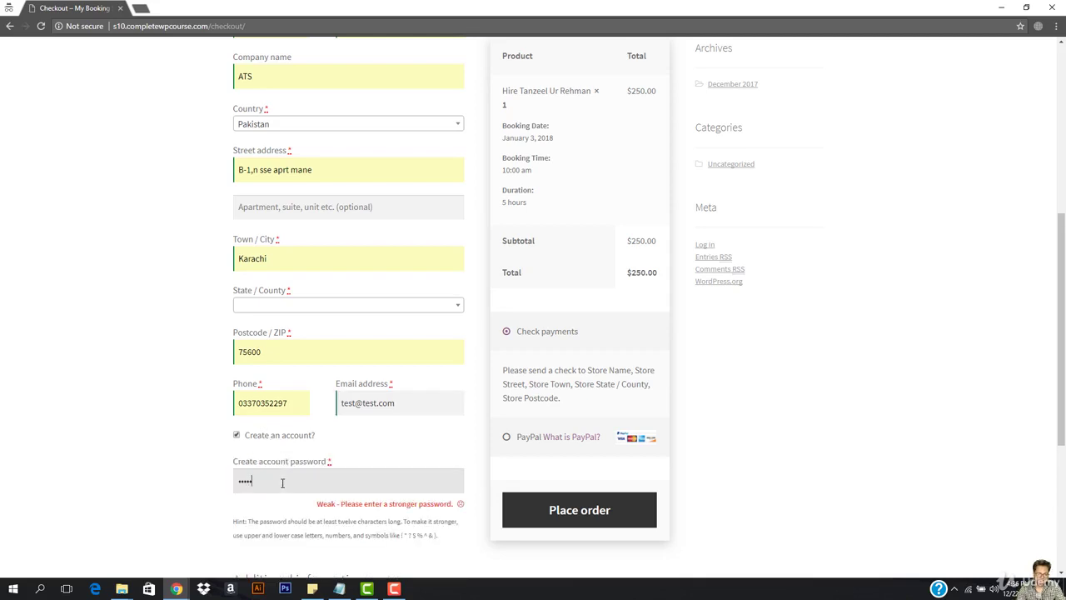
pyautogui.write('1234')
pyautogui.press('Return')
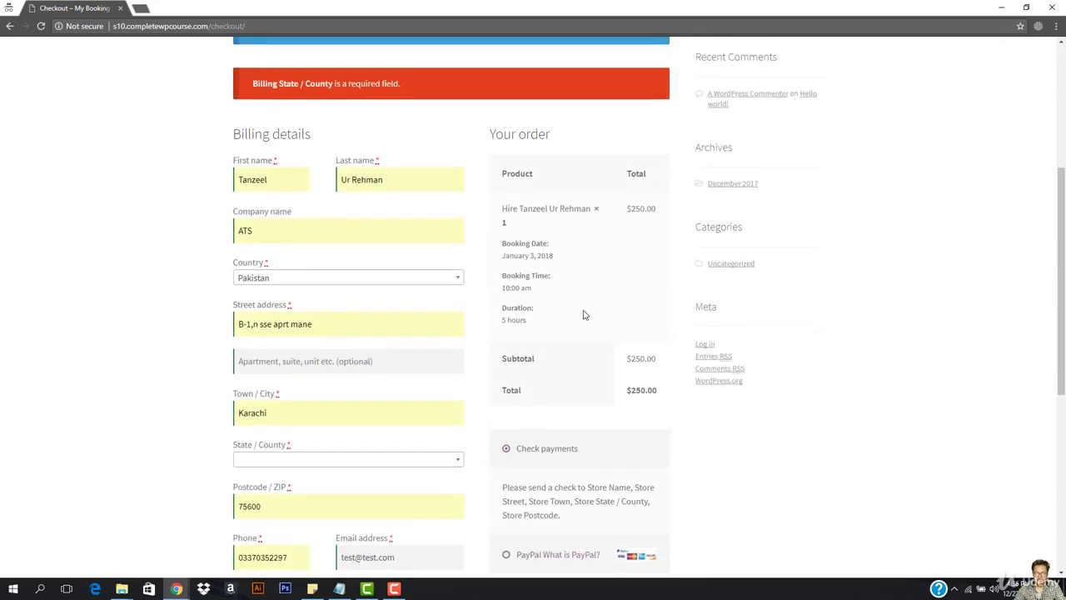
pyautogui.click(298, 485)
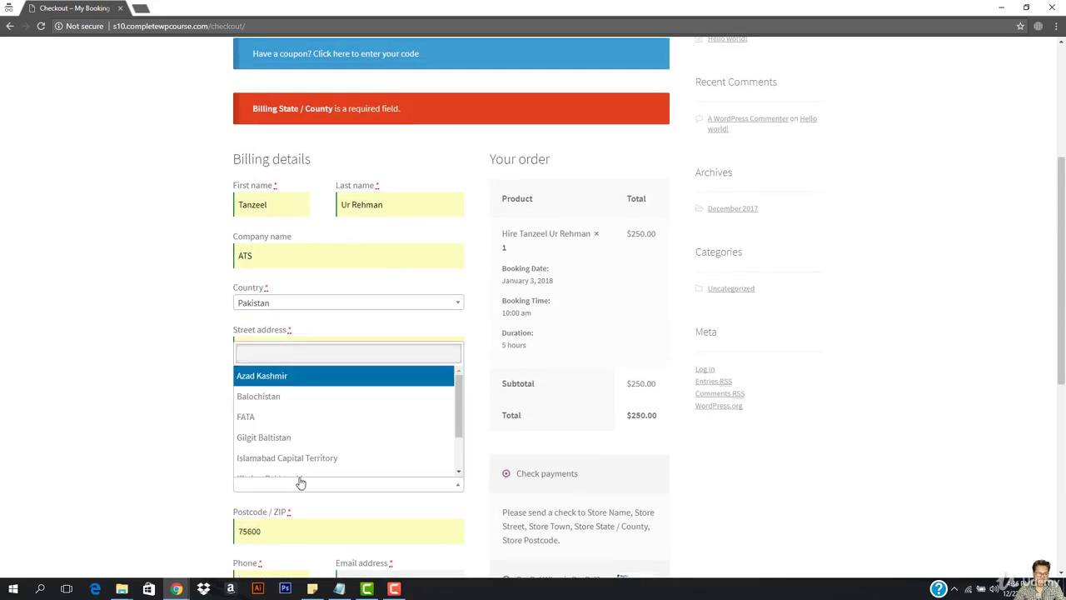
pyautogui.click(350, 412)
pyautogui.scroll(-2, 305, 145)
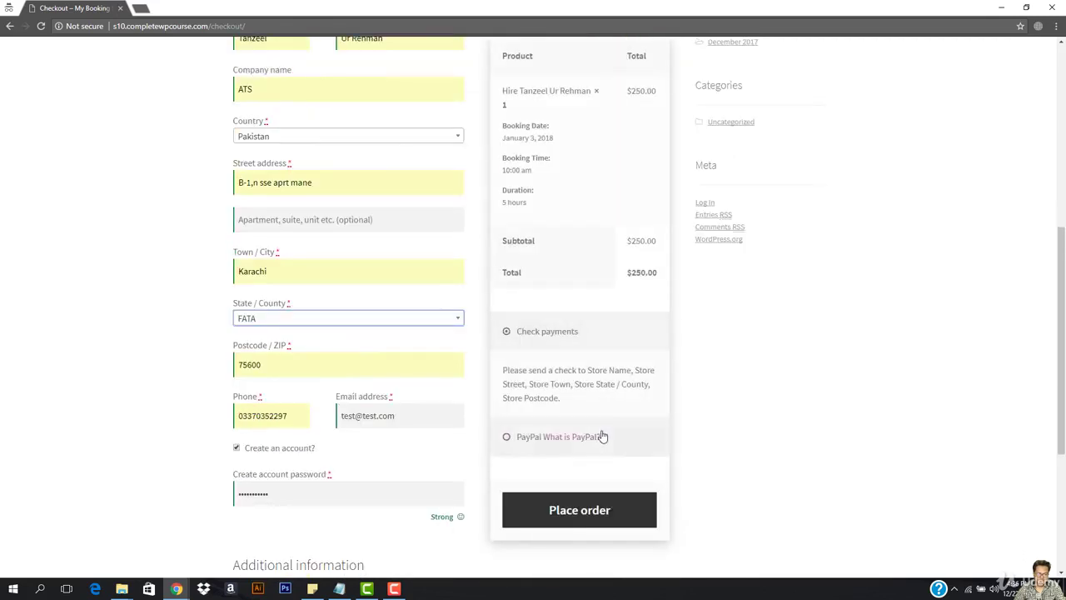
pyautogui.click(596, 511)
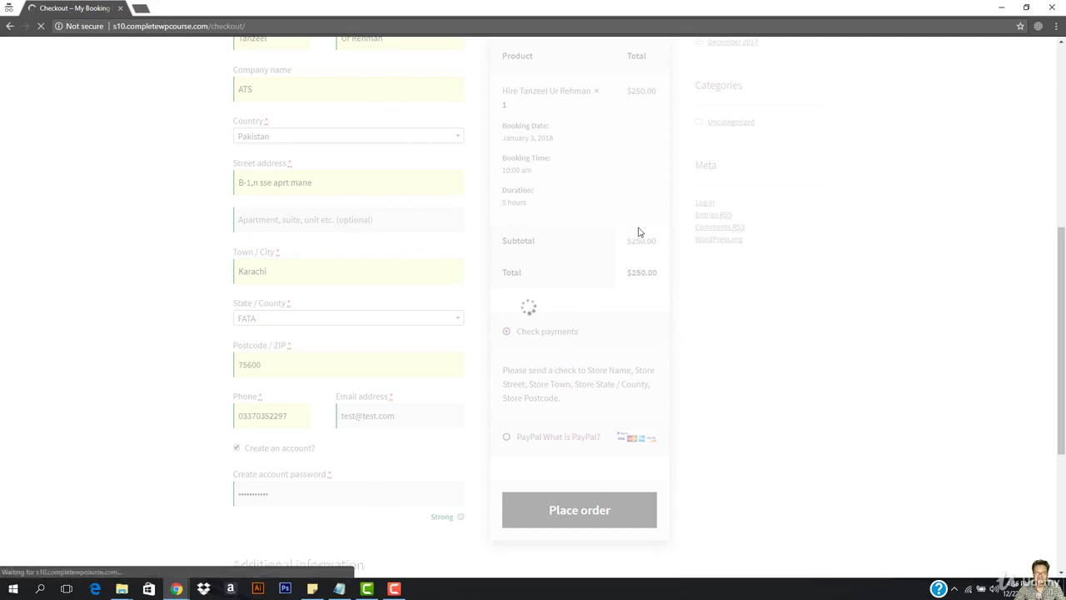
# Open My bookings and confirm booking 21 (order 22, January 3, 10:00 am–3:00 pm) is Unpaid.
pyautogui.scroll(-3, 350, 282)
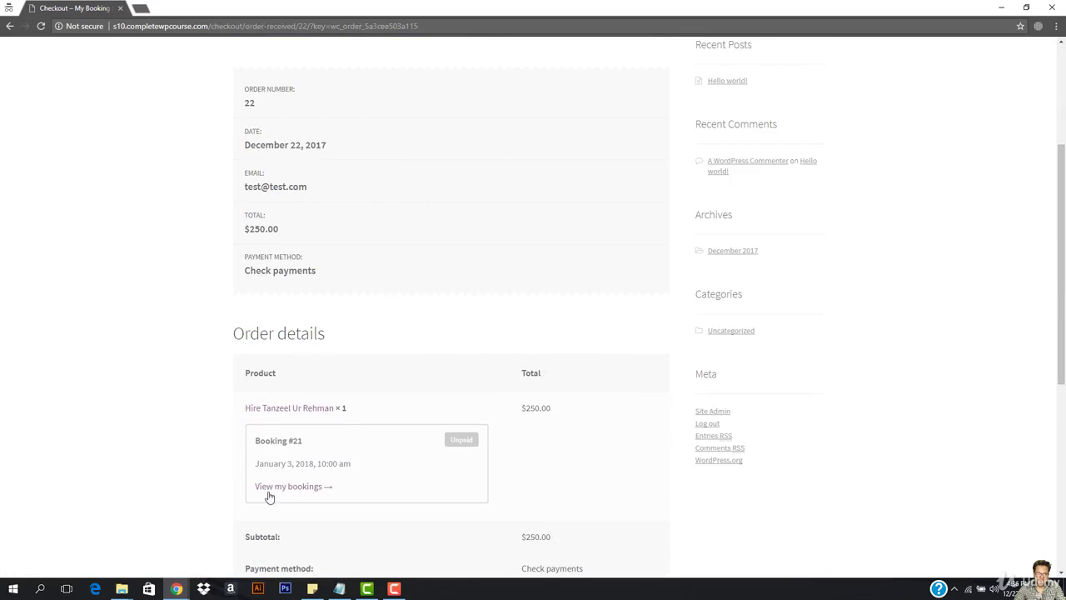
pyautogui.moveTo(254, 442); pyautogui.dragTo(374, 469)
pyautogui.click(333, 463)
pyautogui.click(473, 437)
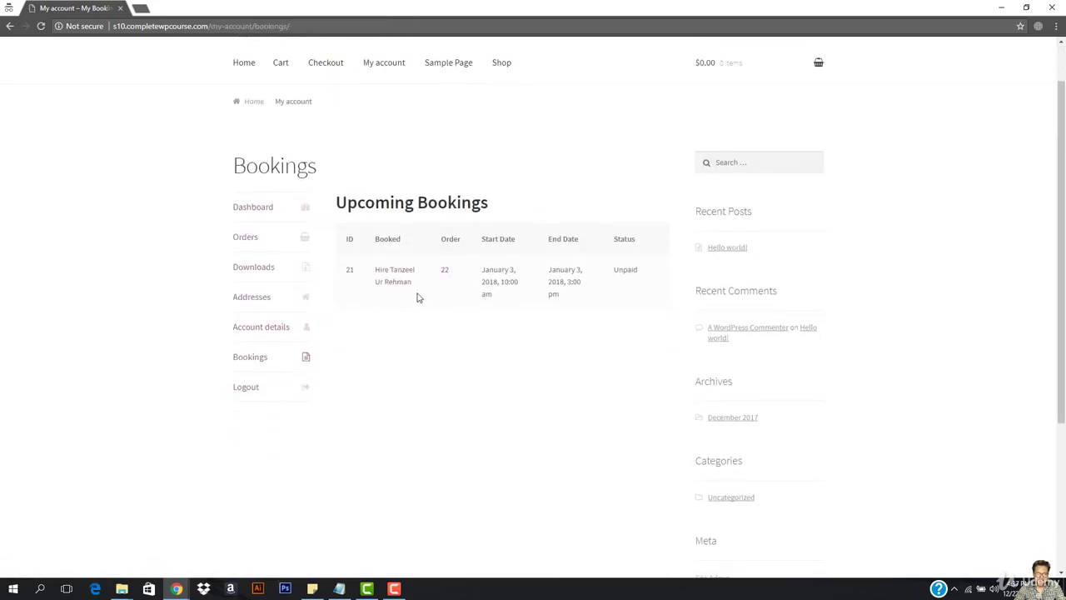
pyautogui.doubleClick(443, 237)
pyautogui.click(452, 282)
pyautogui.tripleClick(483, 241)
pyautogui.click(484, 286)
pyautogui.click(1002, 8)
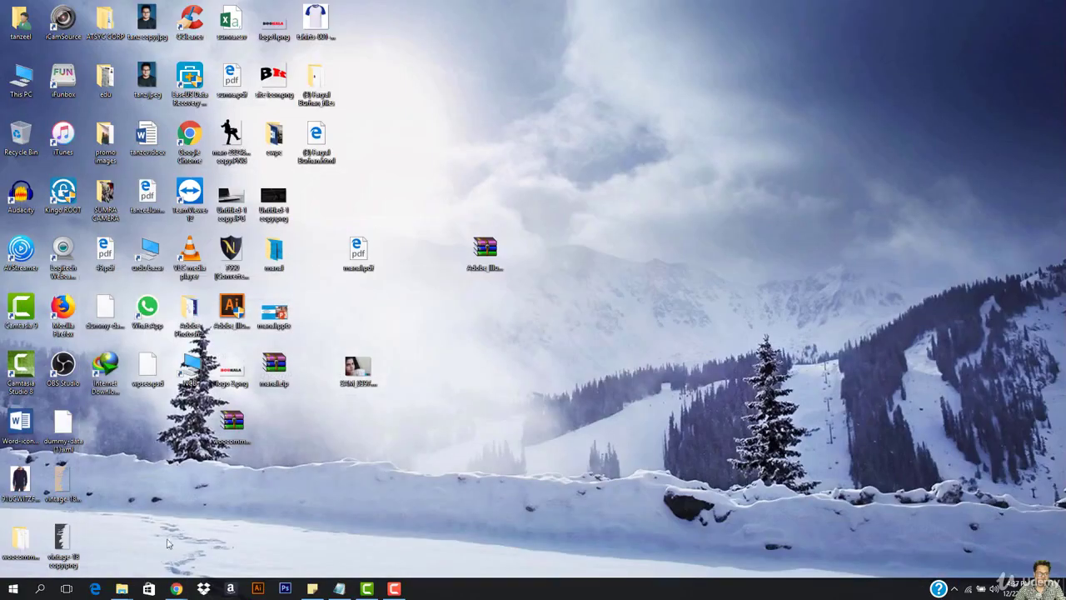
# Complete order #22 from the admin Orders list, then return to the customer's bookings window.
pyautogui.moveTo(177, 589)
pyautogui.click(134, 556)
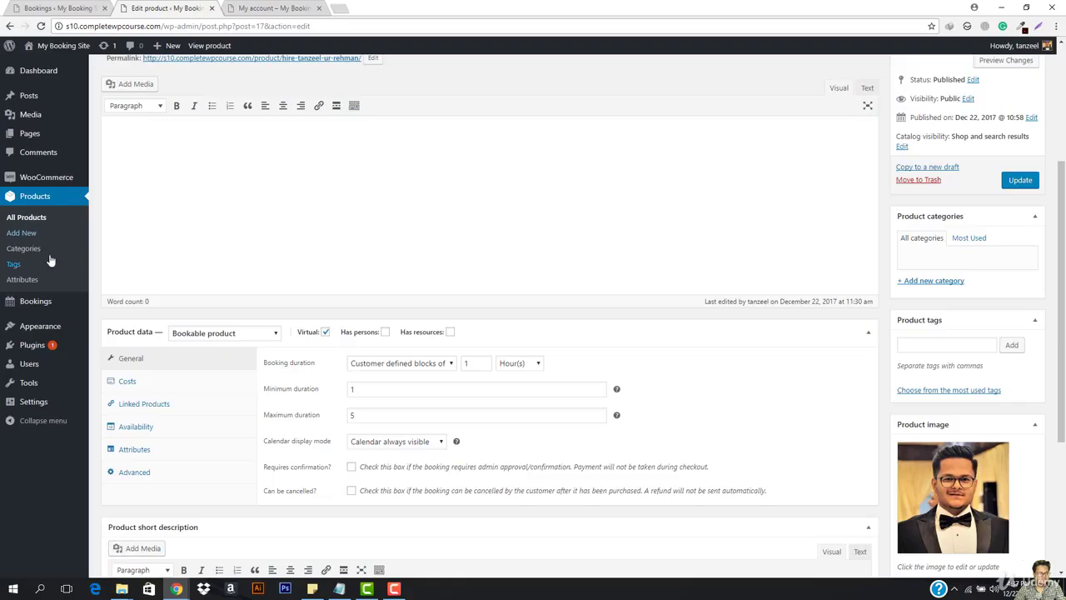
pyautogui.moveTo(47, 178)
pyautogui.click(107, 179)
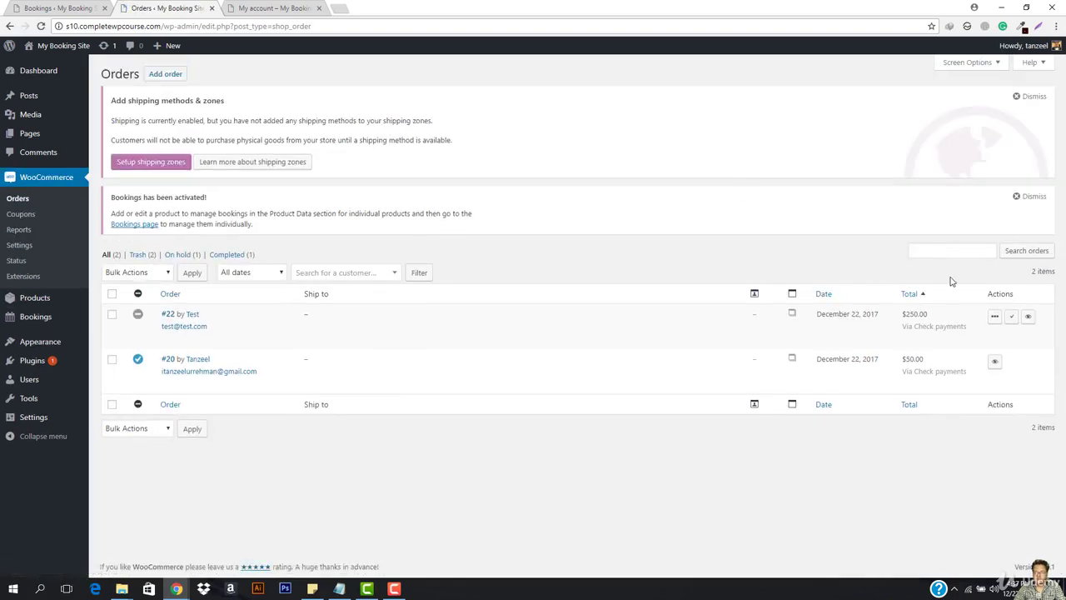
pyautogui.click(1012, 316)
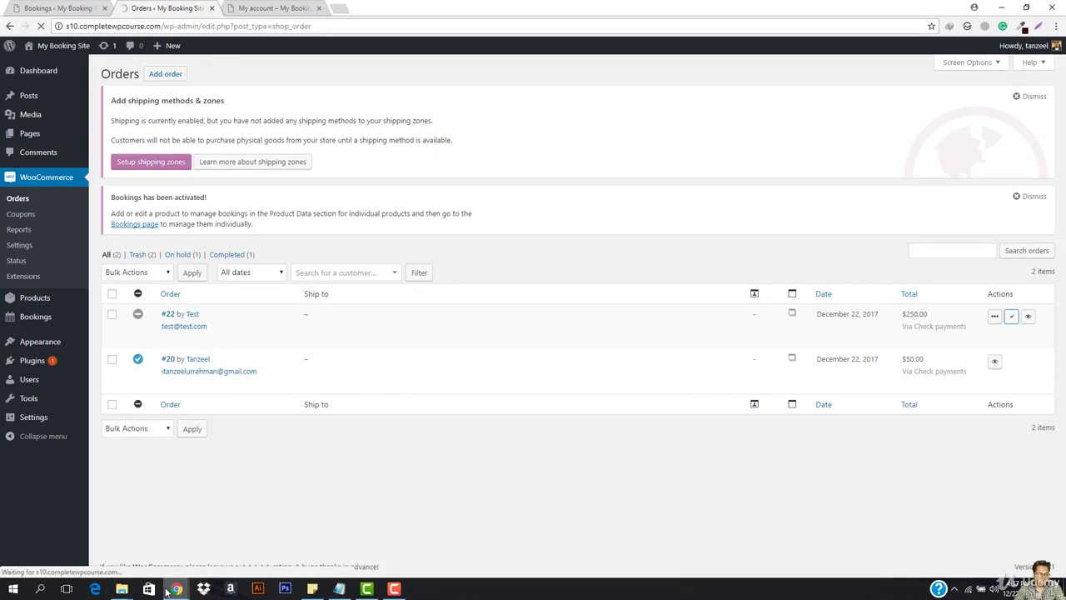
pyautogui.moveTo(175, 590)
pyautogui.click(214, 534)
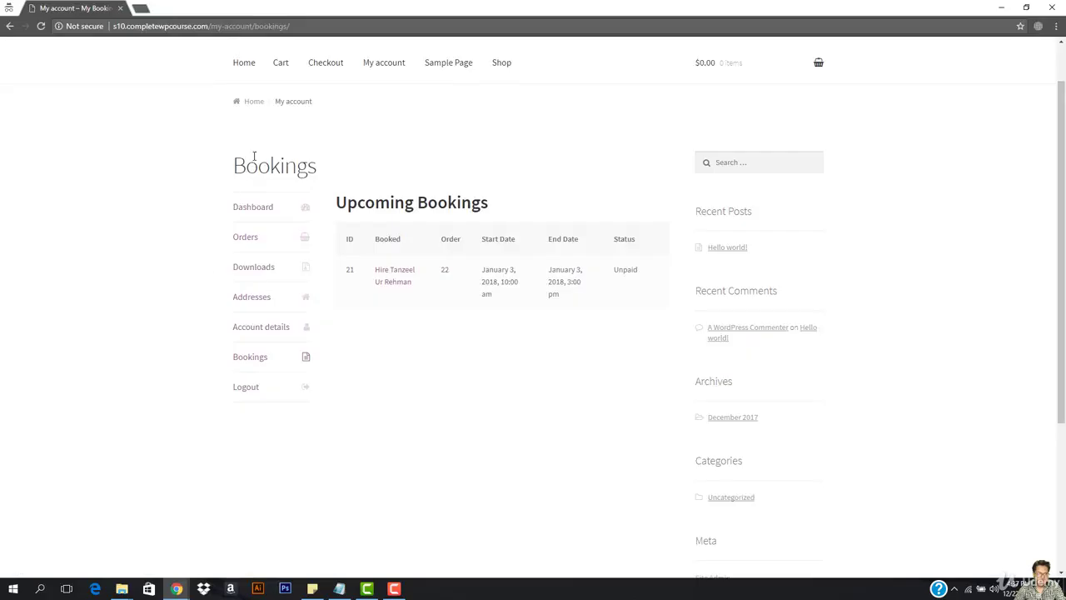
# Reload the bookings page to see booking 21 Paid, review order 22, and launch Microsoft Edge.
pyautogui.click(291, 26)
pyautogui.press('Return')
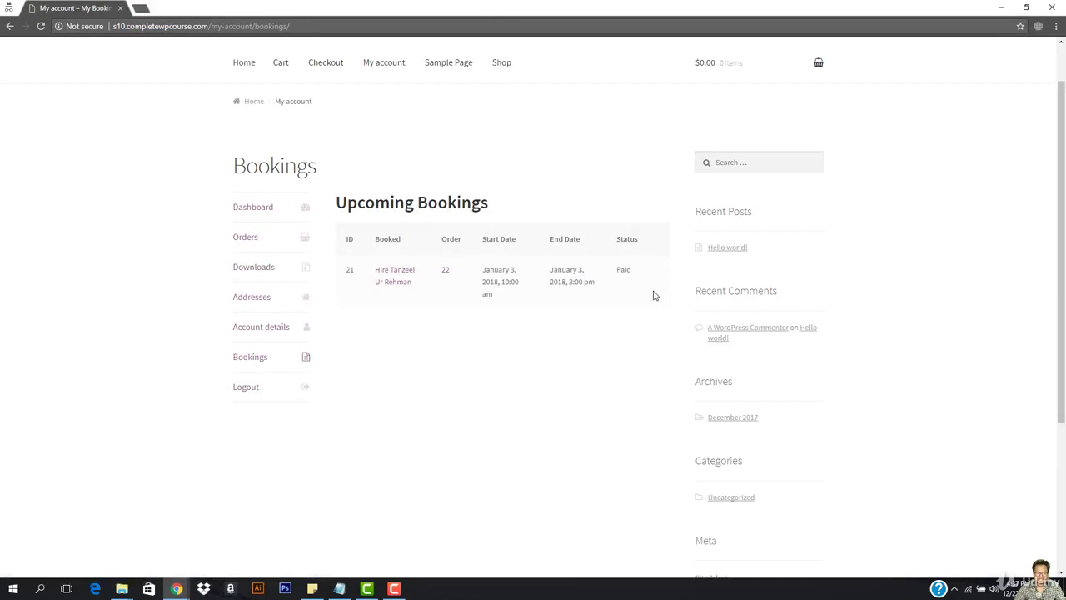
pyautogui.click(445, 272)
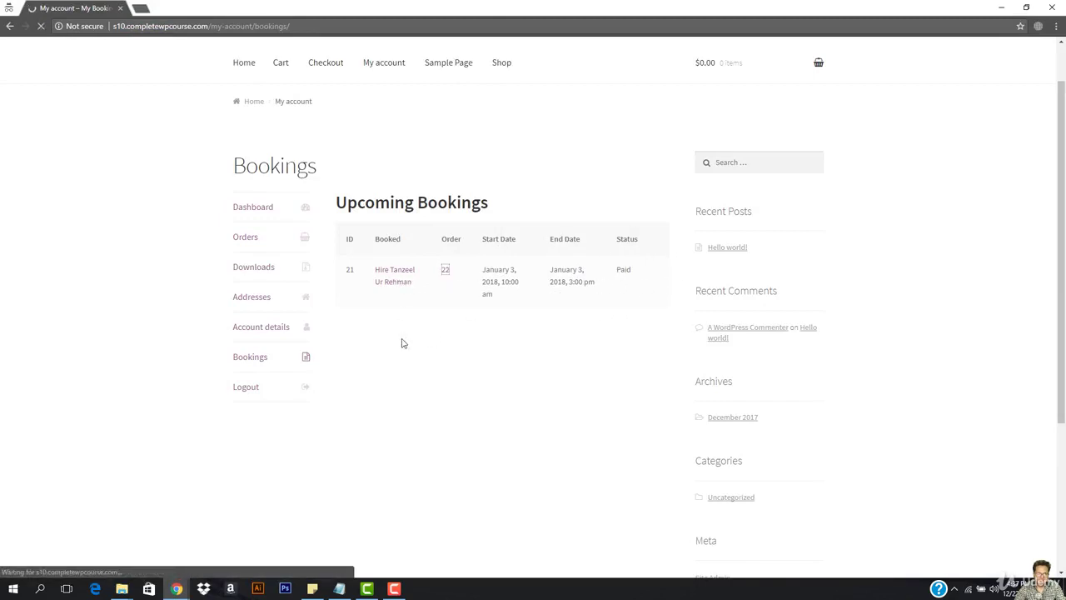
pyautogui.scroll(-2, 447, 341)
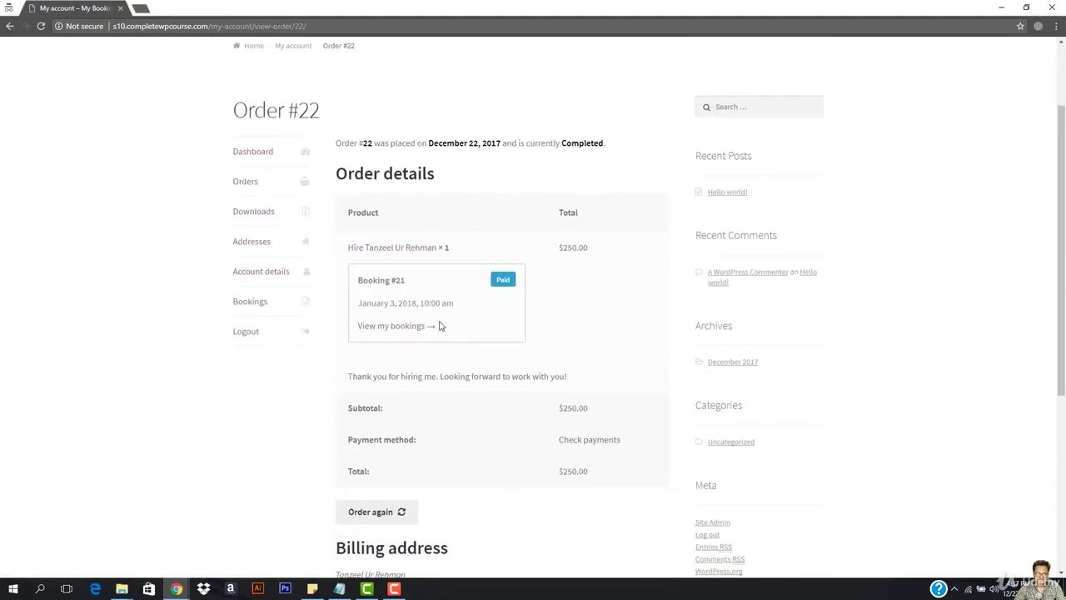
pyautogui.click(394, 326)
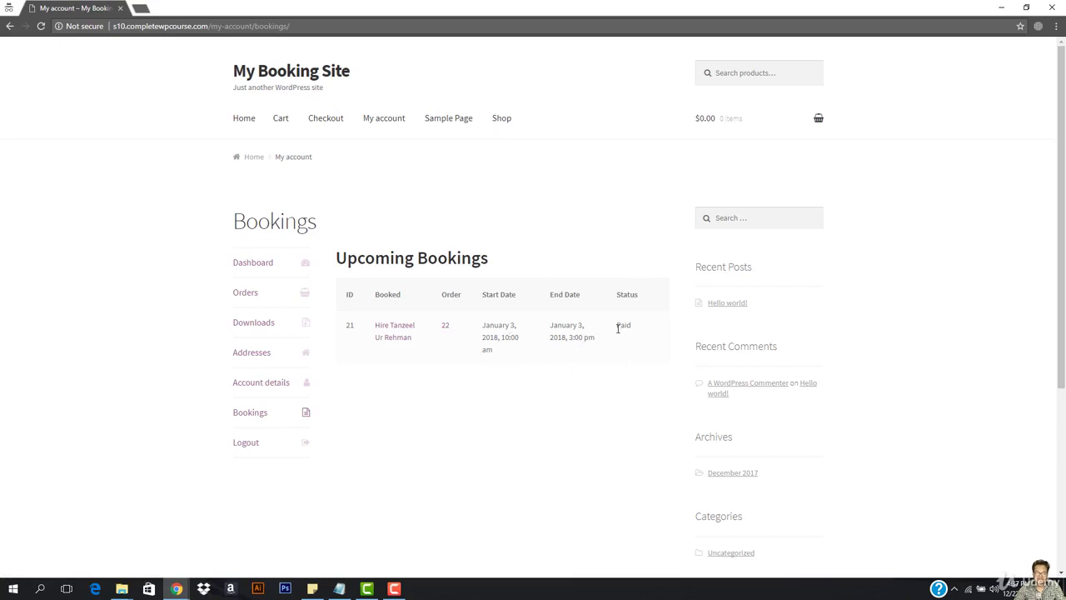
pyautogui.click(95, 588)
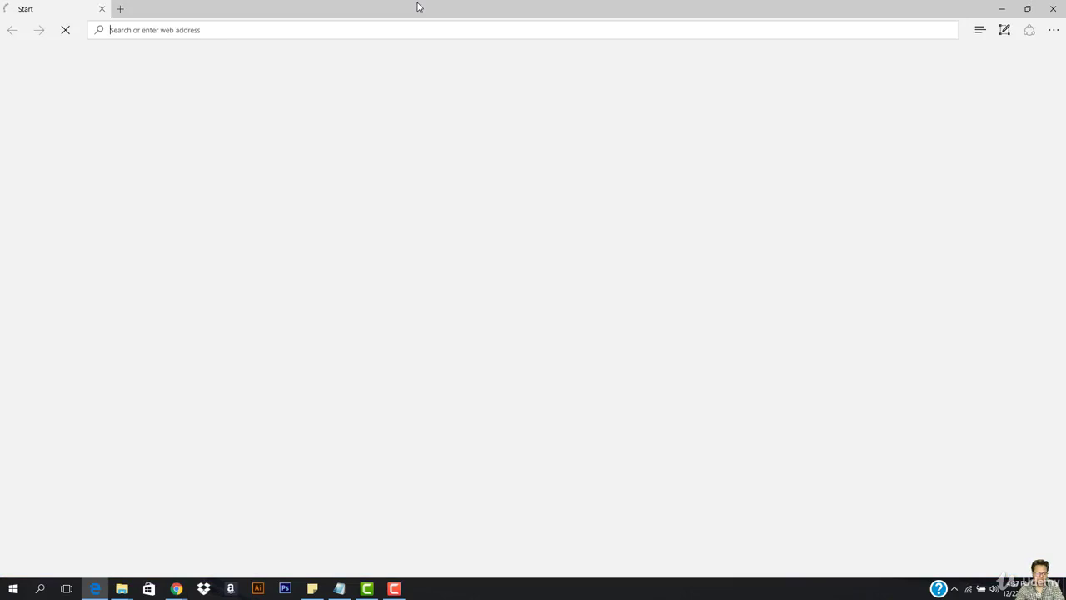
# Load s10.completewpcourse.com in Edge and open its Shop page.
pyautogui.write('s10.c')
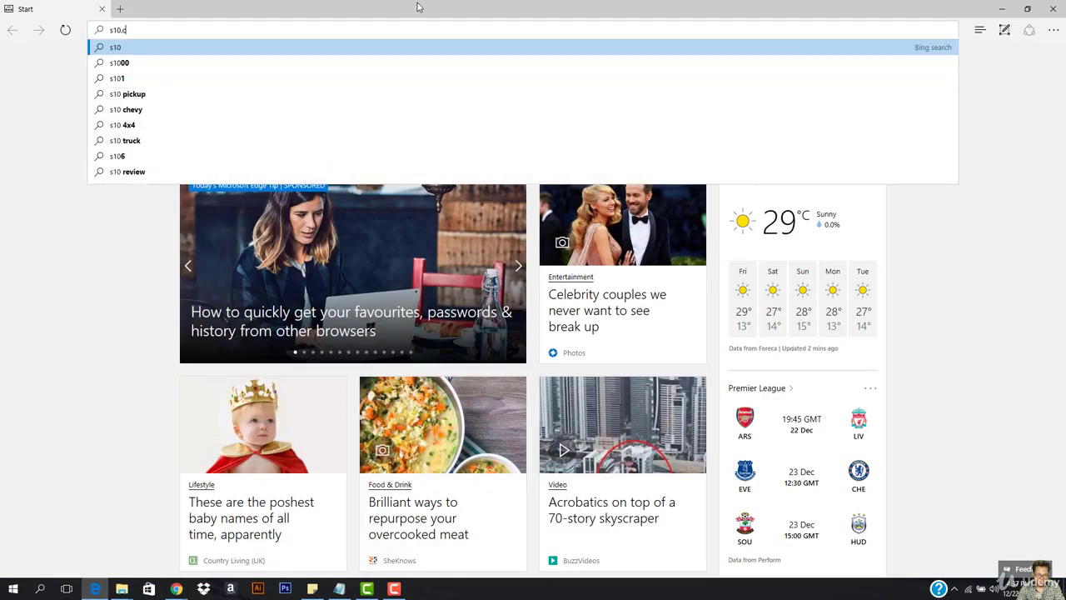
pyautogui.write('ompletewpco')
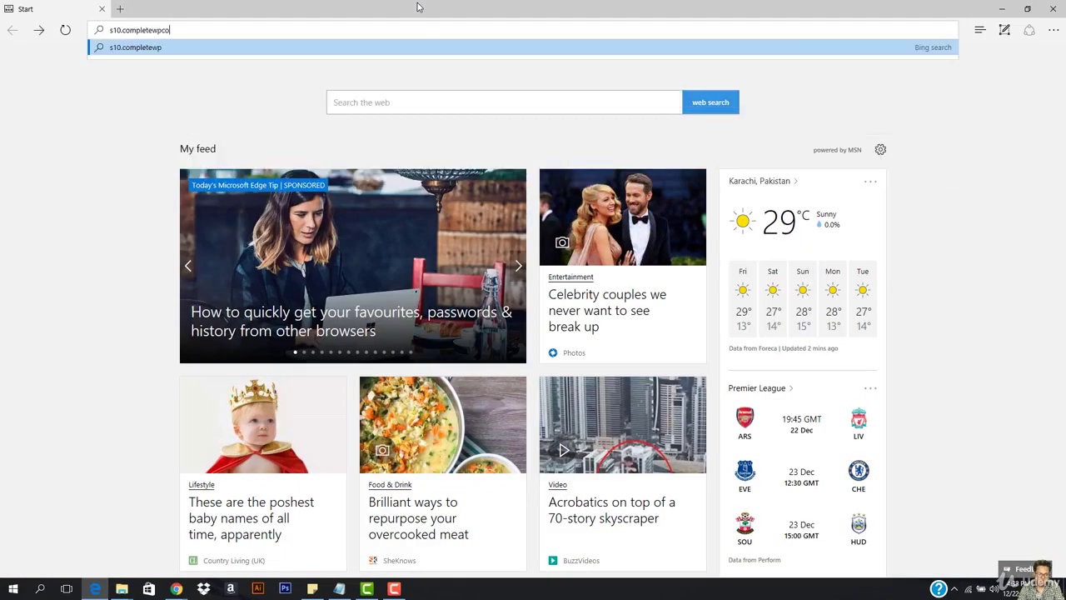
pyautogui.write('urse.com')
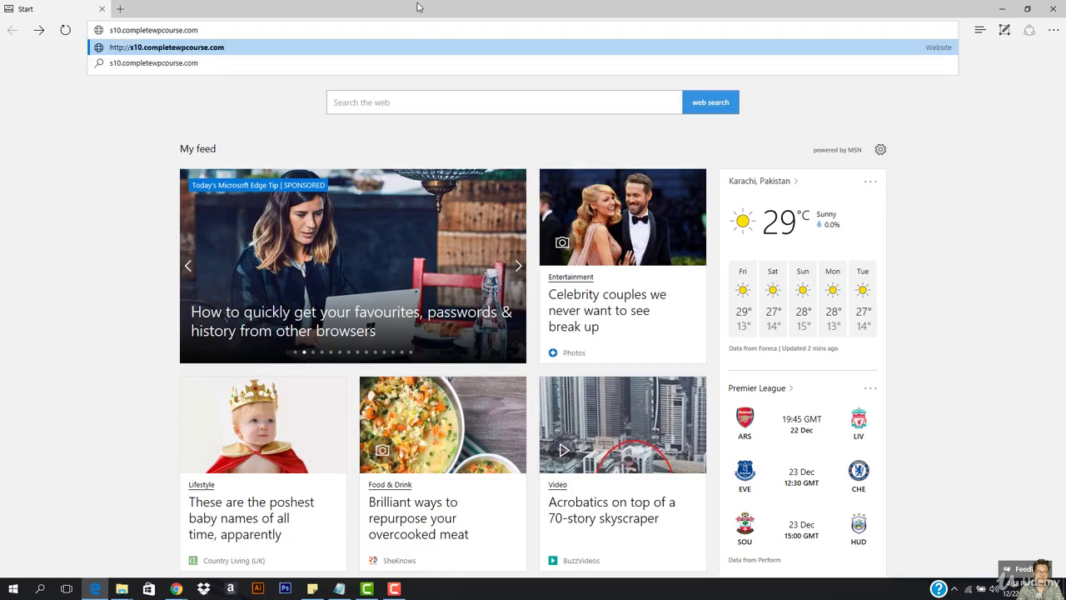
pyautogui.press('Return')
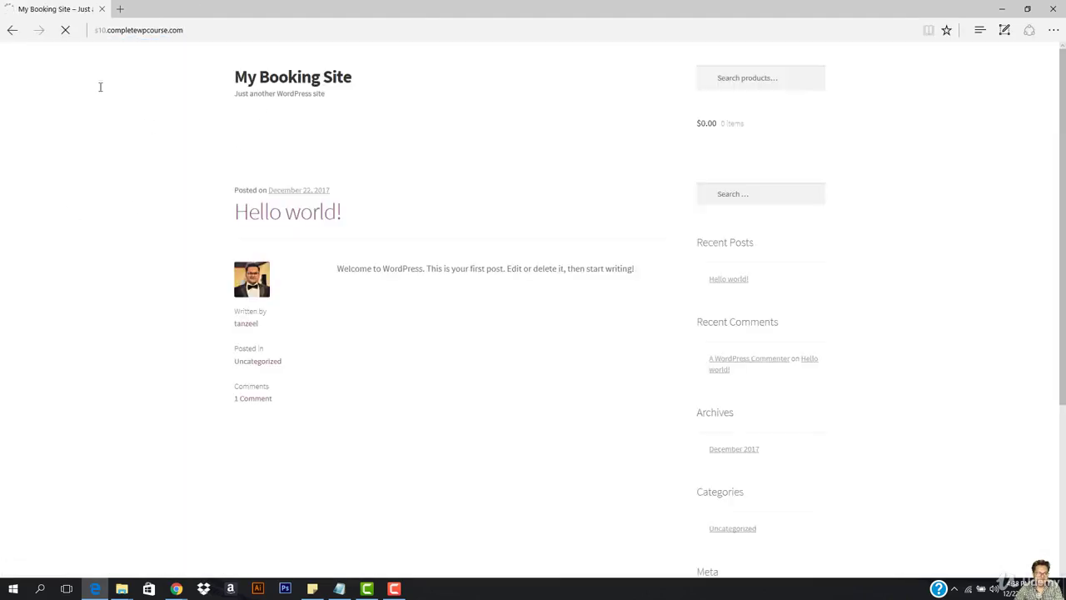
pyautogui.click(499, 131)
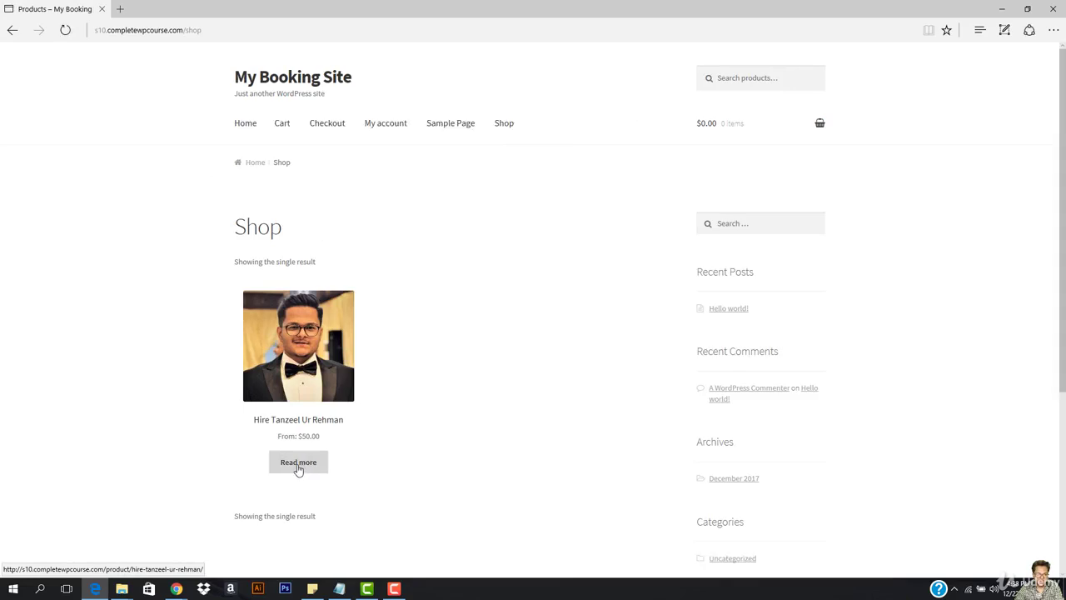
# Open the hire product and set up a 5-hour booking on January 3, 2018 at 3:00 pm.
pyautogui.click(298, 464)
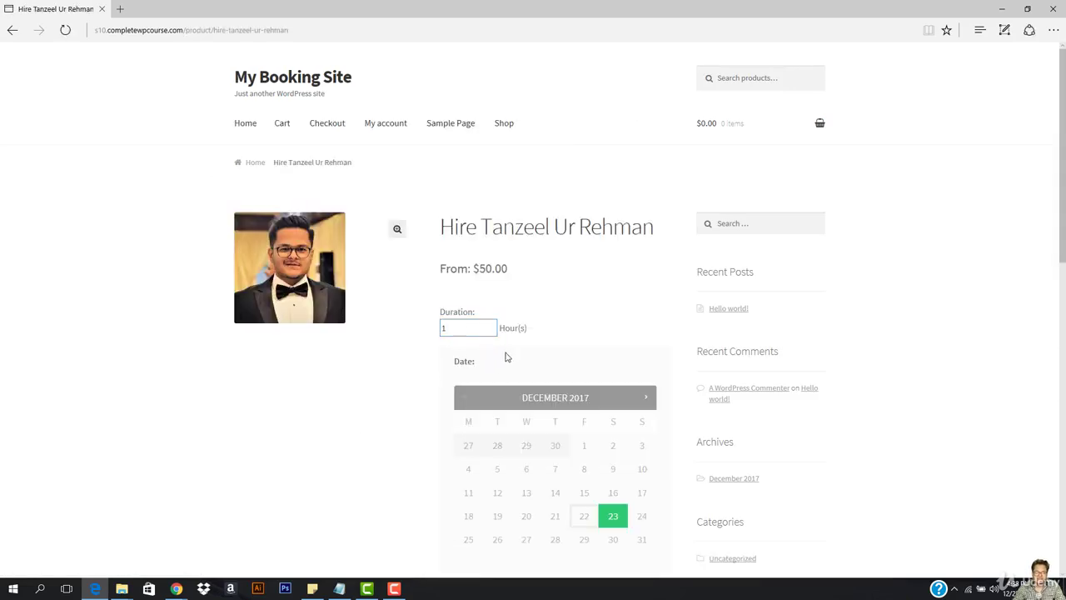
pyautogui.scroll(-1, 505, 356)
pyautogui.click(646, 317)
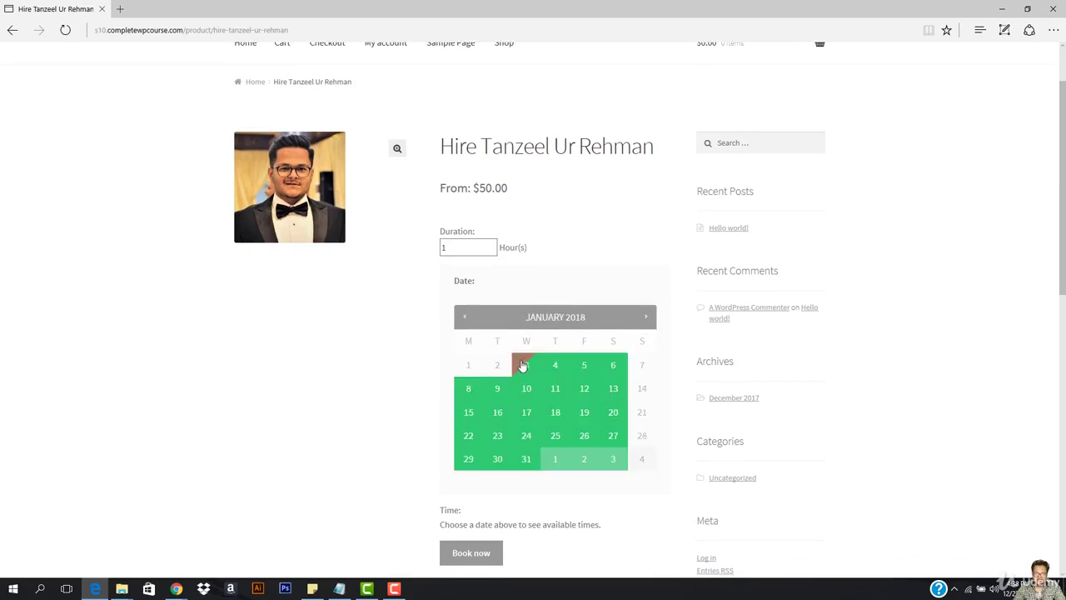
pyautogui.click(524, 364)
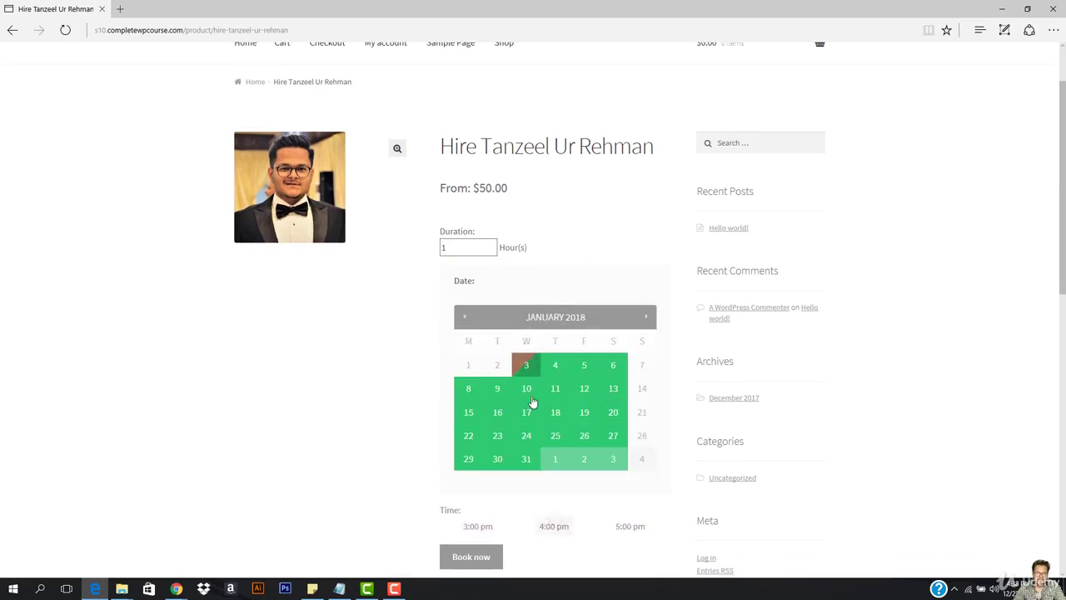
pyautogui.scroll(-1, 514, 412)
pyautogui.click(483, 451)
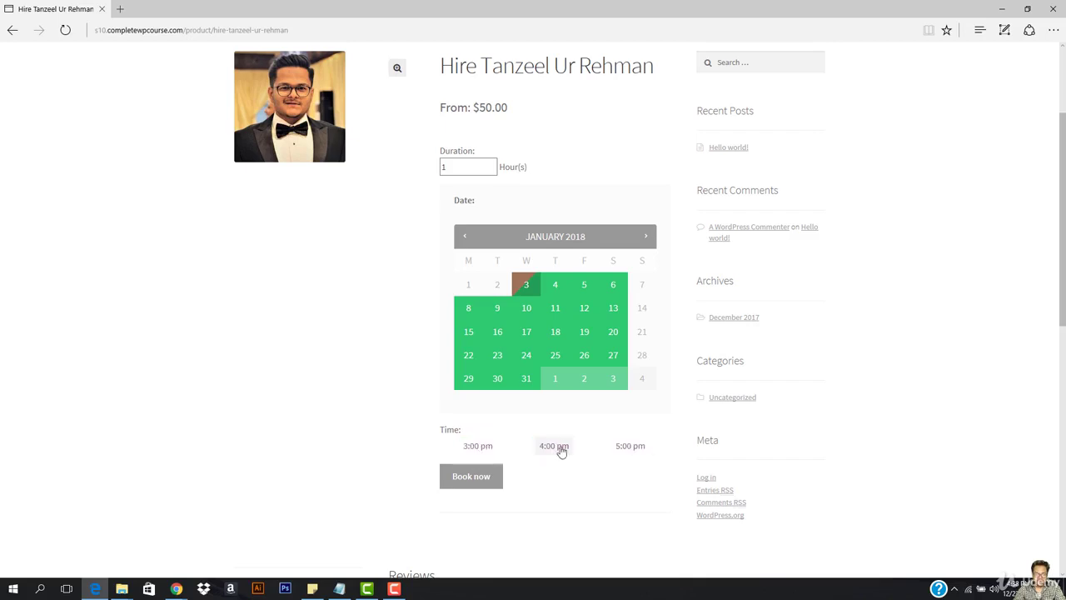
pyautogui.click(484, 163)
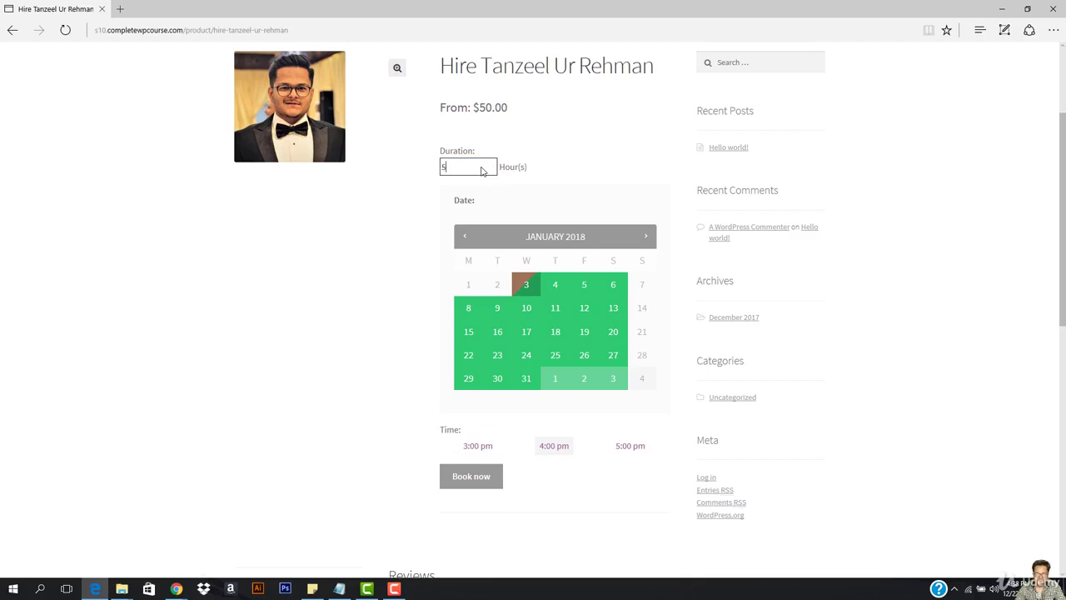
pyautogui.click(477, 446)
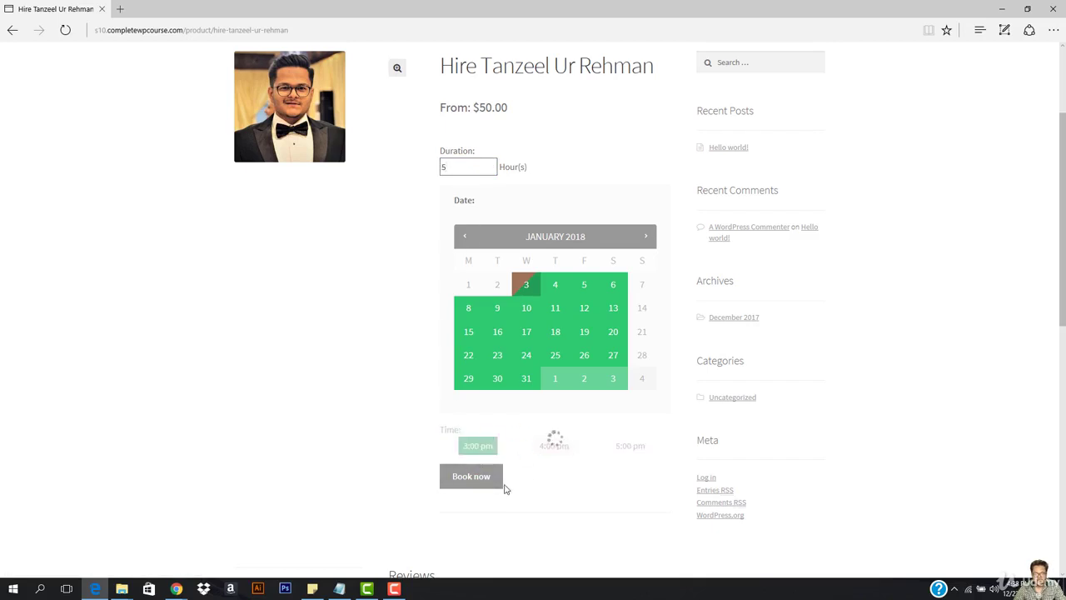
pyautogui.click(481, 449)
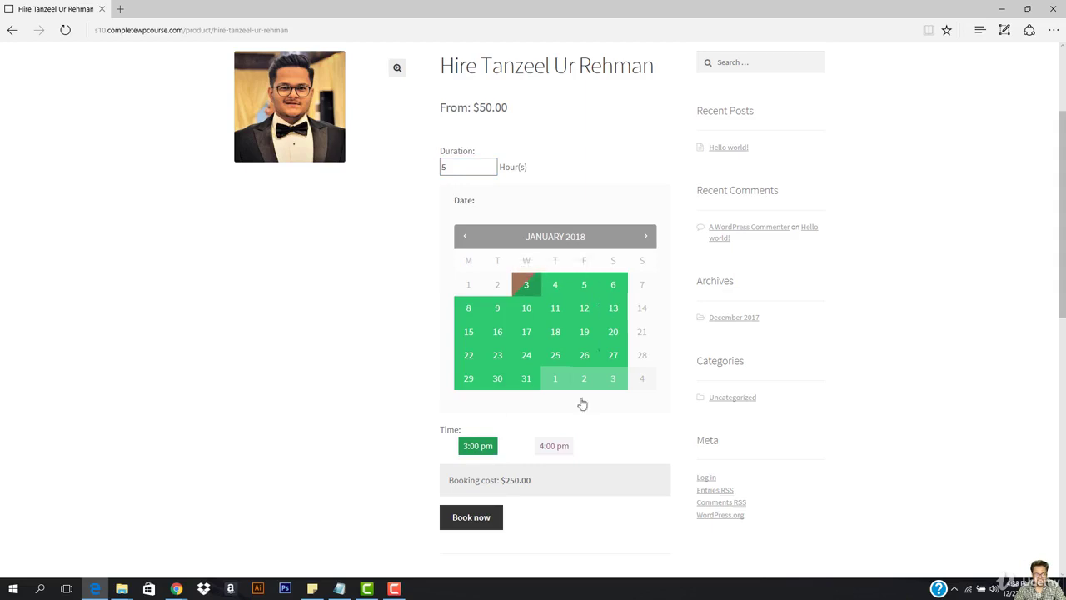
# Add the $250.00 booking to the cart and view the cart.
pyautogui.click(472, 522)
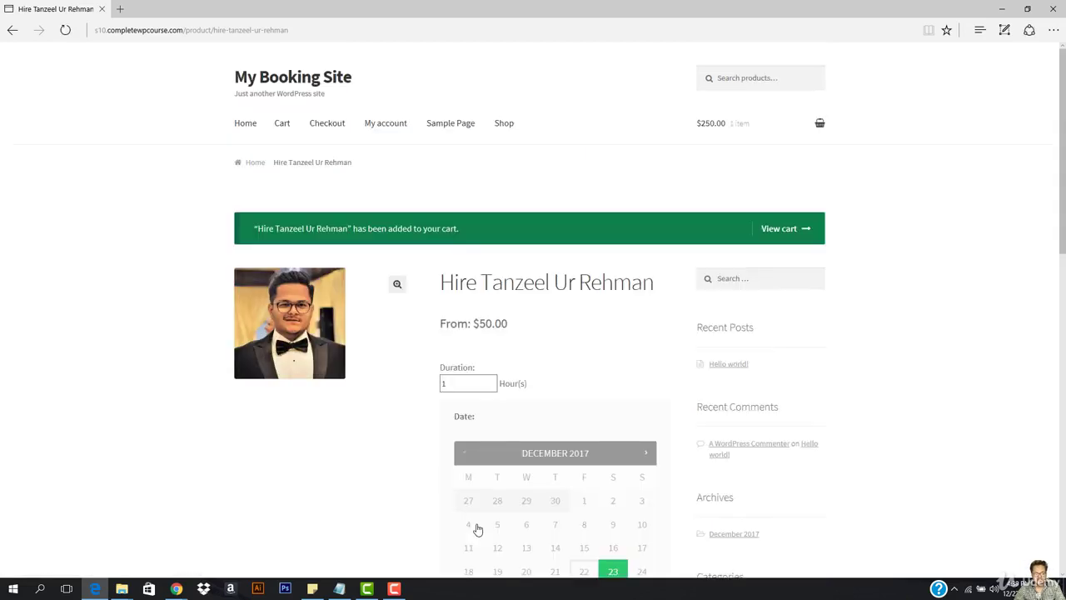
pyautogui.scroll(-1, 666, 291)
pyautogui.click(780, 150)
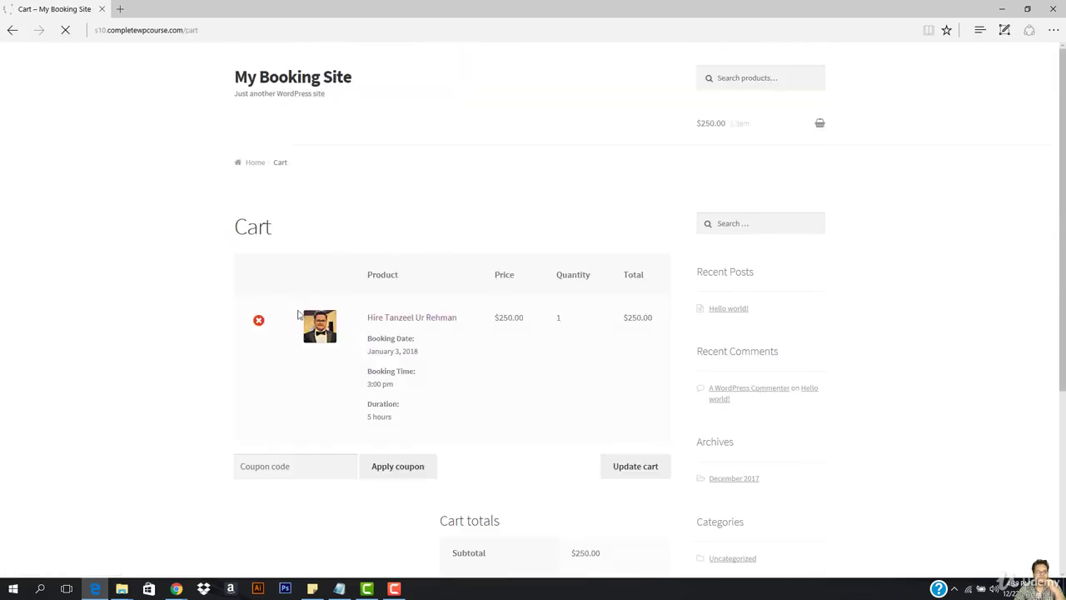
# Go to checkout and fill the first and last name from saved autofill entries.
pyautogui.scroll(-3, 619, 478)
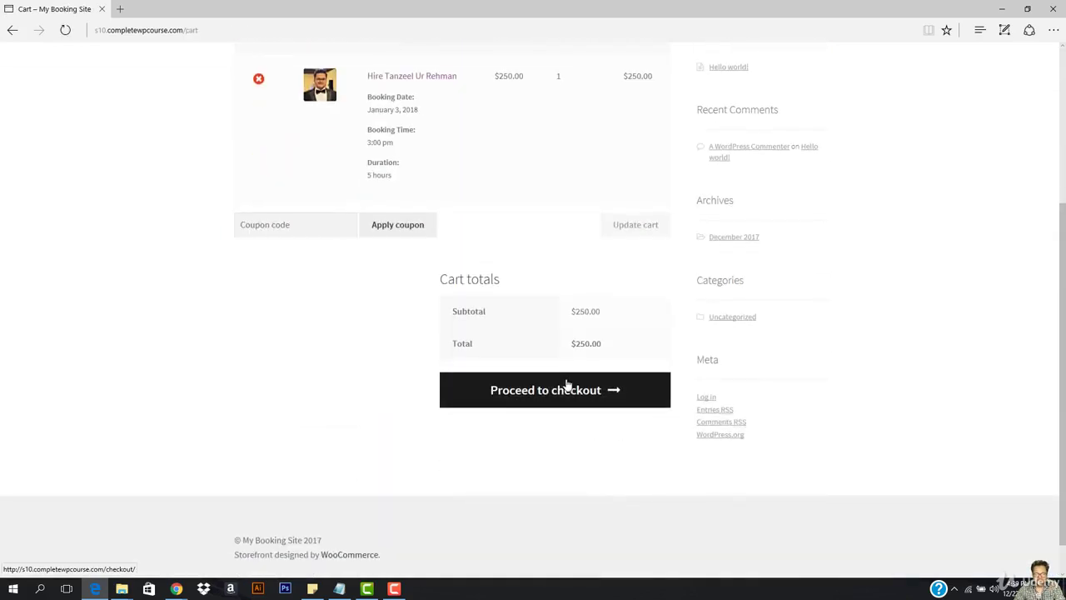
pyautogui.click(552, 386)
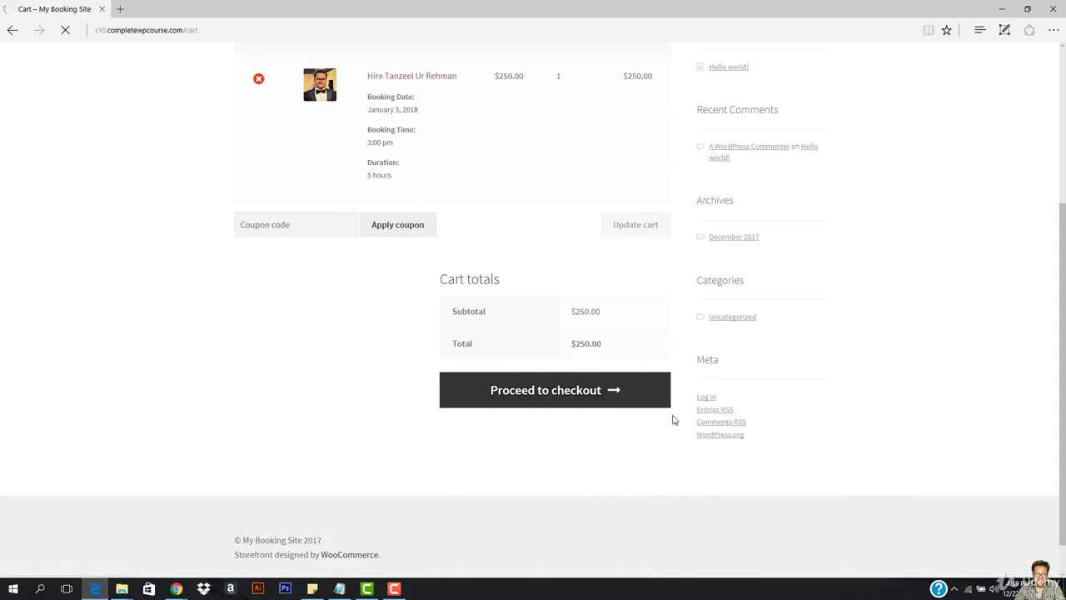
pyautogui.click(262, 420)
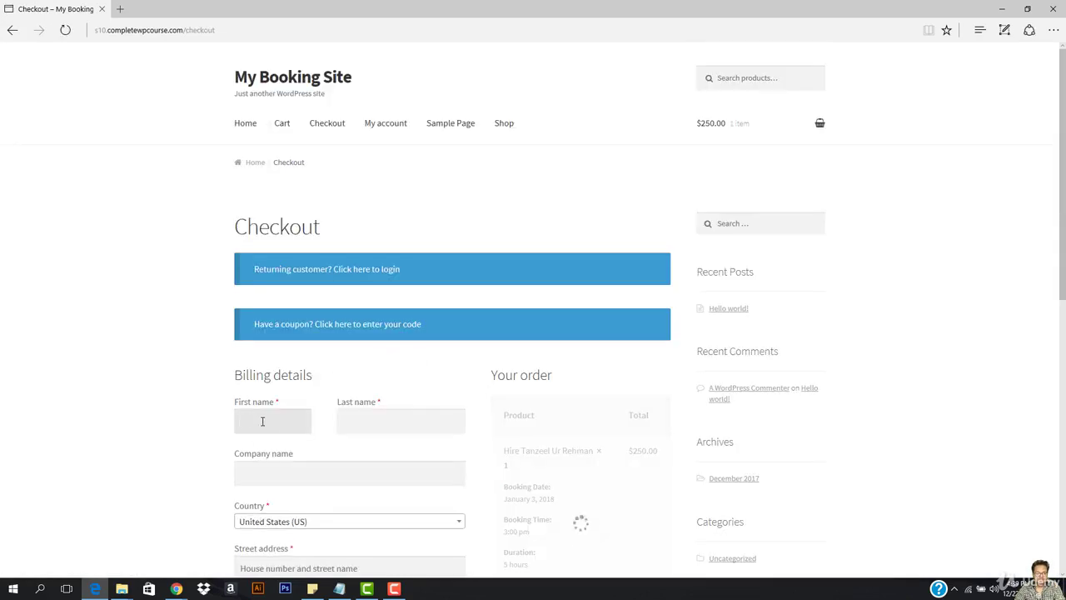
pyautogui.click(269, 420)
pyautogui.click(273, 445)
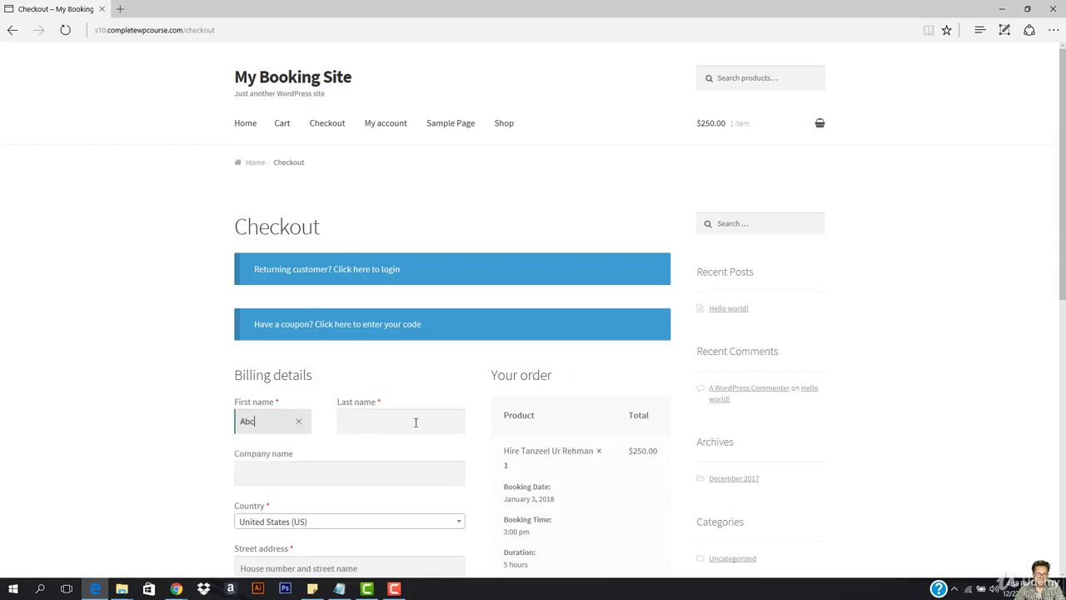
pyautogui.click(416, 422)
pyautogui.click(398, 448)
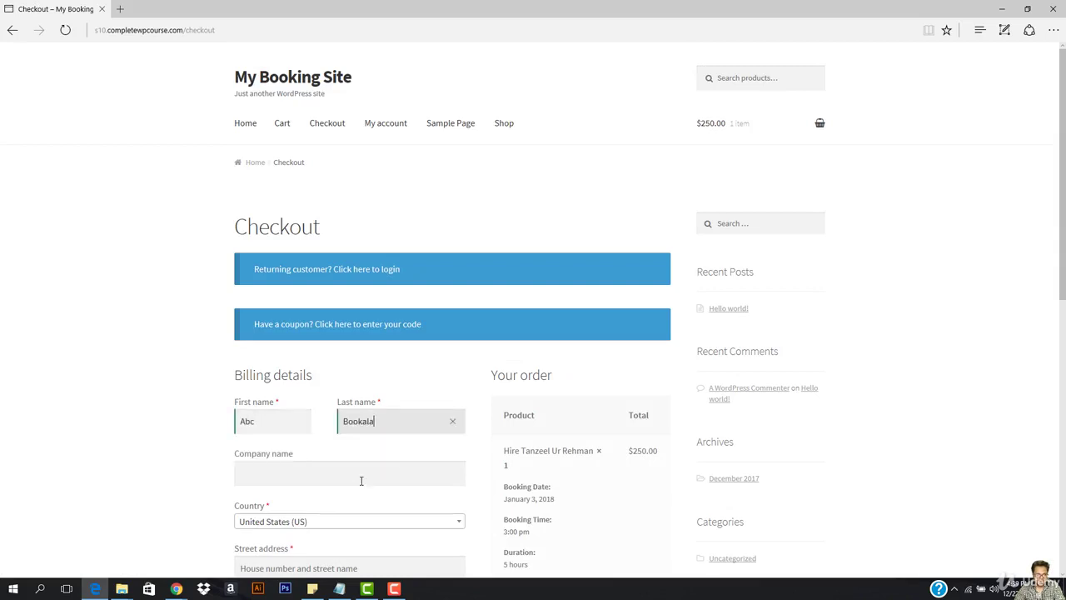
pyautogui.click(364, 476)
# Fill the billing street address and town/city from saved autofill entries.
pyautogui.scroll(-4, 366, 439)
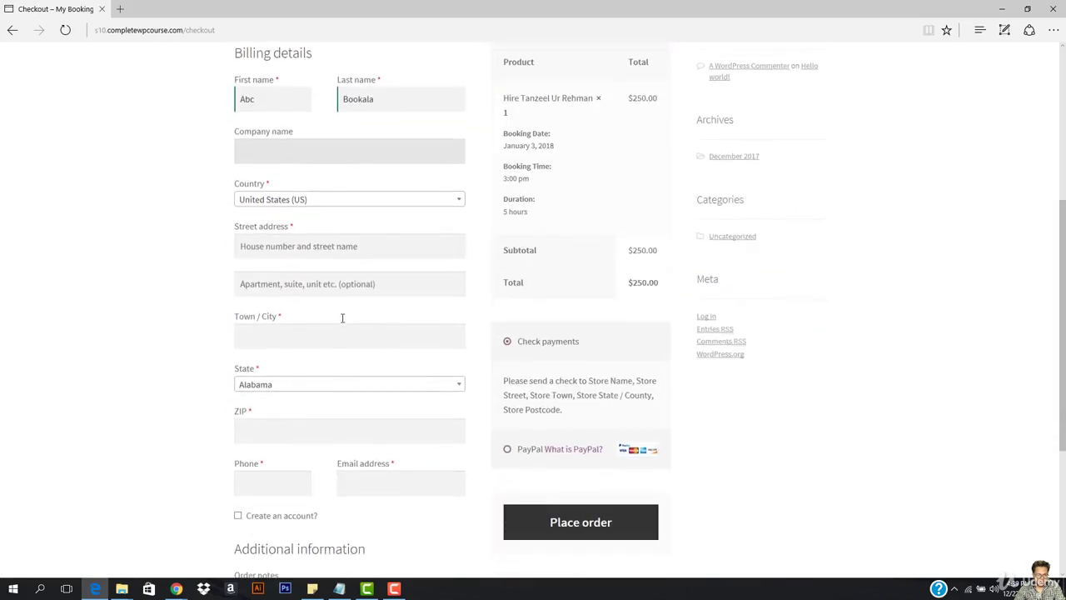
pyautogui.click(356, 249)
pyautogui.click(345, 251)
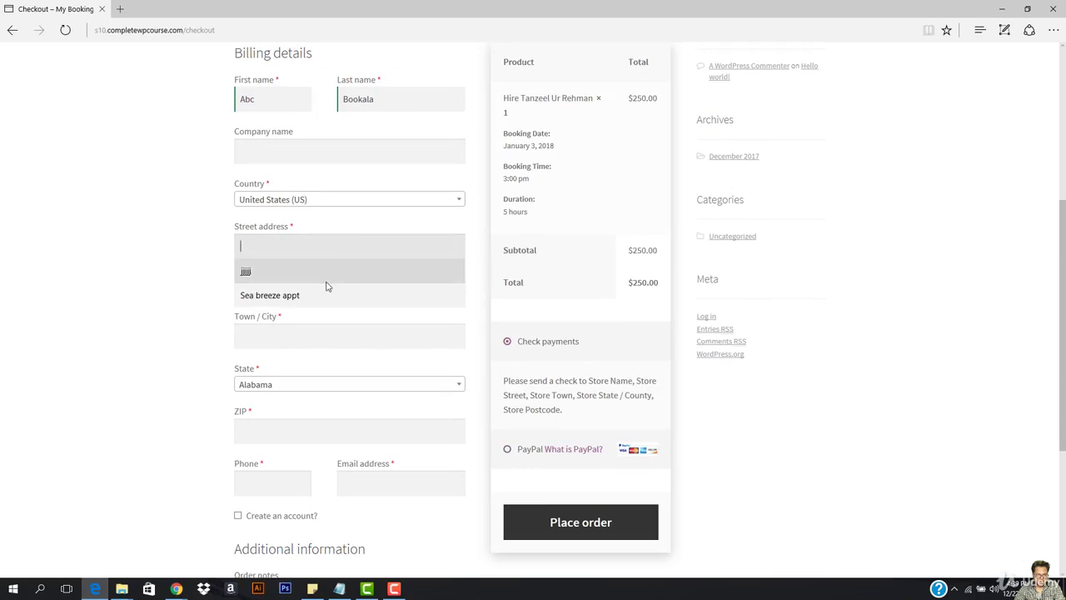
pyautogui.click(328, 278)
pyautogui.click(315, 334)
pyautogui.click(317, 338)
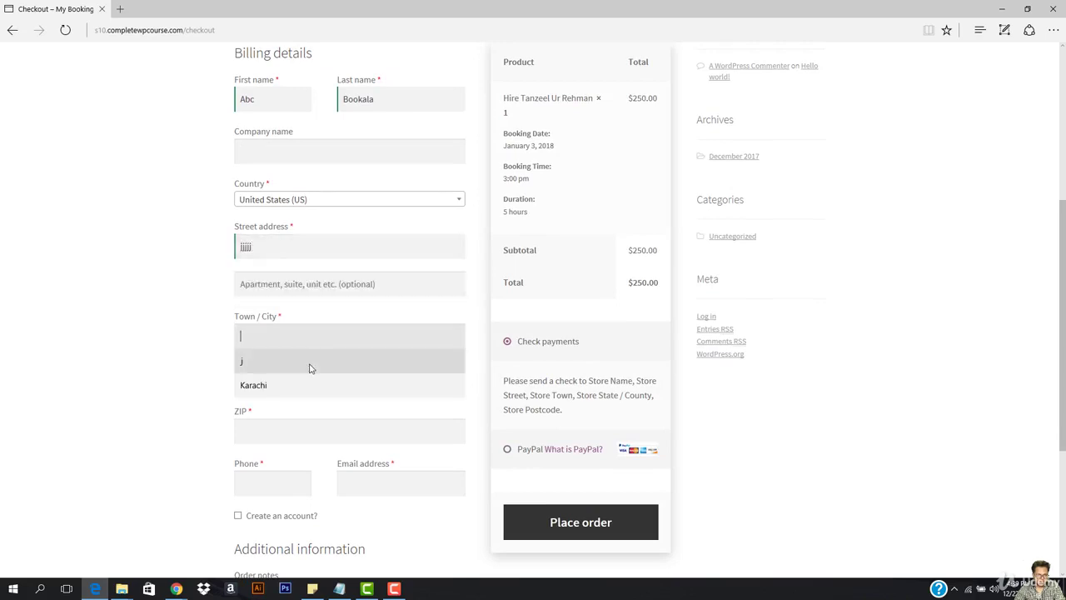
pyautogui.click(310, 366)
# Fill the ZIP code 75600 and the phone number from saved entries.
pyautogui.click(290, 437)
pyautogui.click(296, 434)
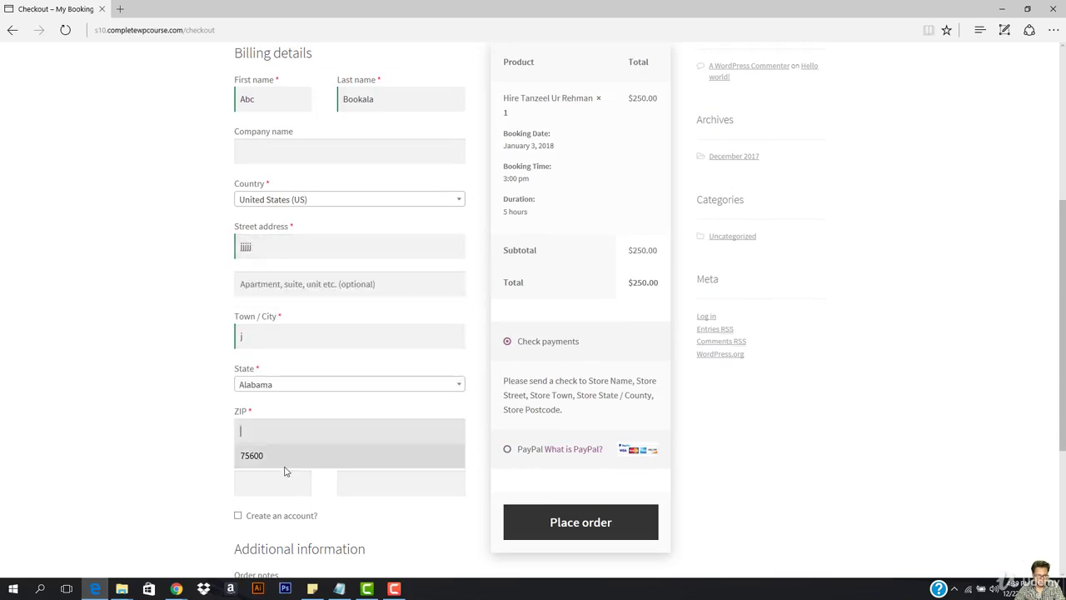
pyautogui.click(250, 452)
pyautogui.click(269, 483)
pyautogui.click(286, 488)
pyautogui.click(288, 515)
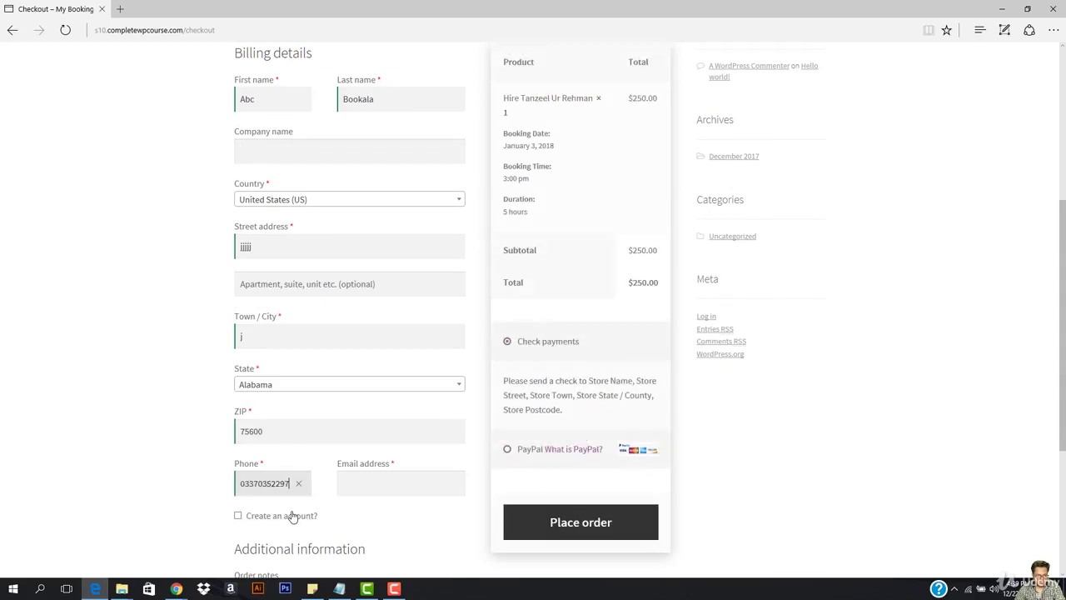
# Enter the email, tick Create an account with a new password, and place the order.
pyautogui.click(382, 483)
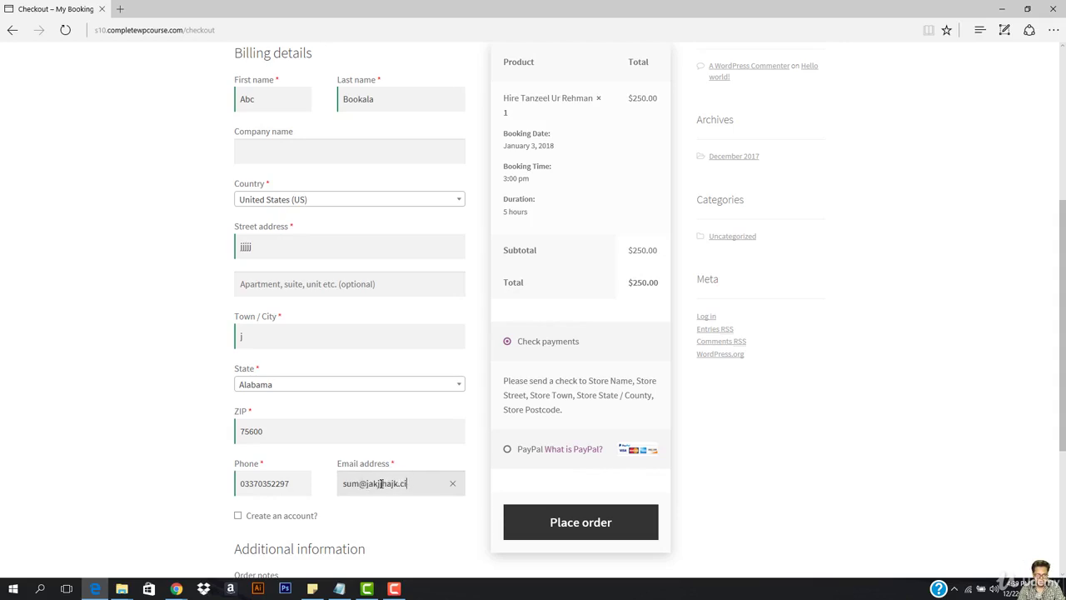
pyautogui.click(293, 516)
pyautogui.scroll(-2, 293, 500)
pyautogui.click(294, 401)
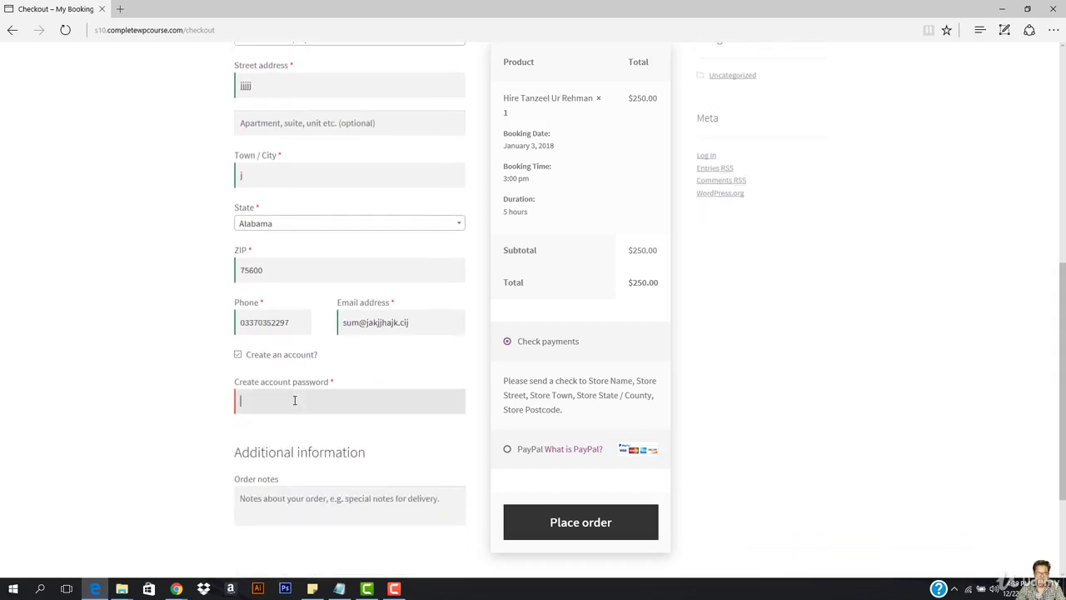
pyautogui.write('jjjjj')
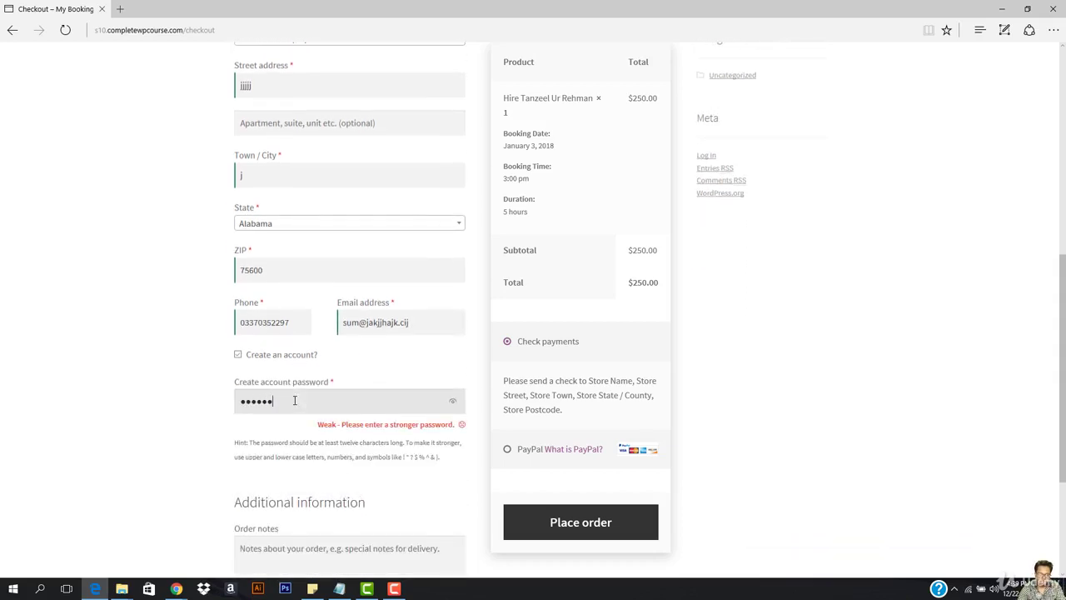
pyautogui.write('jjjjjj')
pyautogui.press('Return')
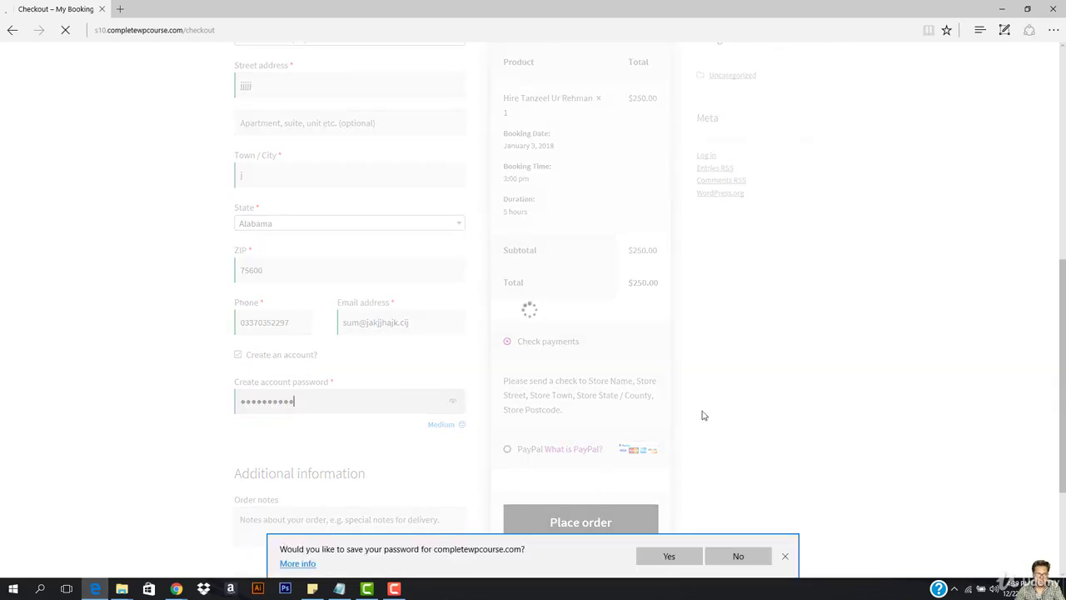
# Dismiss the save-password bar and view booking 23: January 3, 2018, 3:00–8:00 pm, Unpaid.
pyautogui.click(787, 557)
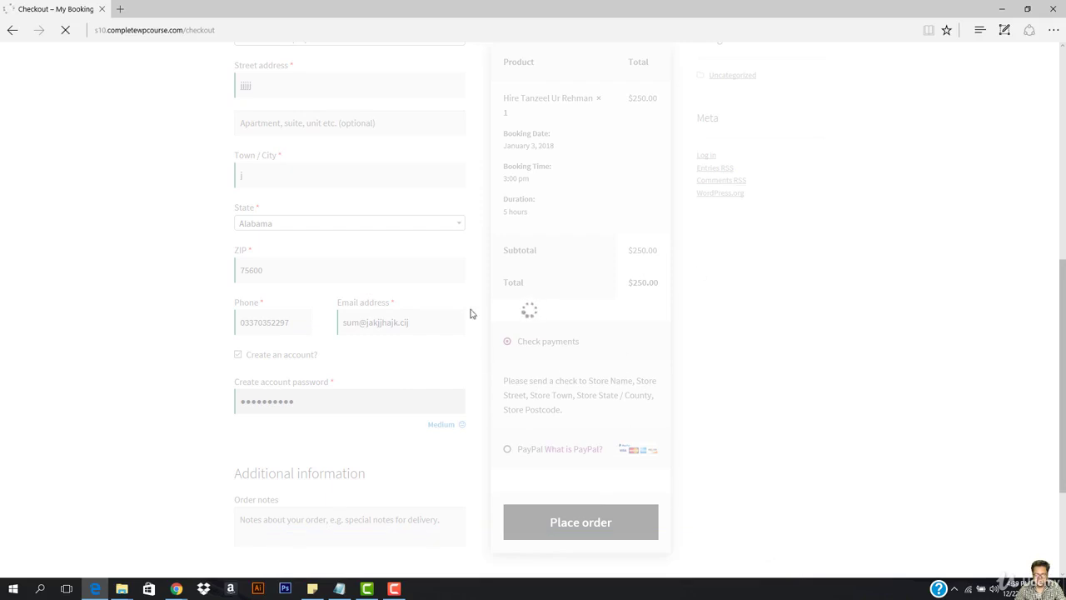
pyautogui.scroll(-4, 308, 359)
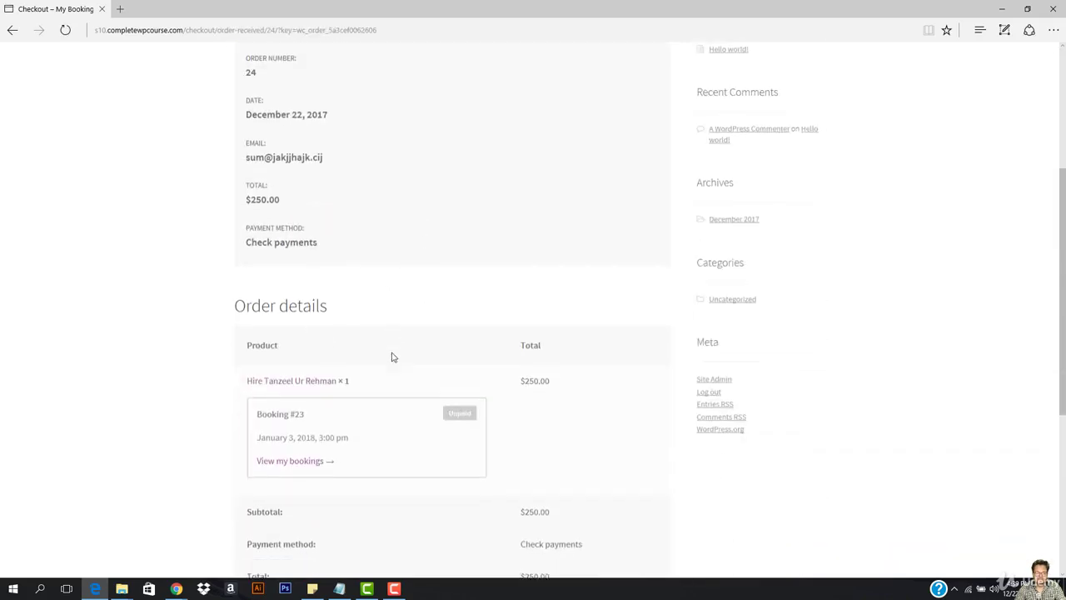
pyautogui.click(305, 399)
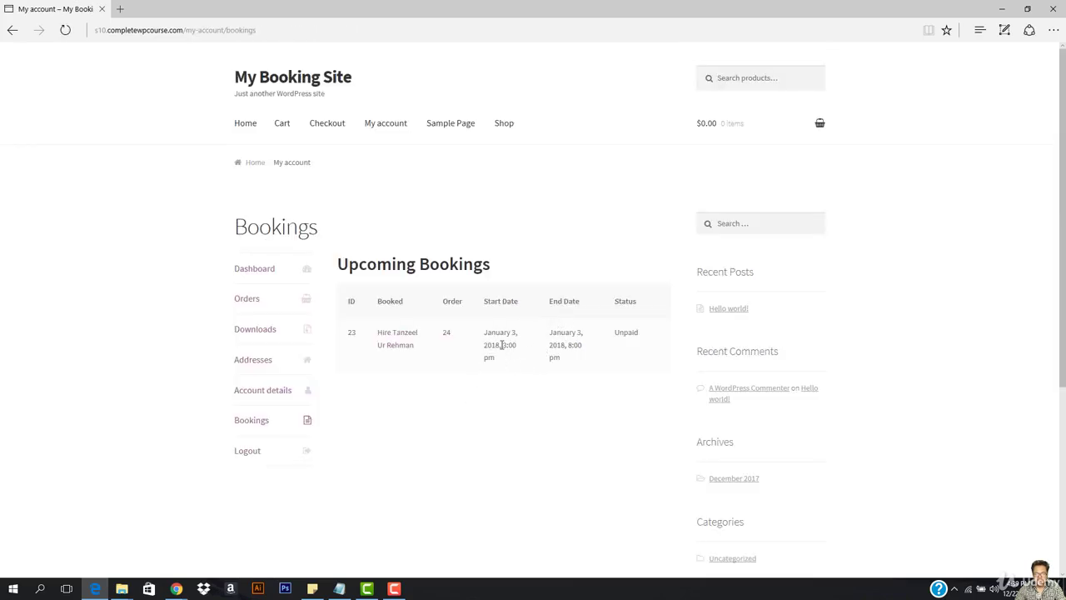
pyautogui.click(511, 379)
pyautogui.moveTo(549, 345); pyautogui.dragTo(584, 347)
pyautogui.click(584, 350)
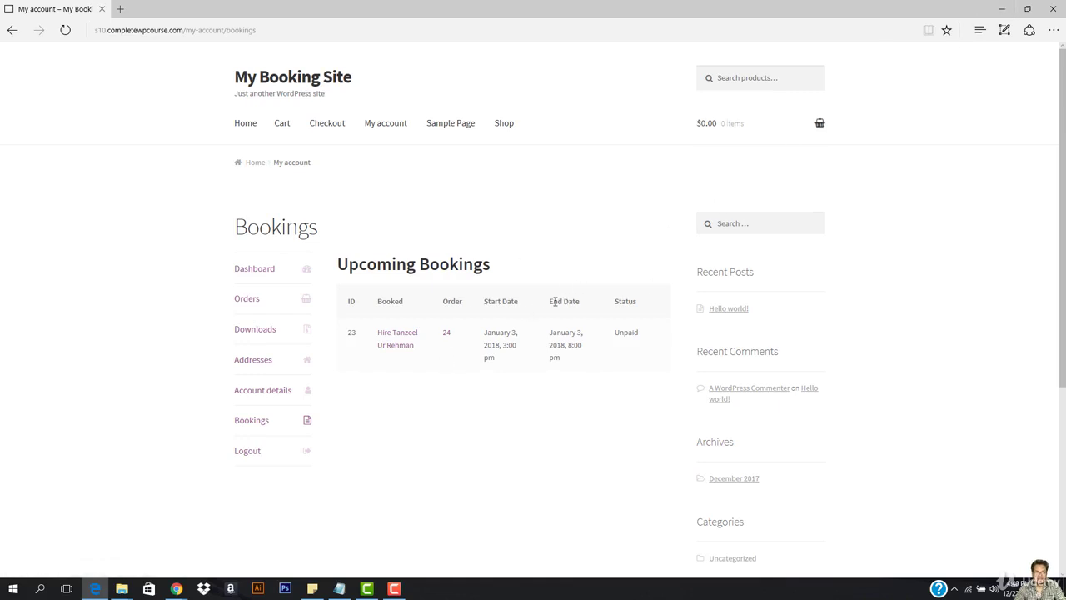
pyautogui.click(1004, 5)
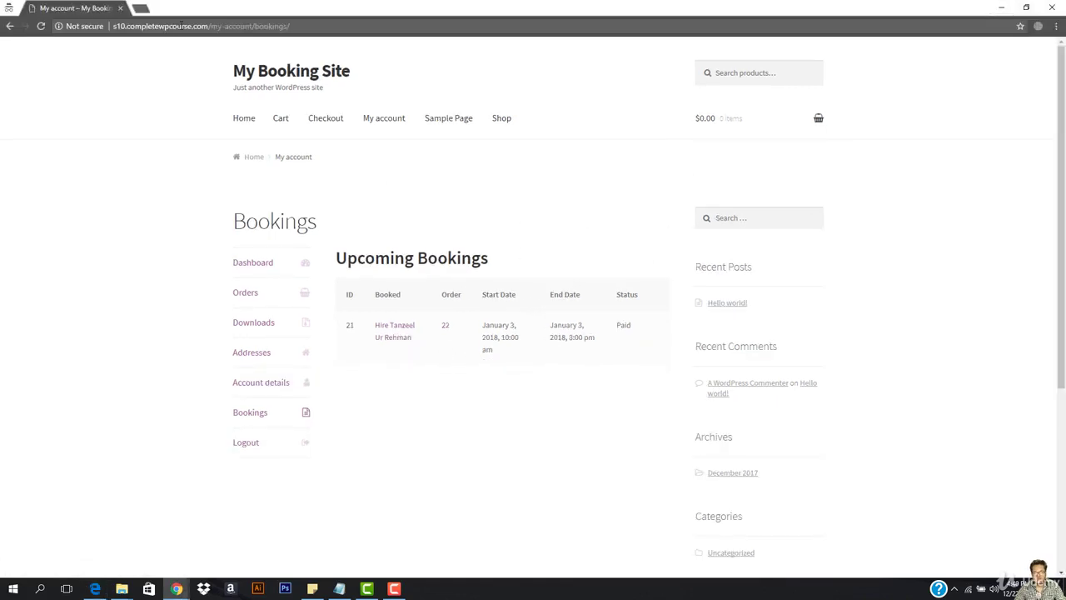
pyautogui.click(1002, 7)
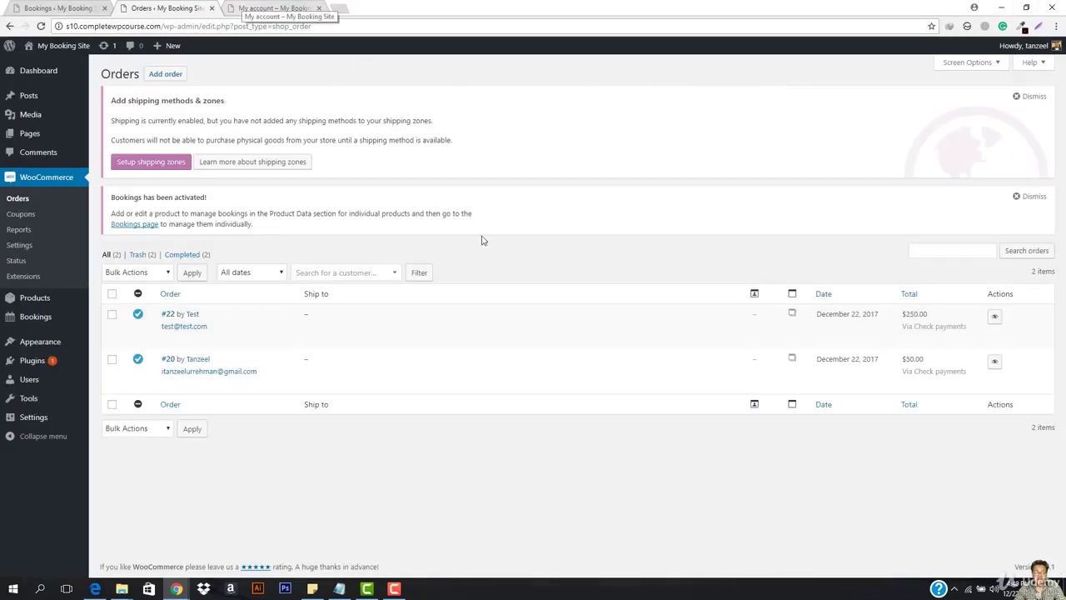
pyautogui.click(283, 6)
pyautogui.click(57, 8)
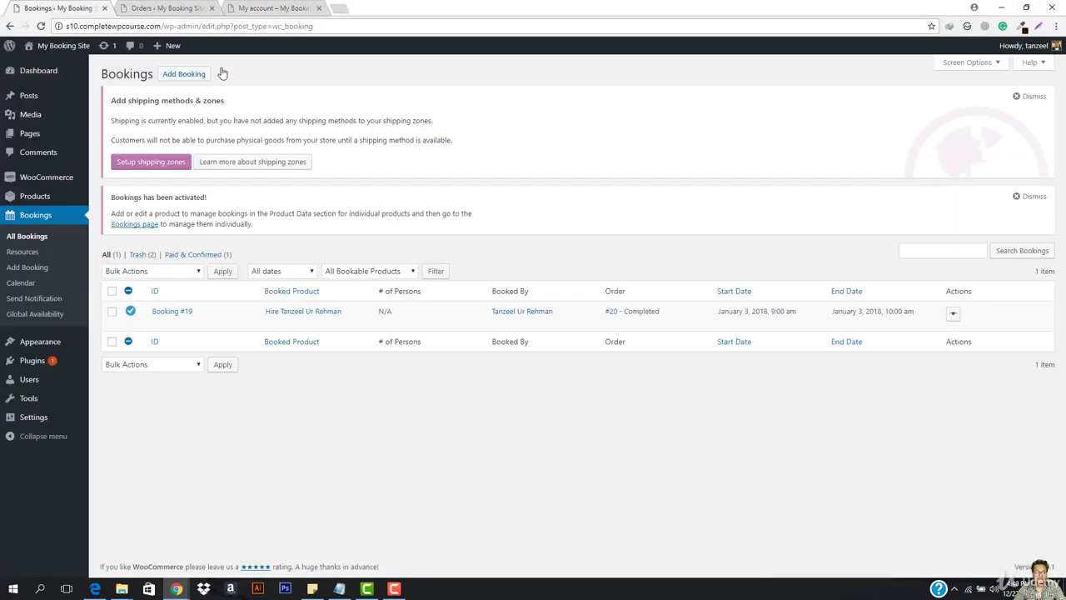
pyautogui.click(129, 6)
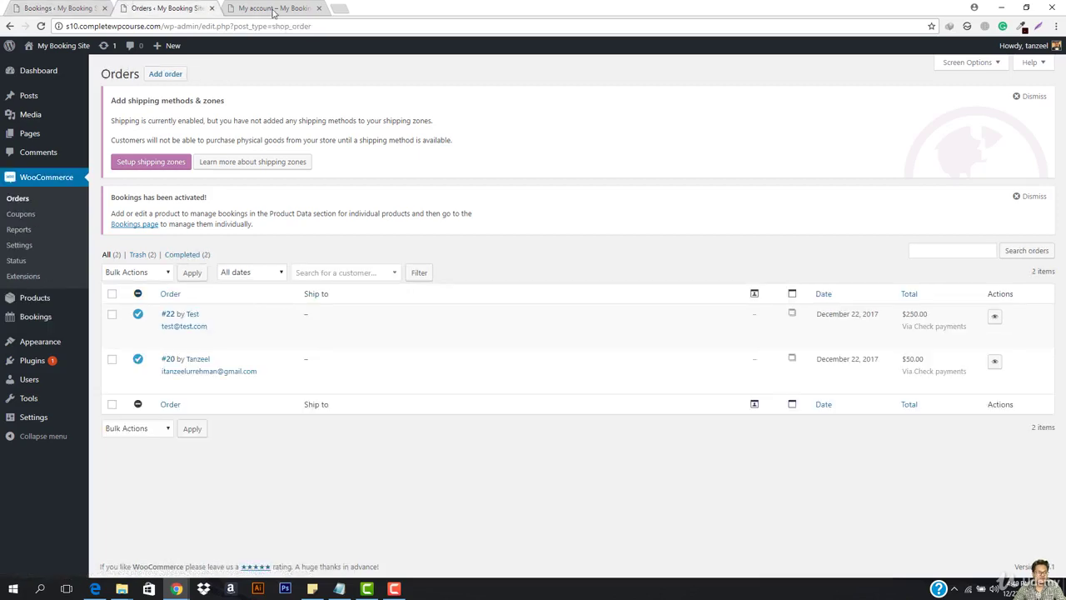
pyautogui.click(273, 7)
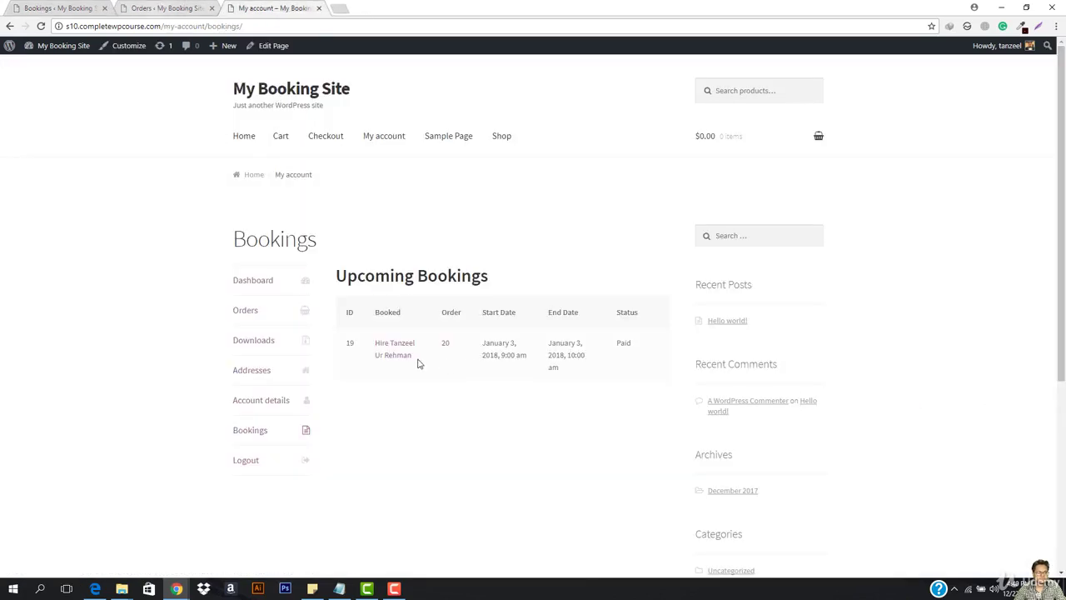
pyautogui.click(393, 350)
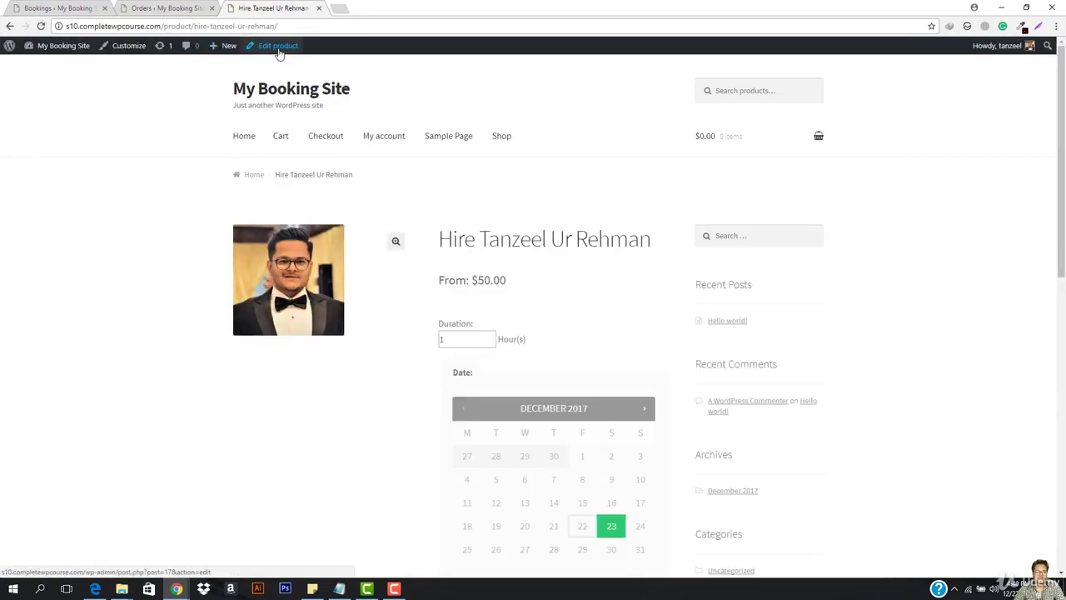
pyautogui.click(279, 50)
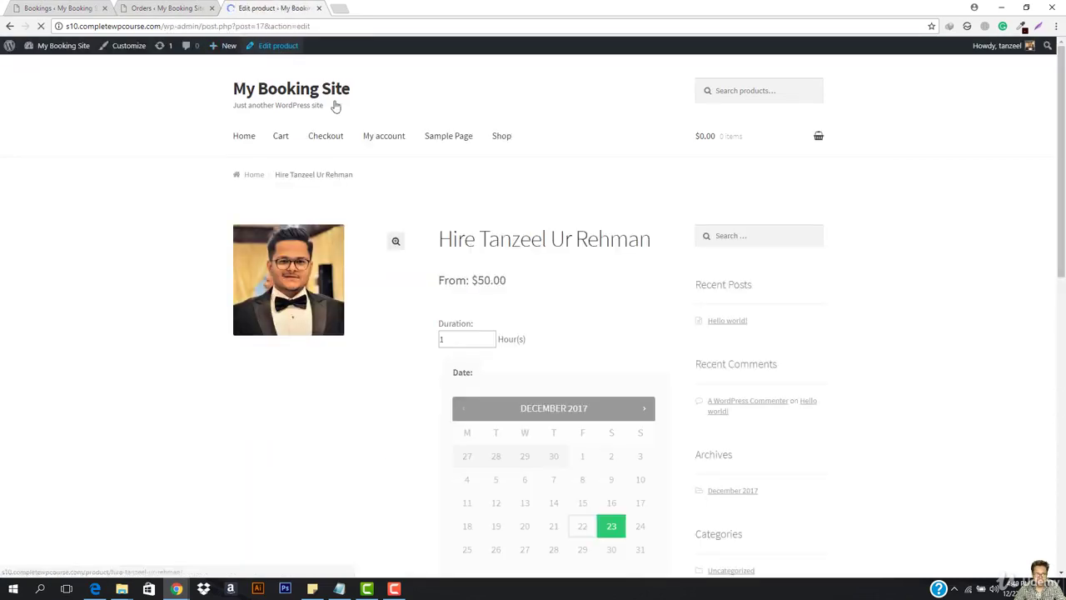
pyautogui.scroll(-3, 281, 385)
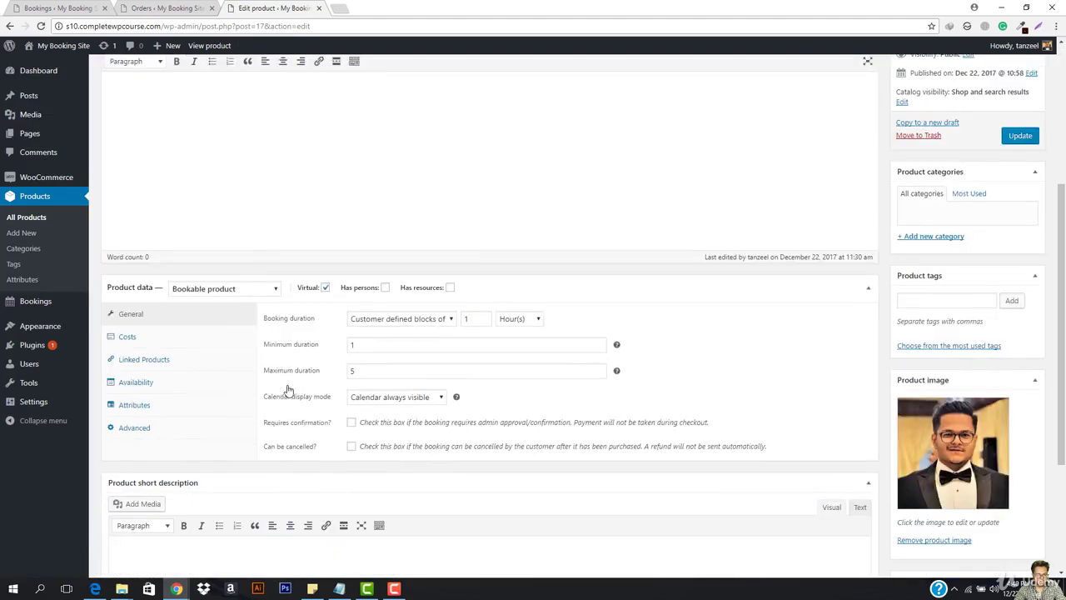
pyautogui.click(406, 391)
pyautogui.click(408, 392)
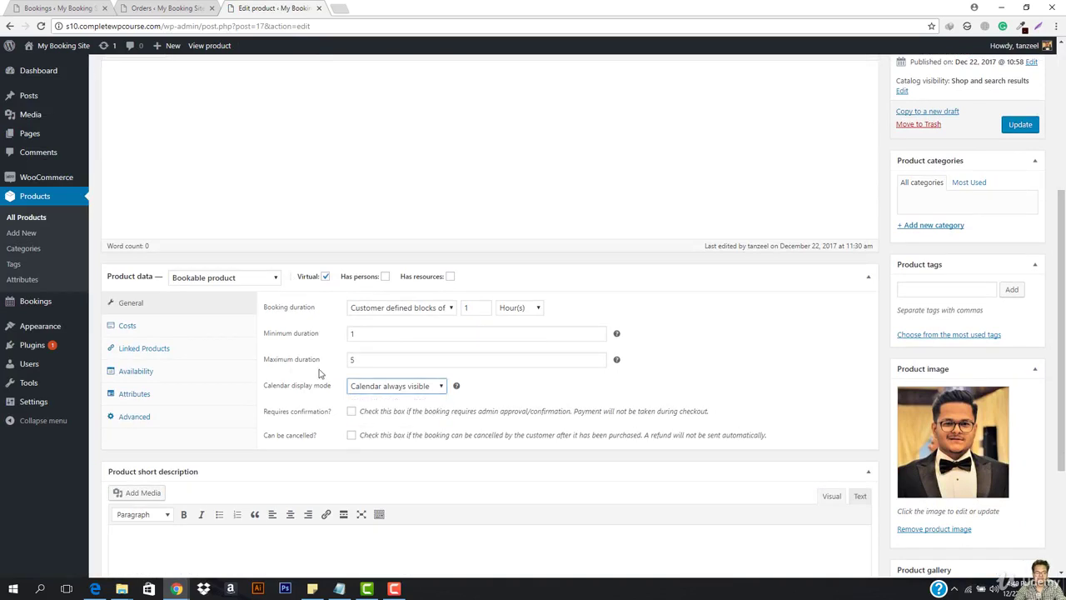
pyautogui.click(598, 363)
pyautogui.click(599, 364)
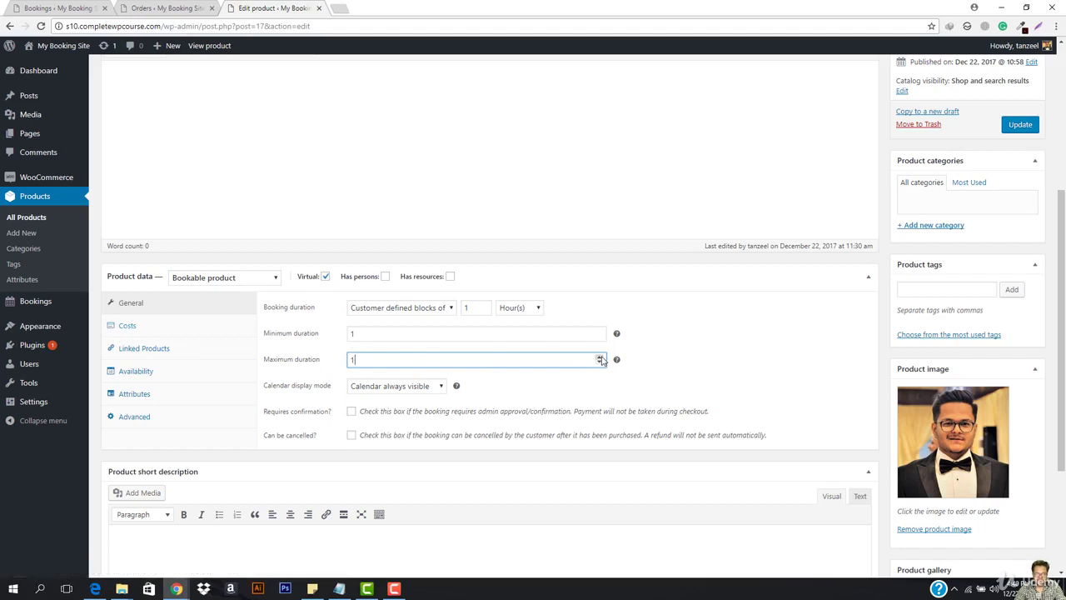
# Review the Costs, Linked Products, Availability, Attributes and Advanced product data tabs.
pyautogui.click(137, 333)
pyautogui.click(171, 347)
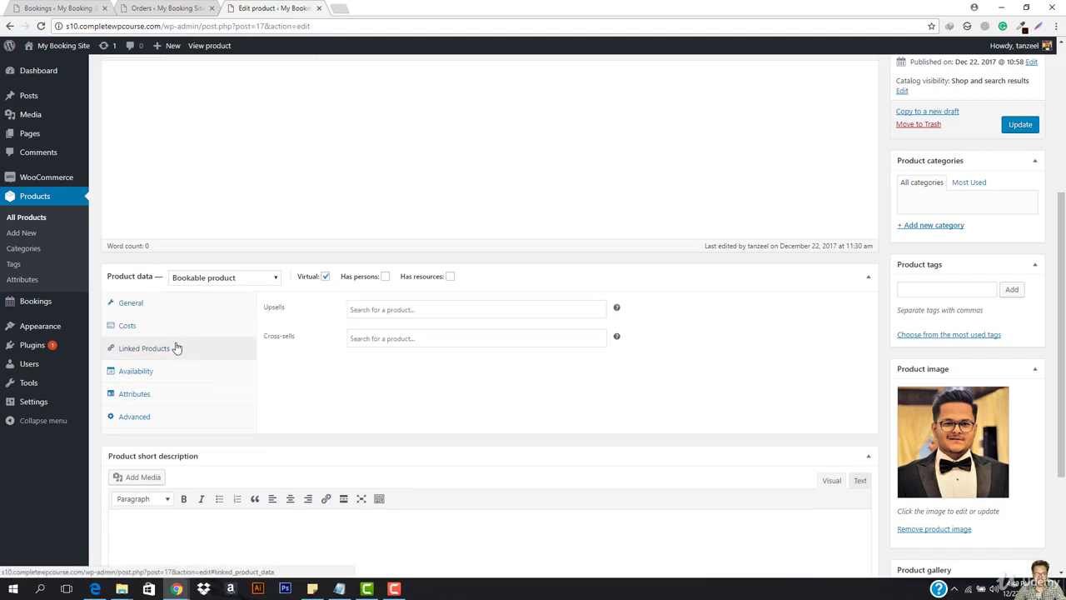
pyautogui.click(164, 372)
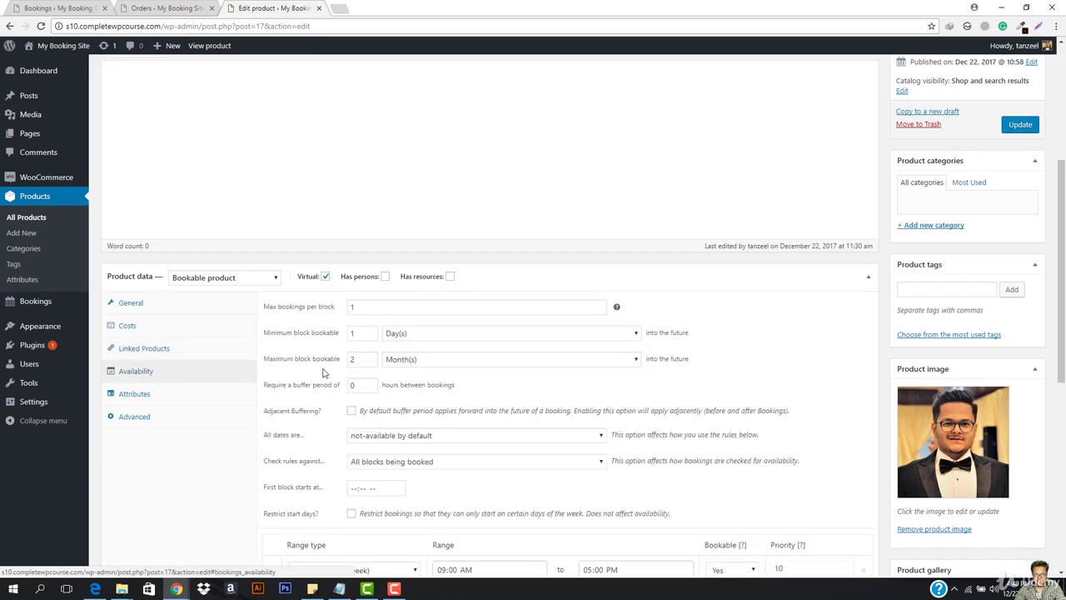
pyautogui.scroll(-1, 383, 360)
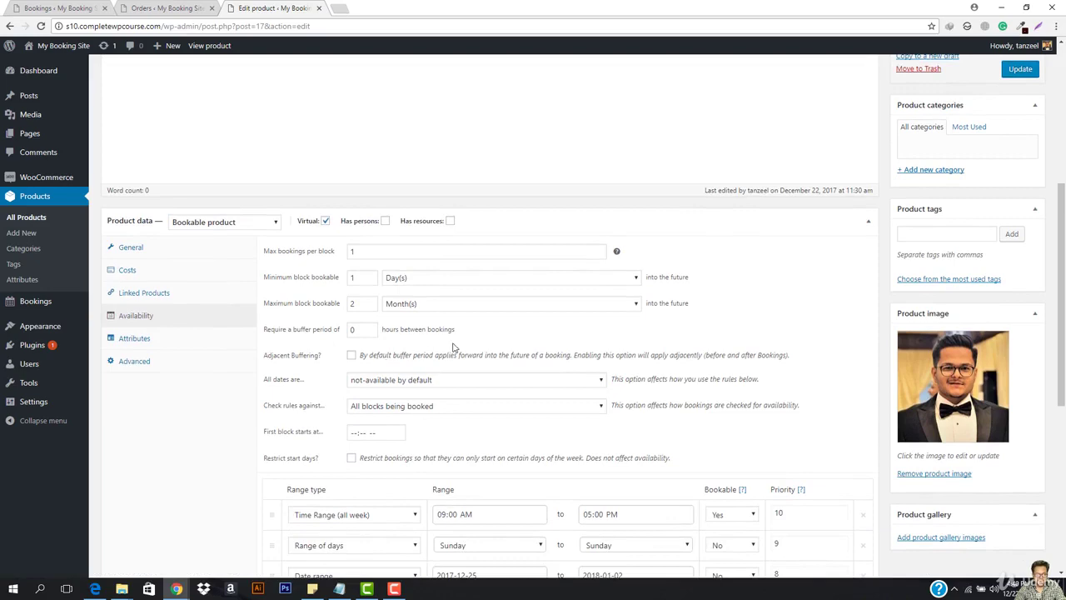
pyautogui.scroll(-1, 450, 387)
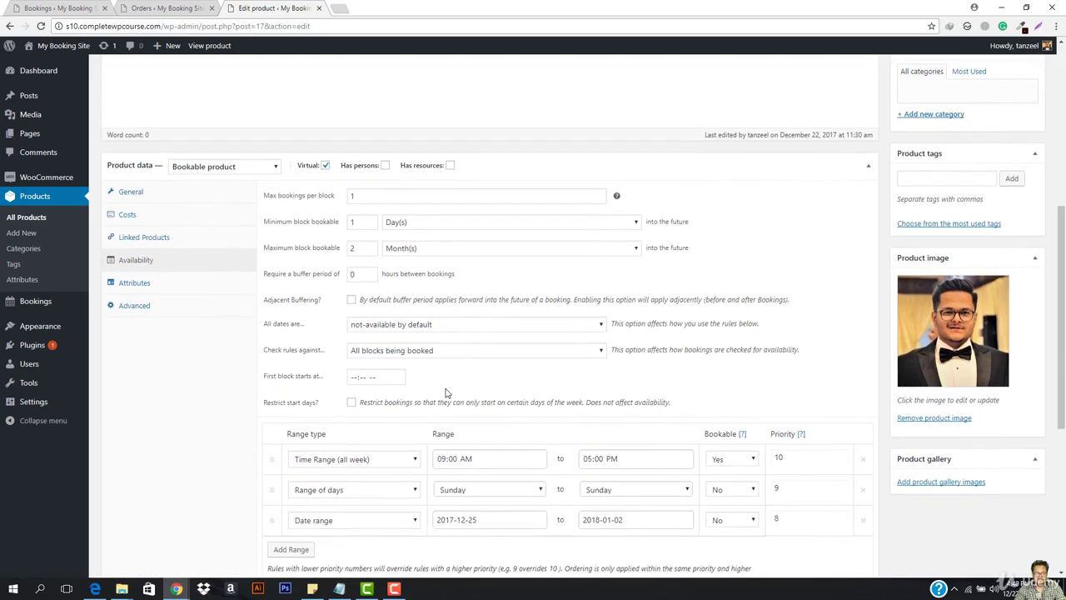
pyautogui.scroll(-1, 317, 333)
pyautogui.click(156, 226)
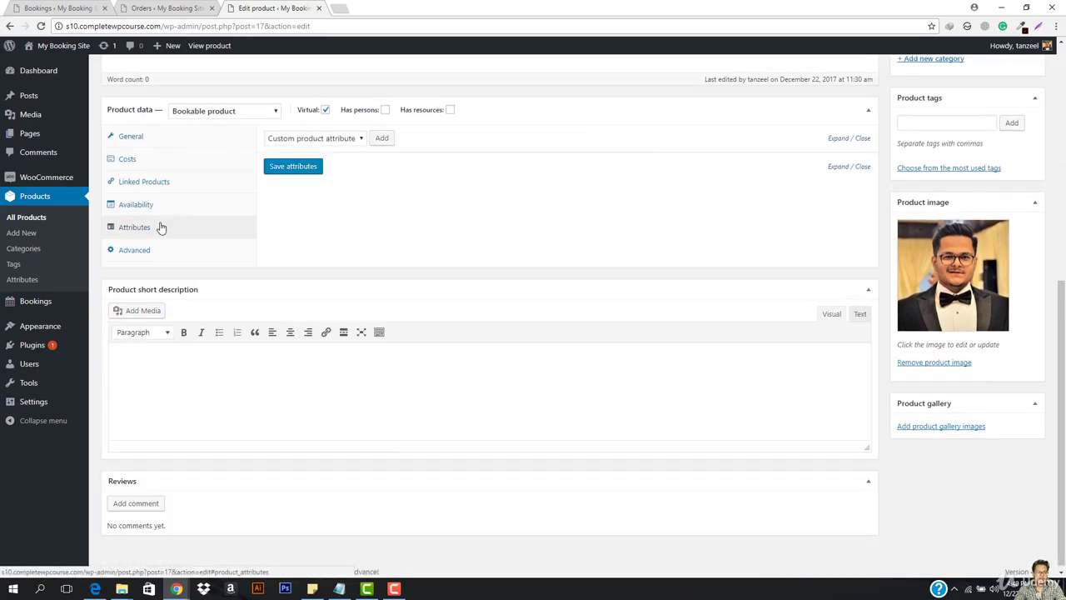
pyautogui.click(117, 252)
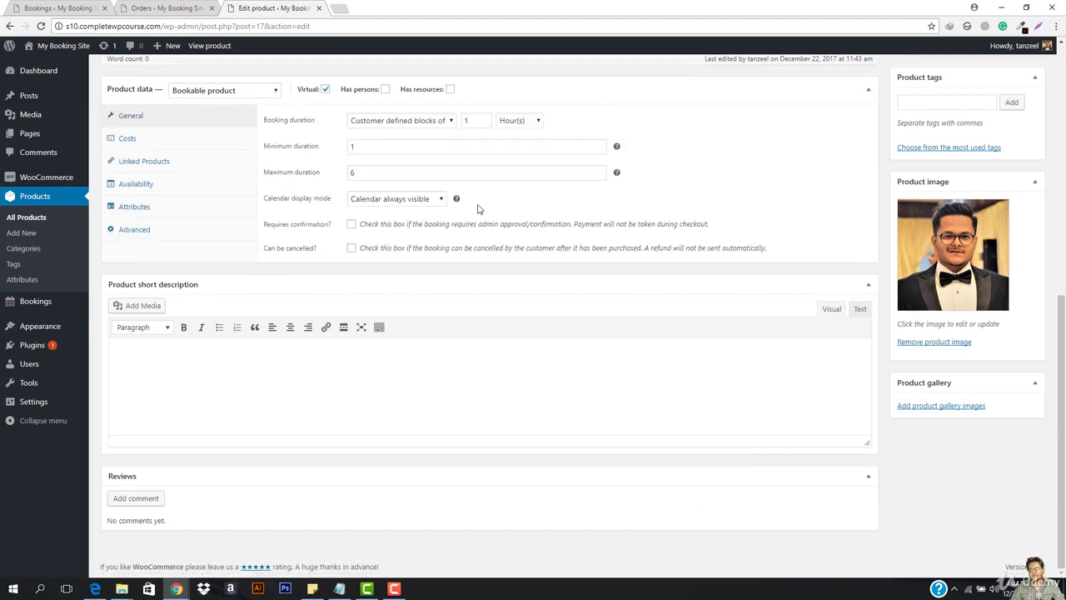
pyautogui.scroll(6, 483, 331)
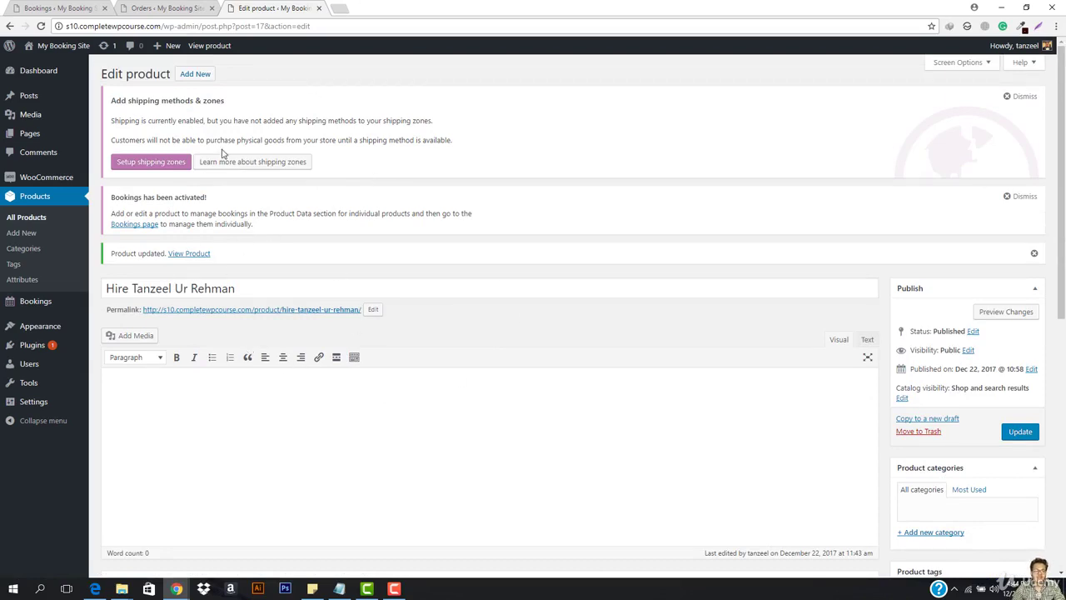
pyautogui.scroll(-3, 463, 213)
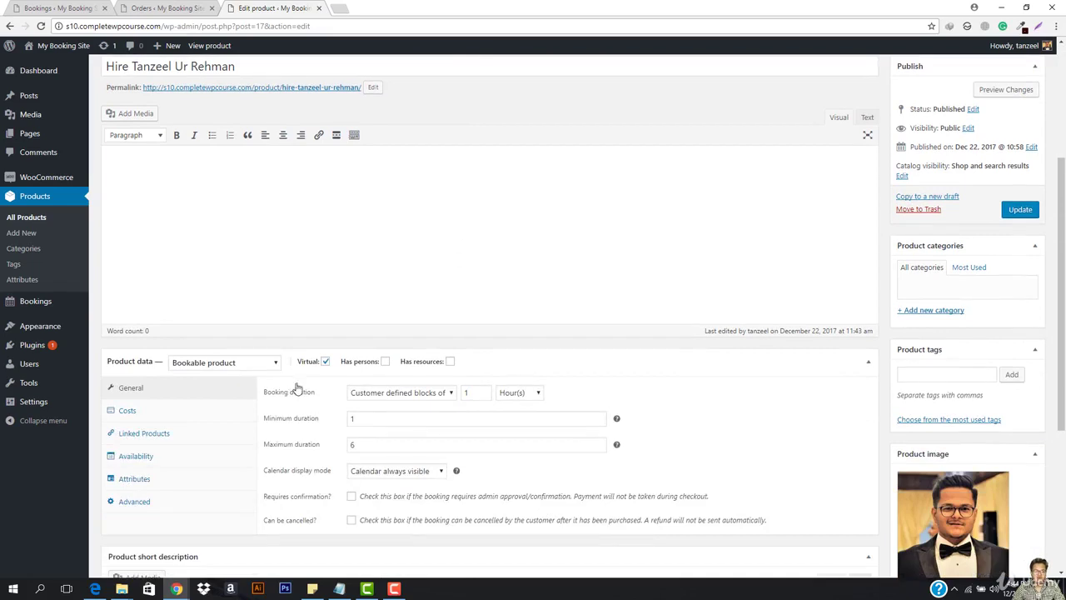